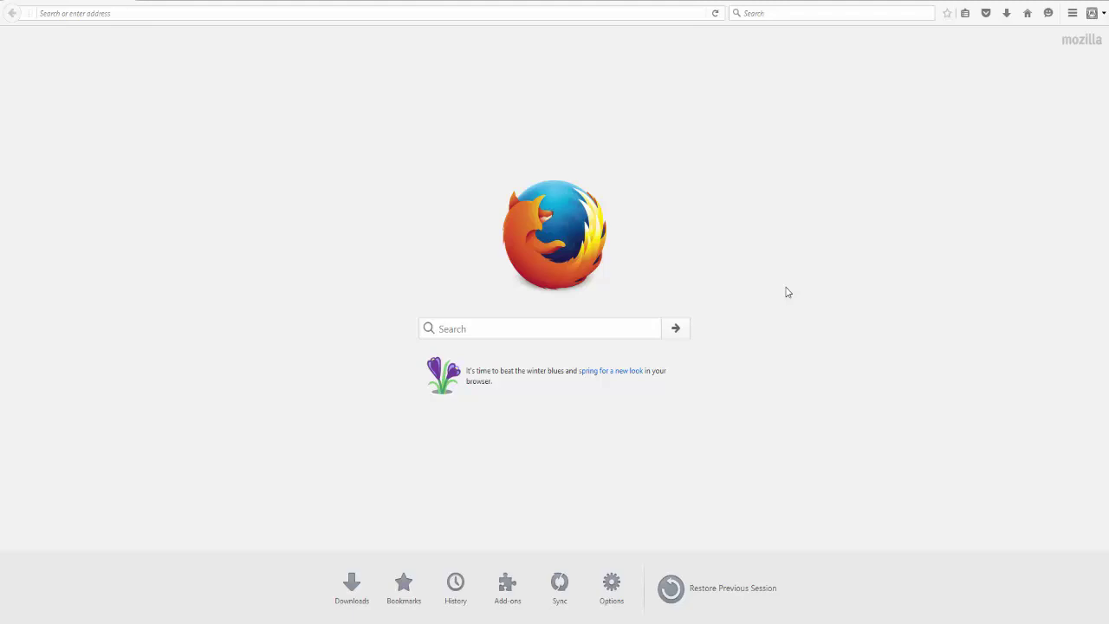
Focus the Firefox address bar to enter a web address
click(550, 11)
Load panzoid.com and scroll through its home page tool cards
text(panzoid.)
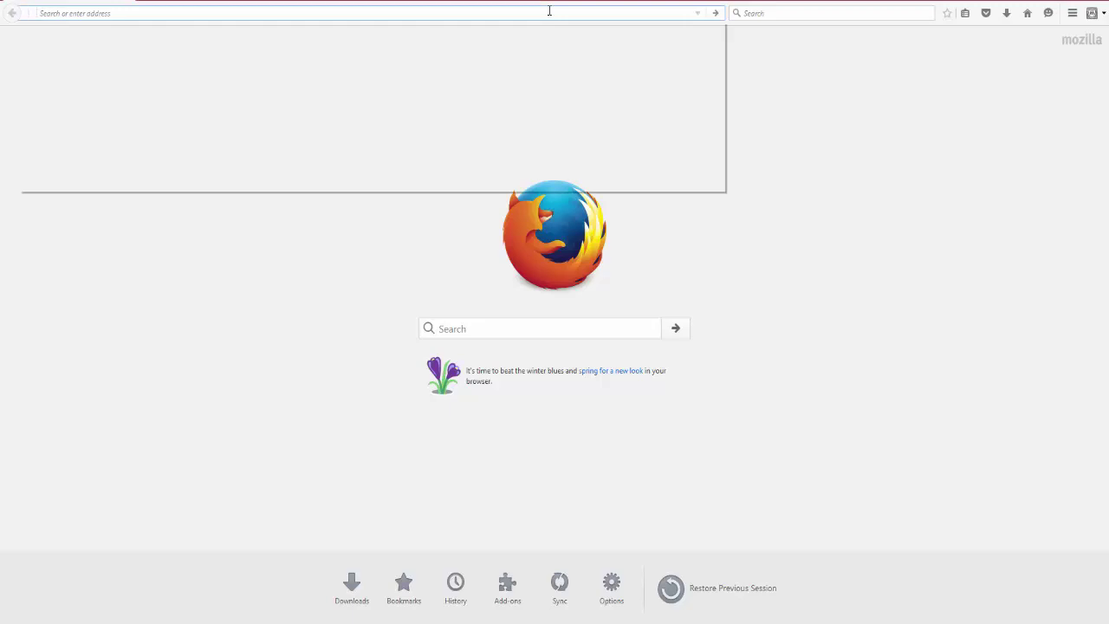
text(com)
key(Return)
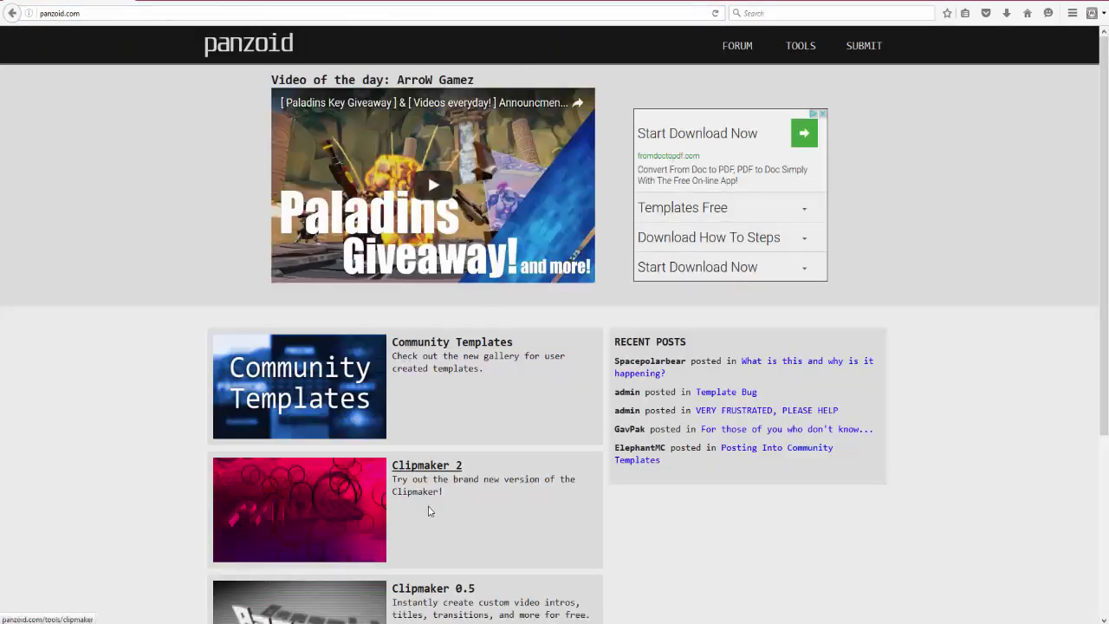
scroll(421, 428, down, 3)
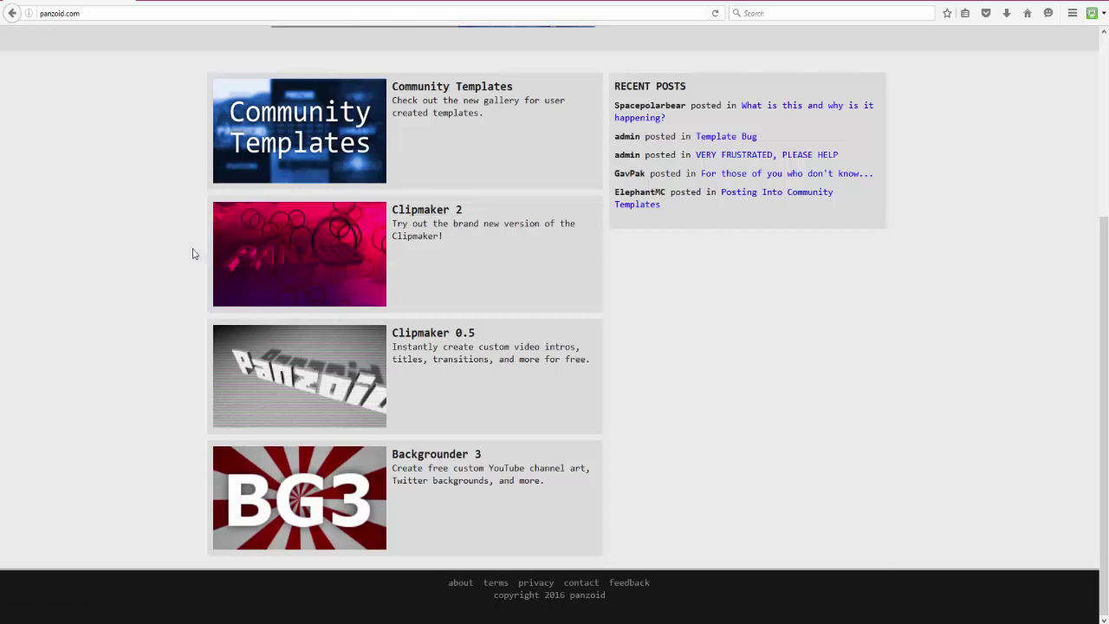
scroll(260, 257, up, 1)
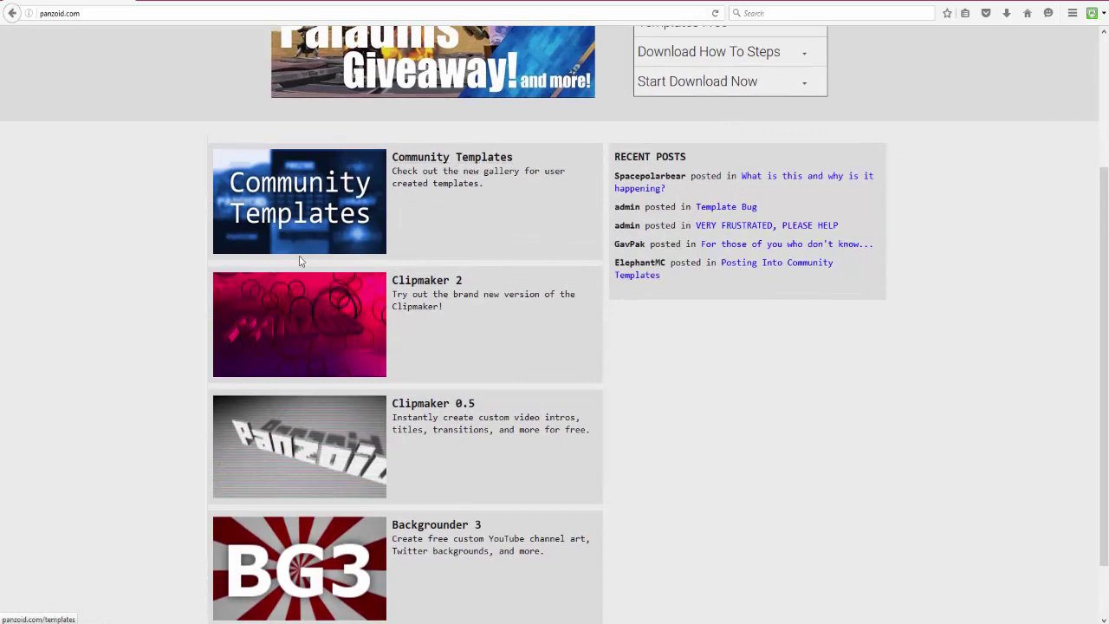
Browse Community Templates pages 2 through 5 and open the Blue Drum Template! page
click(300, 236)
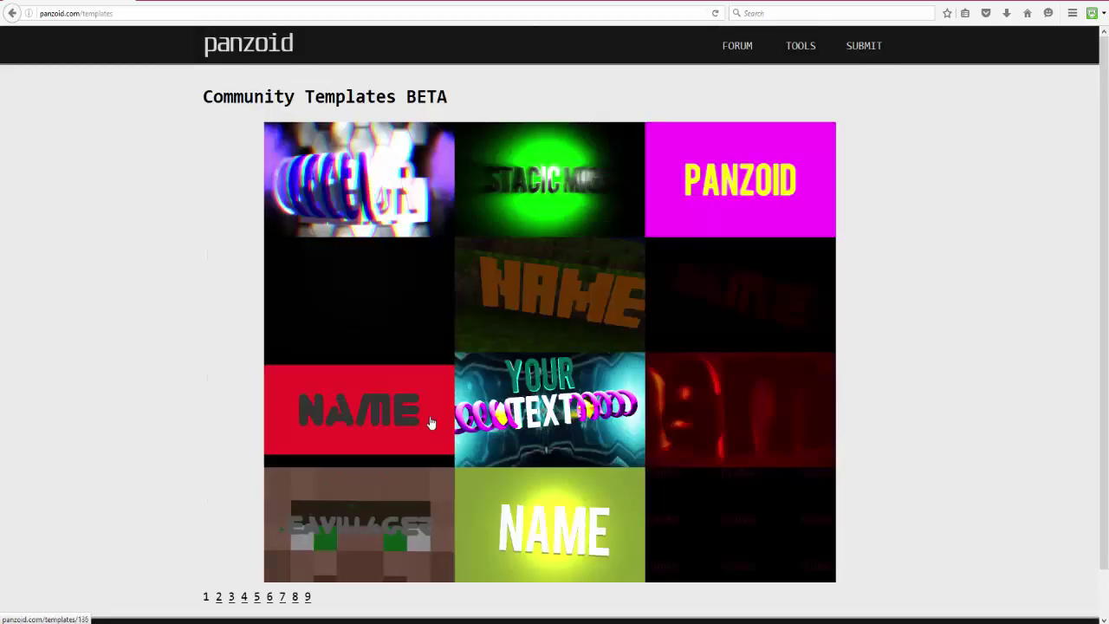
scroll(429, 421, down, 1)
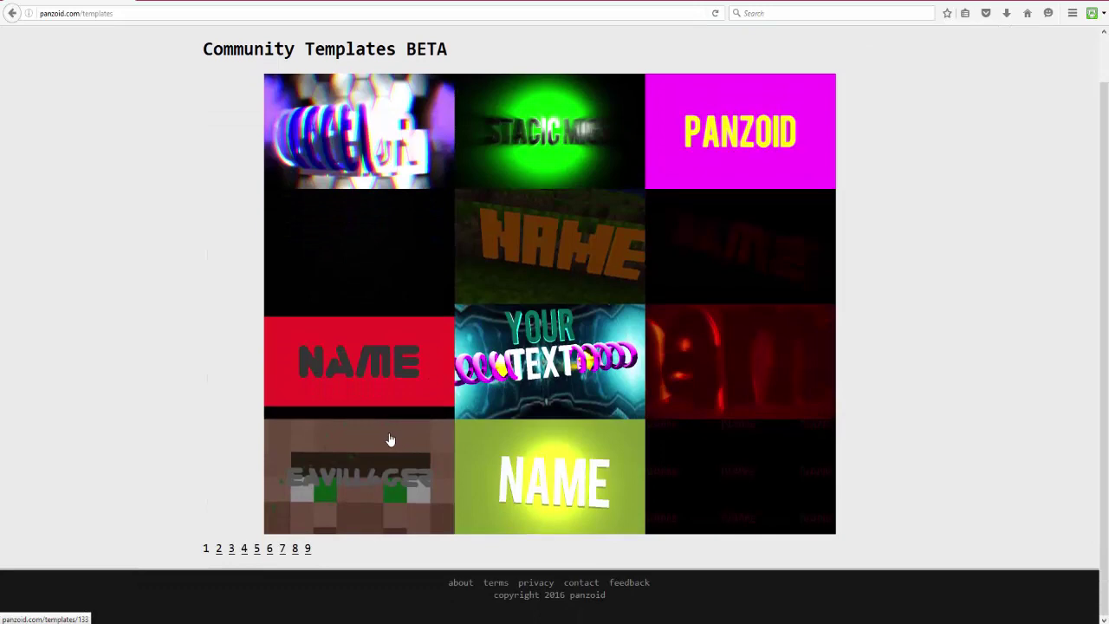
click(223, 549)
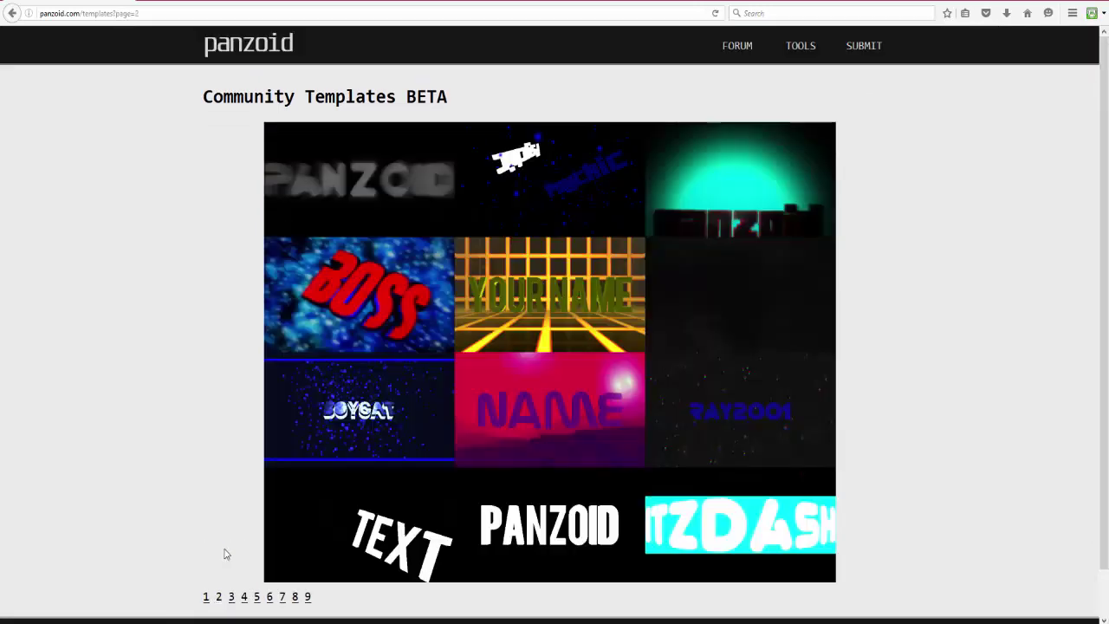
click(232, 598)
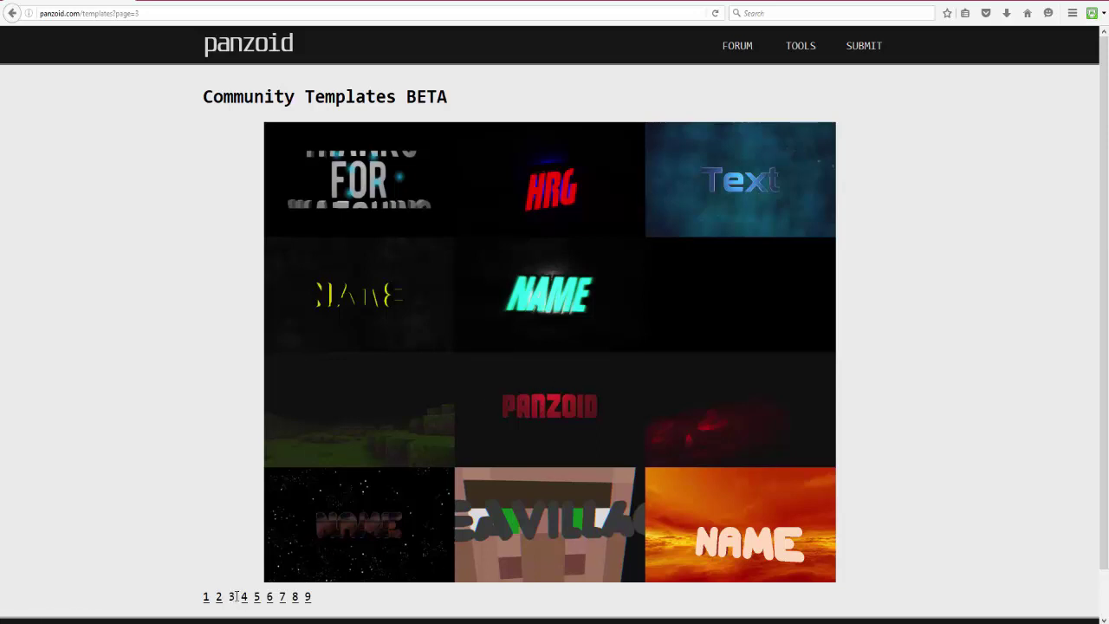
click(244, 597)
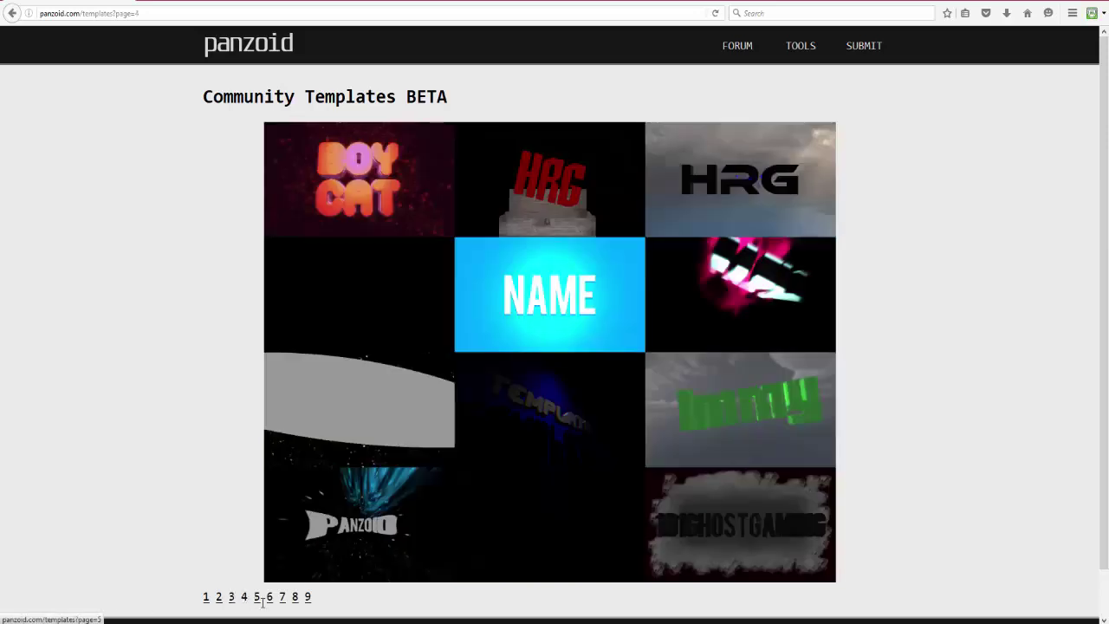
click(257, 598)
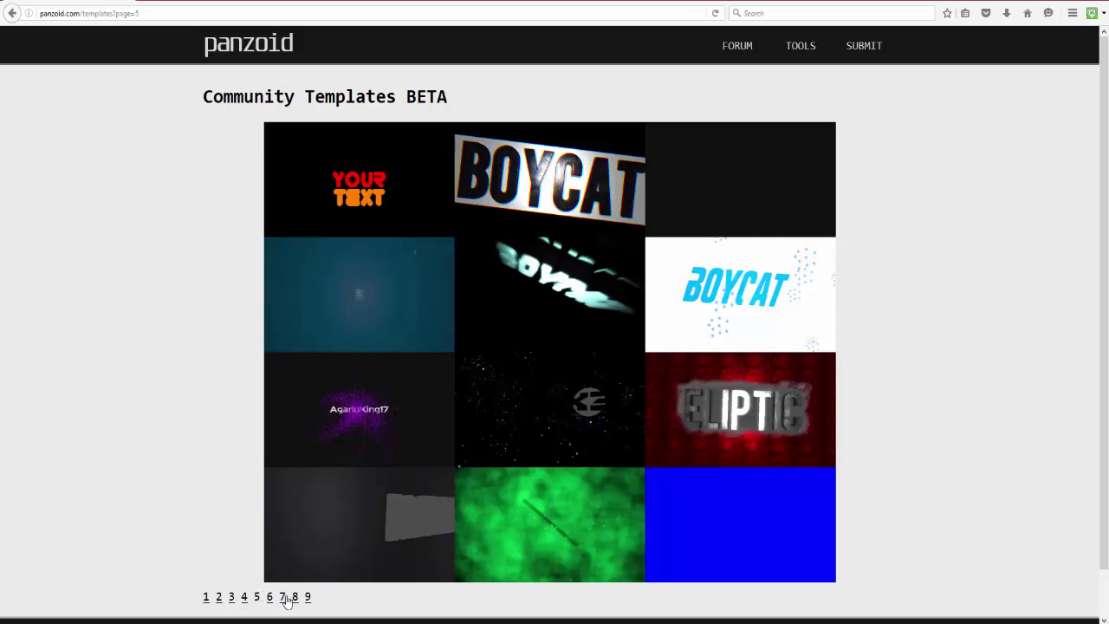
click(565, 325)
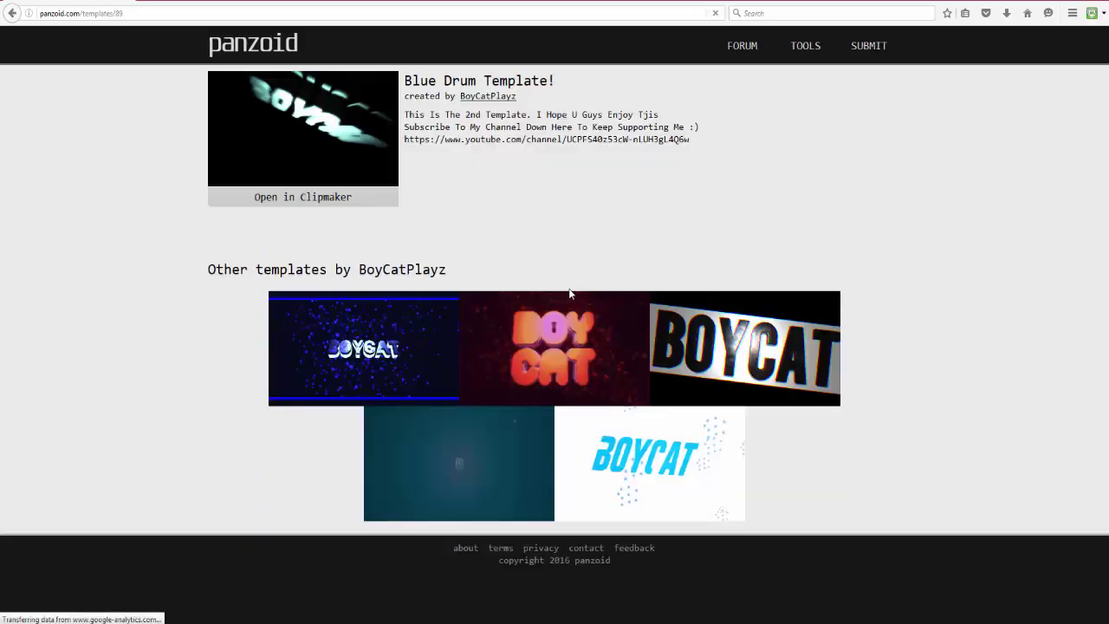
Open the Blue Drum template in Clipmaker, preview it, and show its 3D objects
click(308, 199)
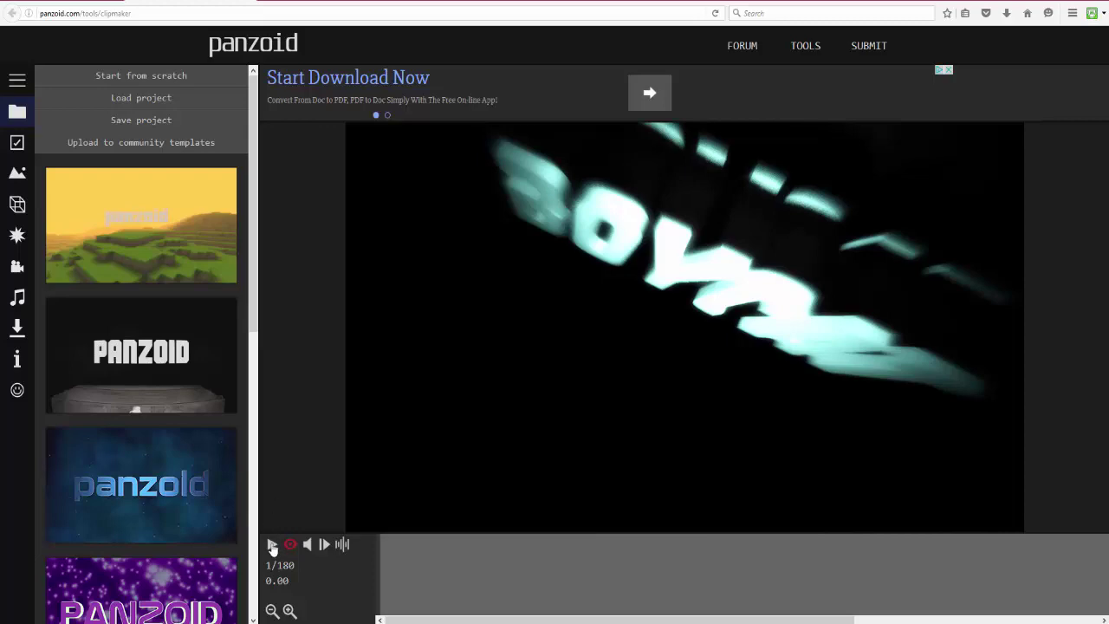
click(272, 544)
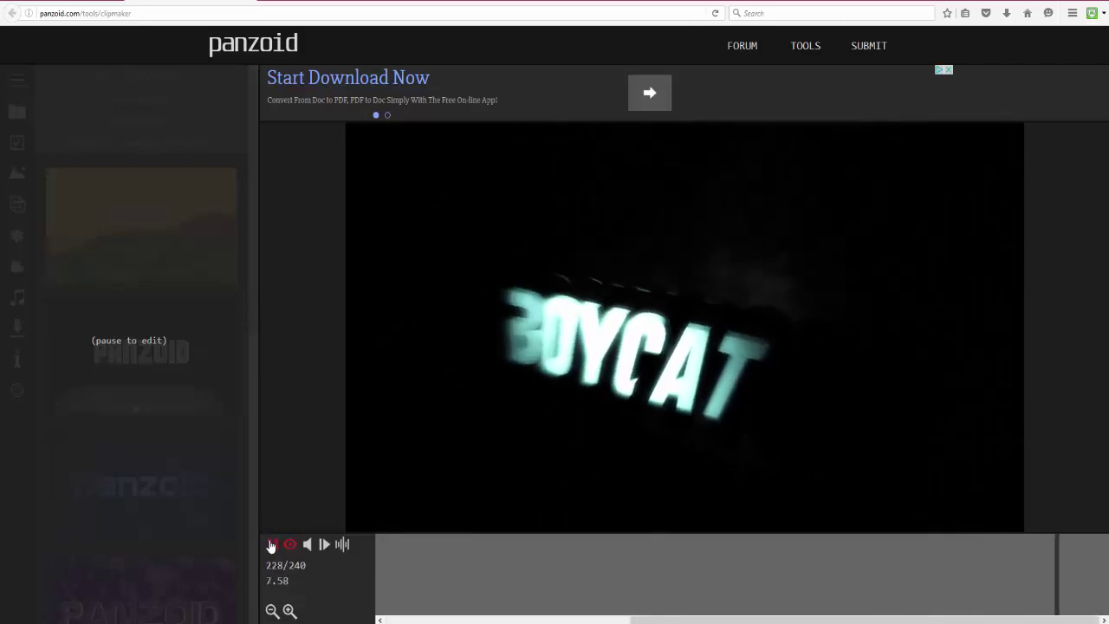
click(272, 544)
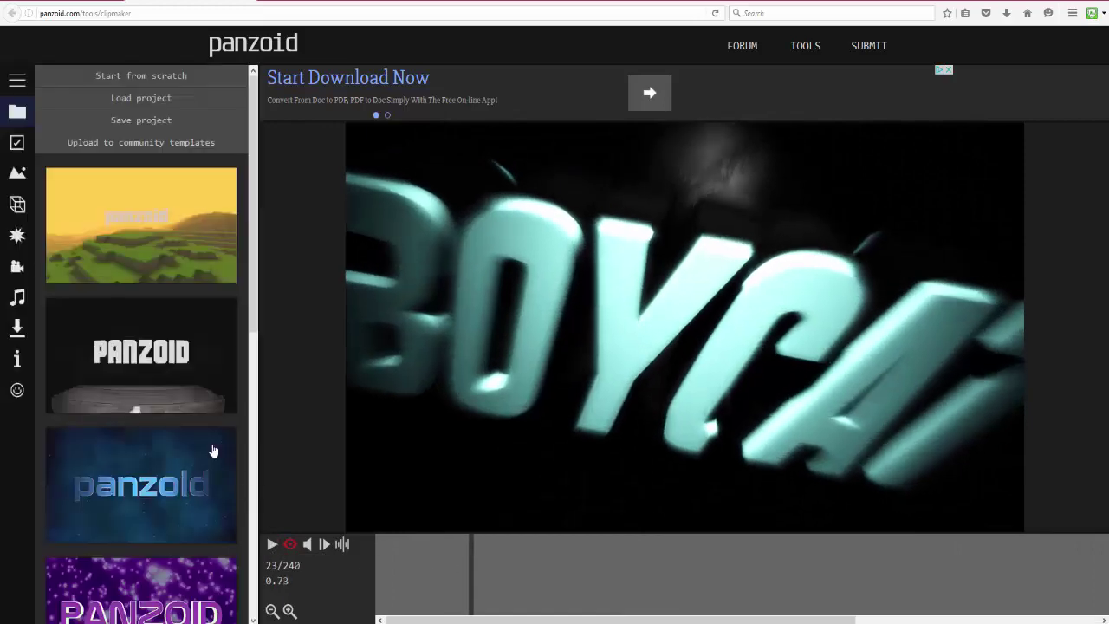
click(17, 204)
Replace BoyCat with TEXT in both 3D text layers
click(130, 83)
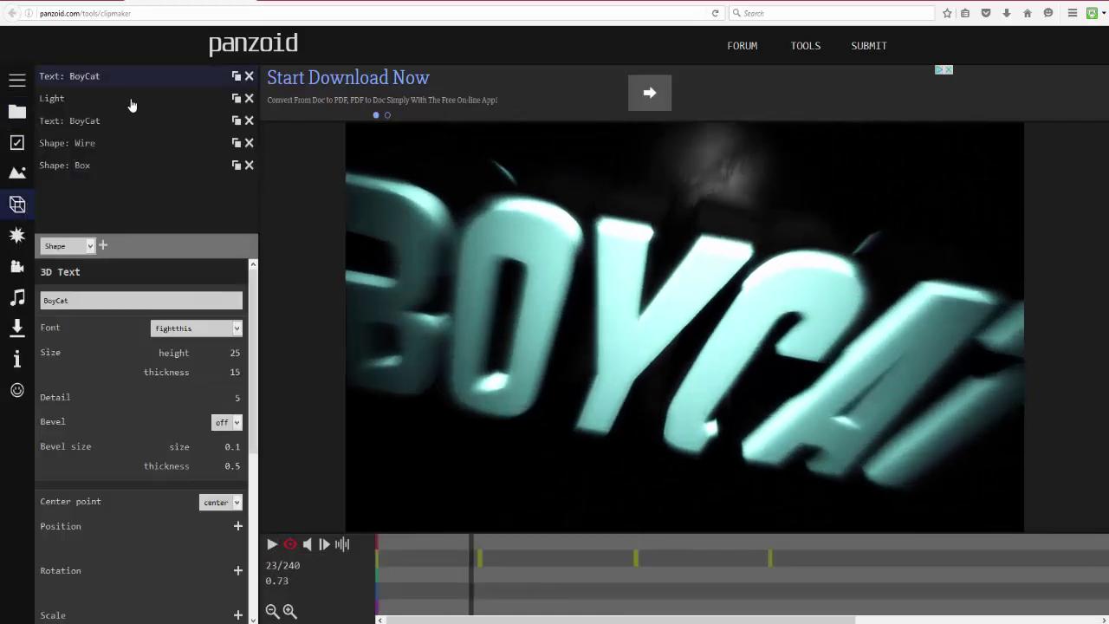
drag(143, 300, 37, 321)
text(TEXT)
click(76, 122)
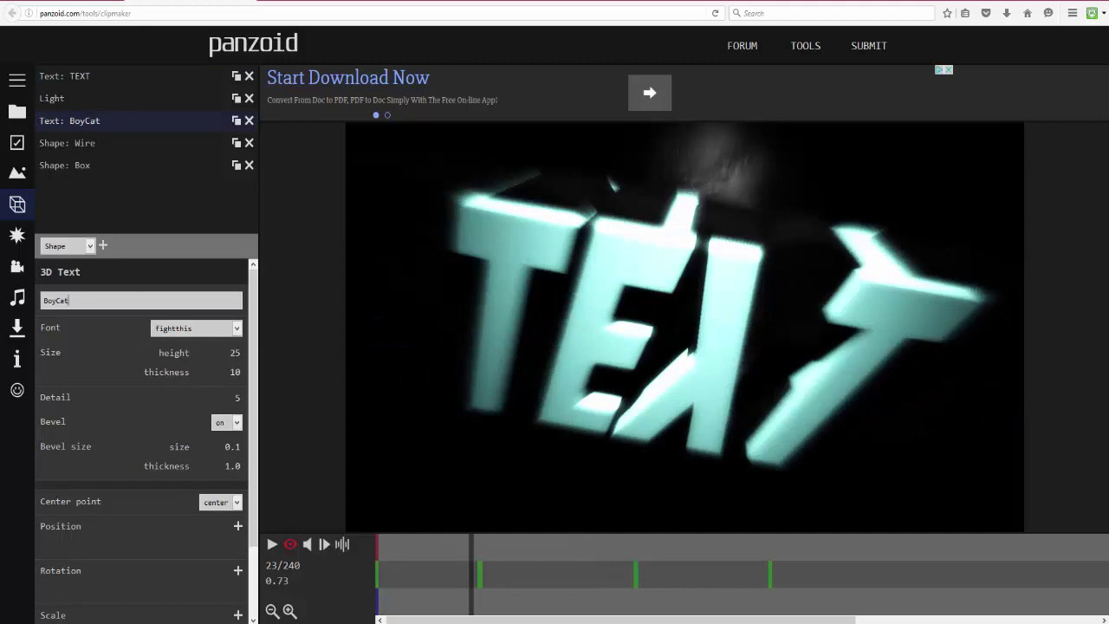
key(ctrl+a)
text(TEXT)
click(275, 282)
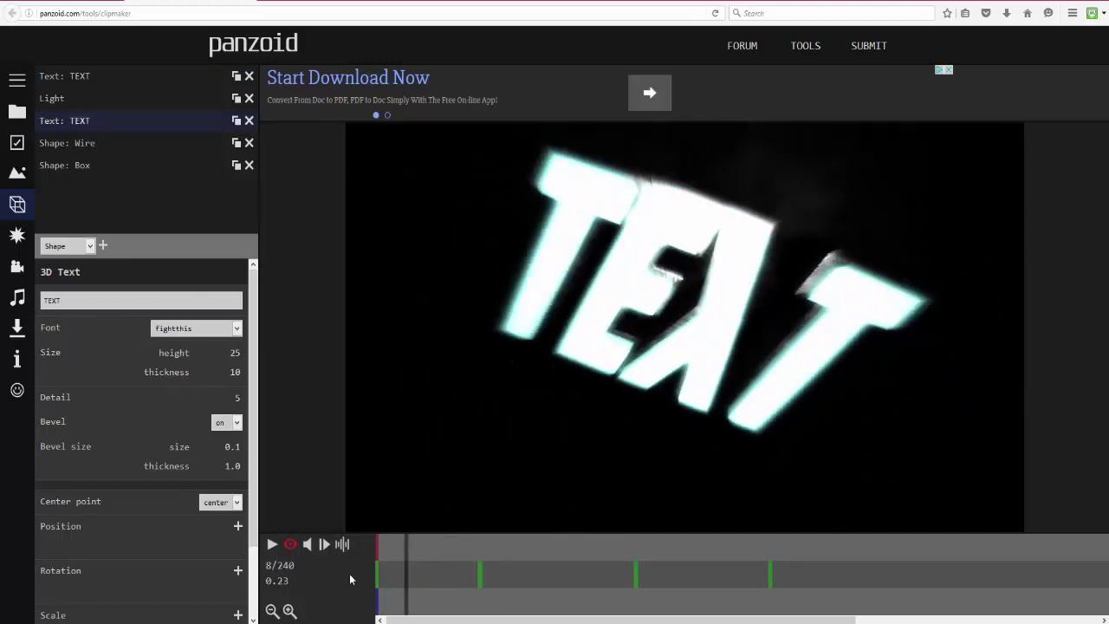
Replay the animation to check the TEXT wording, then return to the template page
click(271, 544)
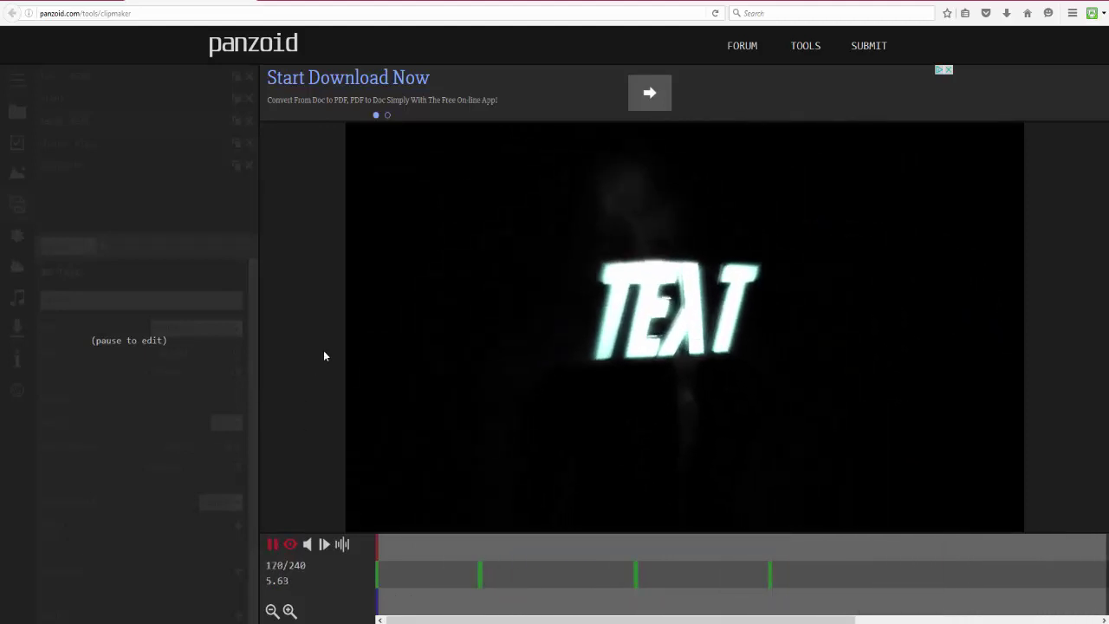
click(271, 544)
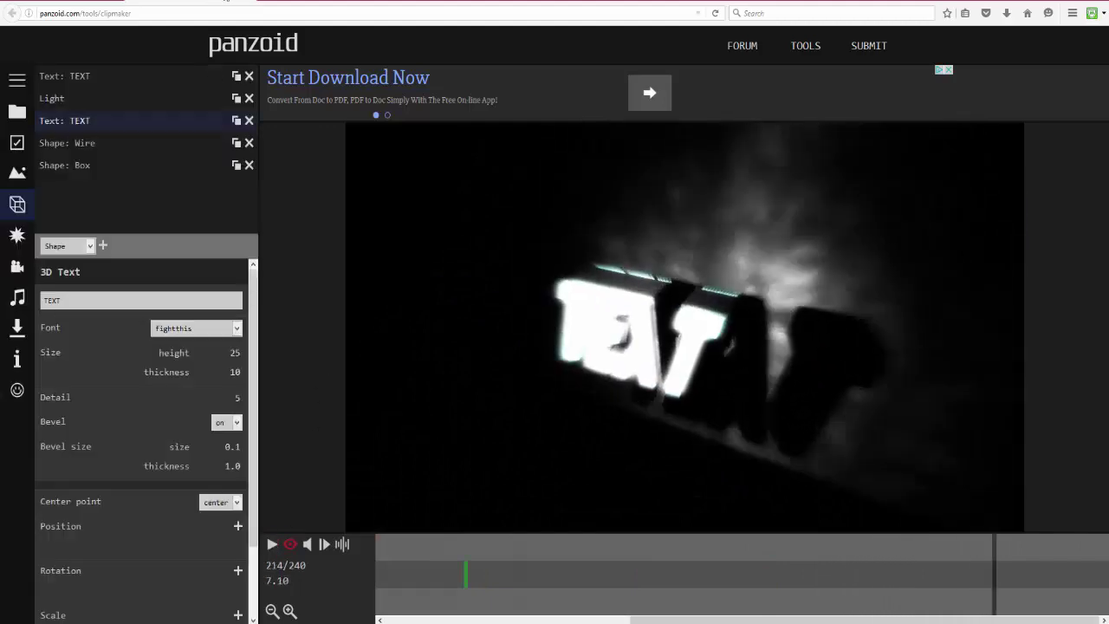
click(241, 2)
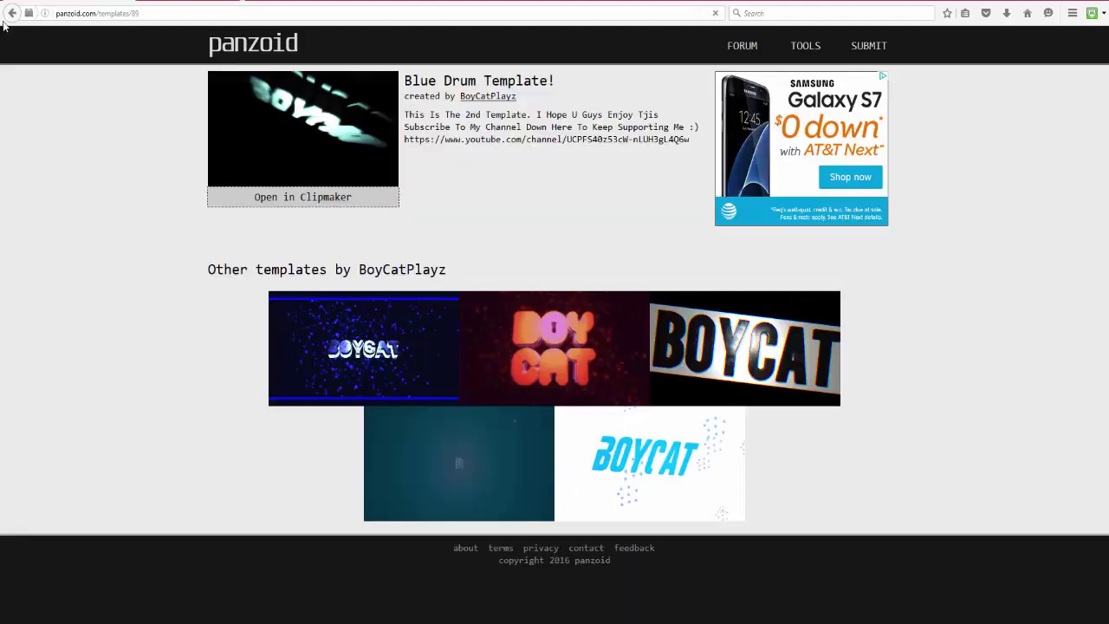
Go back through the template pages to the home page and open a blank Clipmaker 2 editor
click(11, 14)
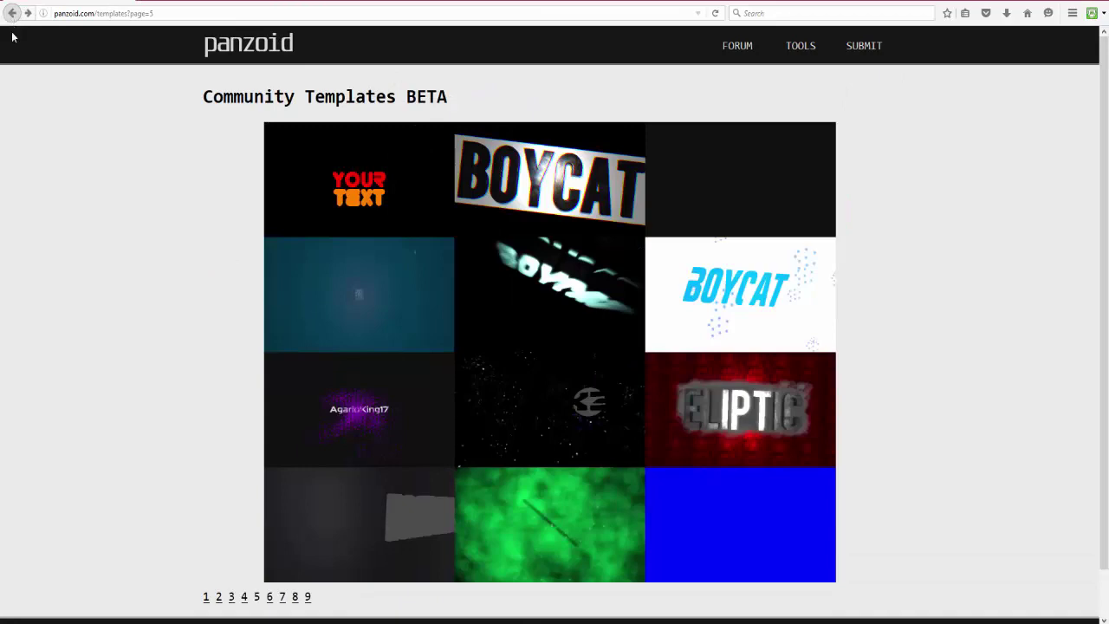
click(10, 14)
click(10, 14)
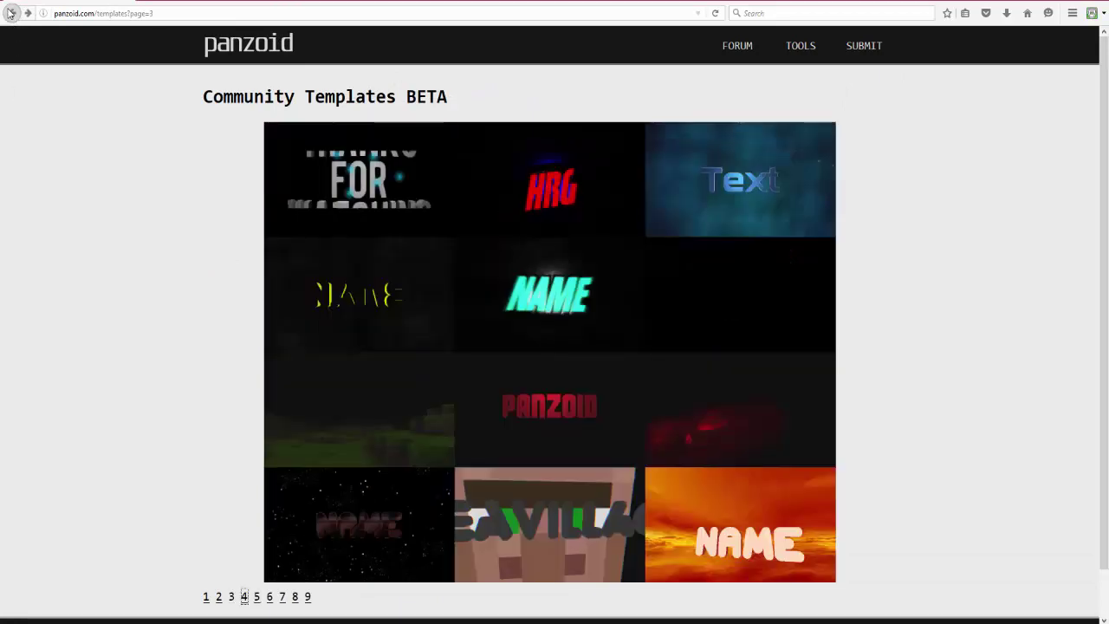
click(10, 14)
click(11, 14)
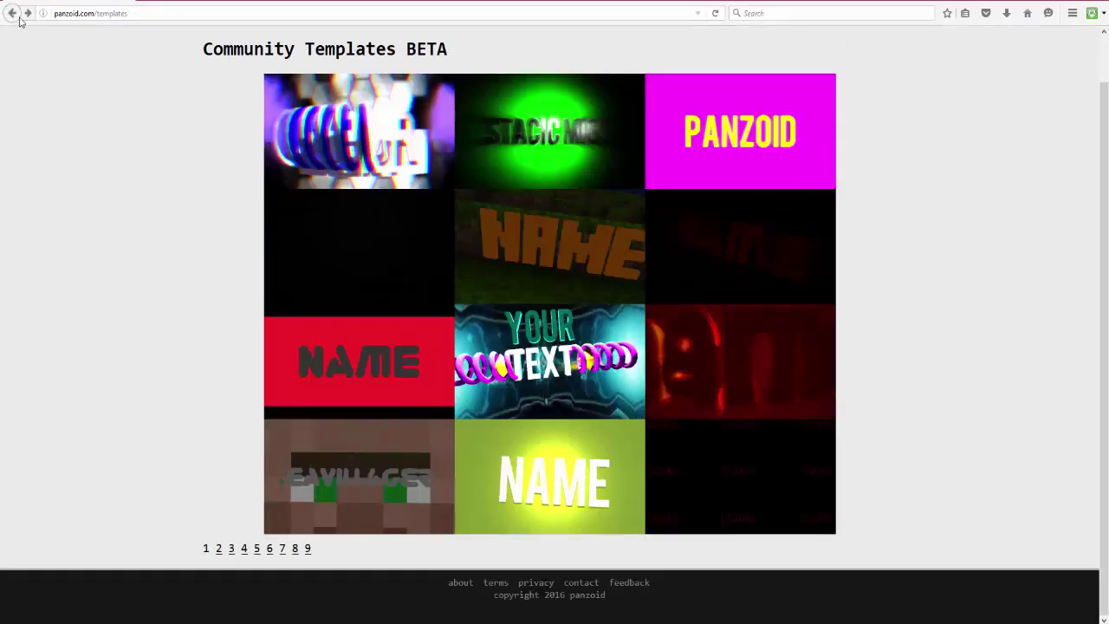
click(11, 14)
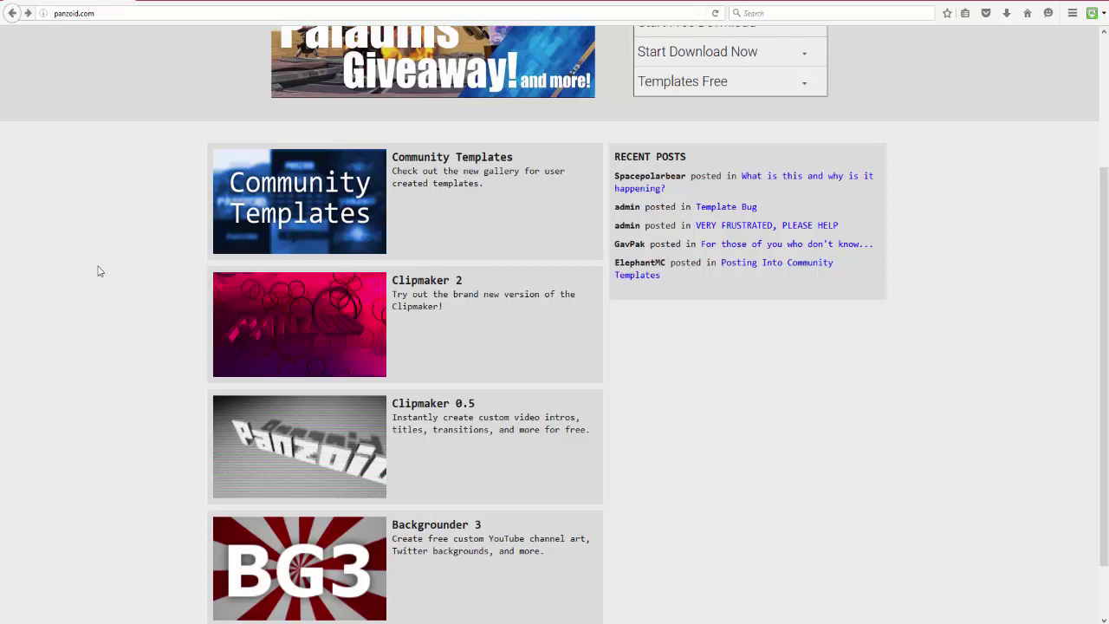
click(310, 329)
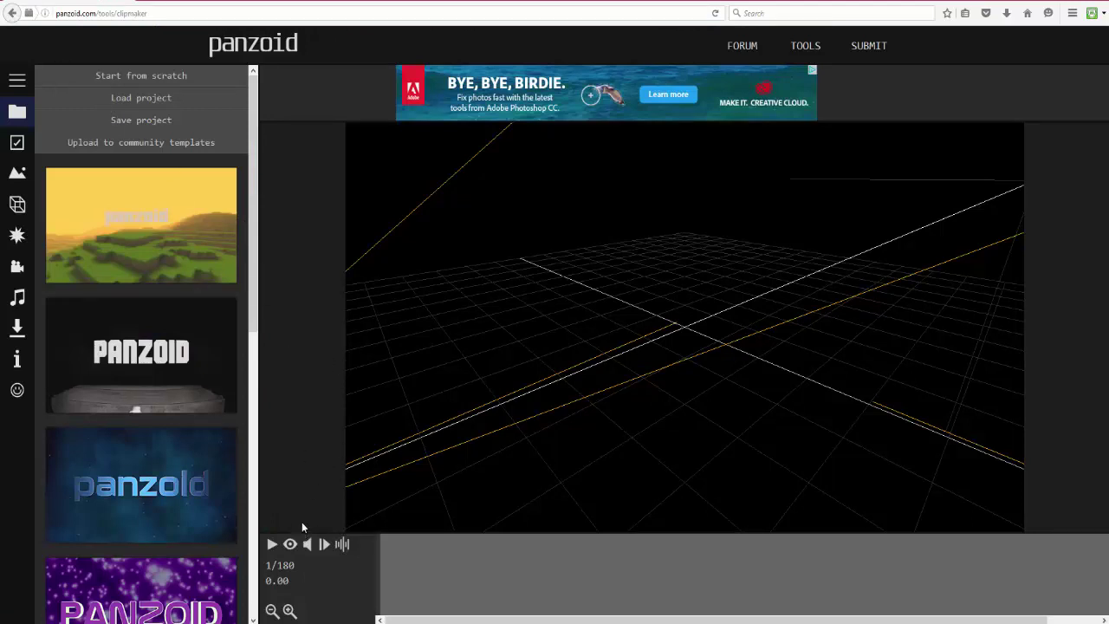
Scroll up and down through the built-in starter template list
scroll(205, 258, down, 7)
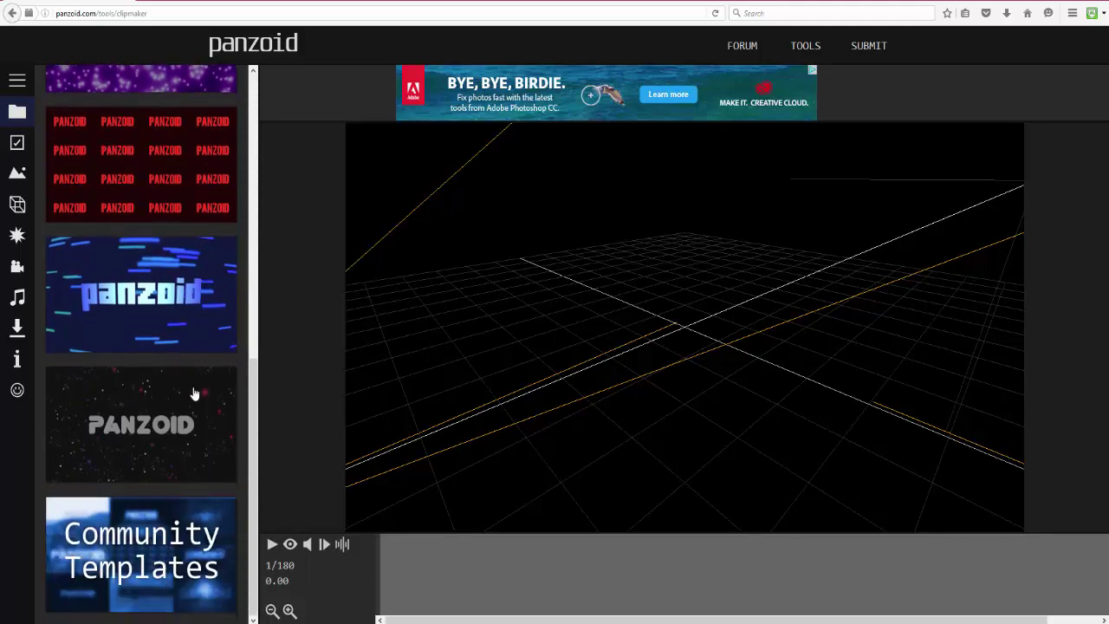
scroll(181, 396, up, 2)
scroll(181, 396, down, 2)
scroll(143, 520, up, 1)
scroll(161, 428, down, 1)
scroll(160, 390, up, 4)
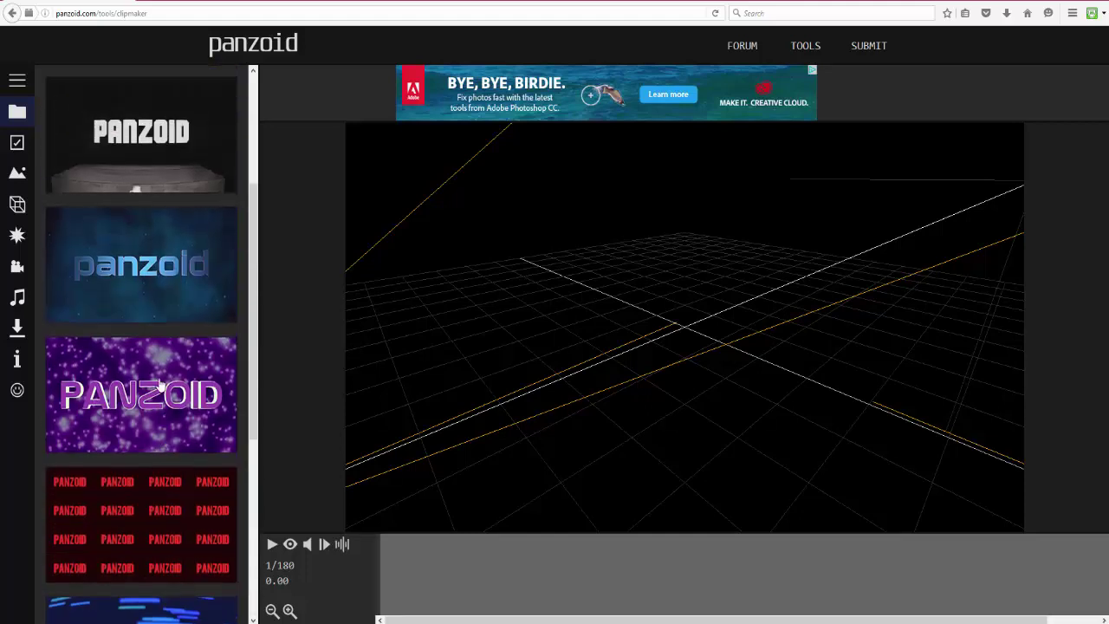
scroll(161, 390, up, 3)
scroll(146, 464, down, 1)
scroll(143, 466, up, 1)
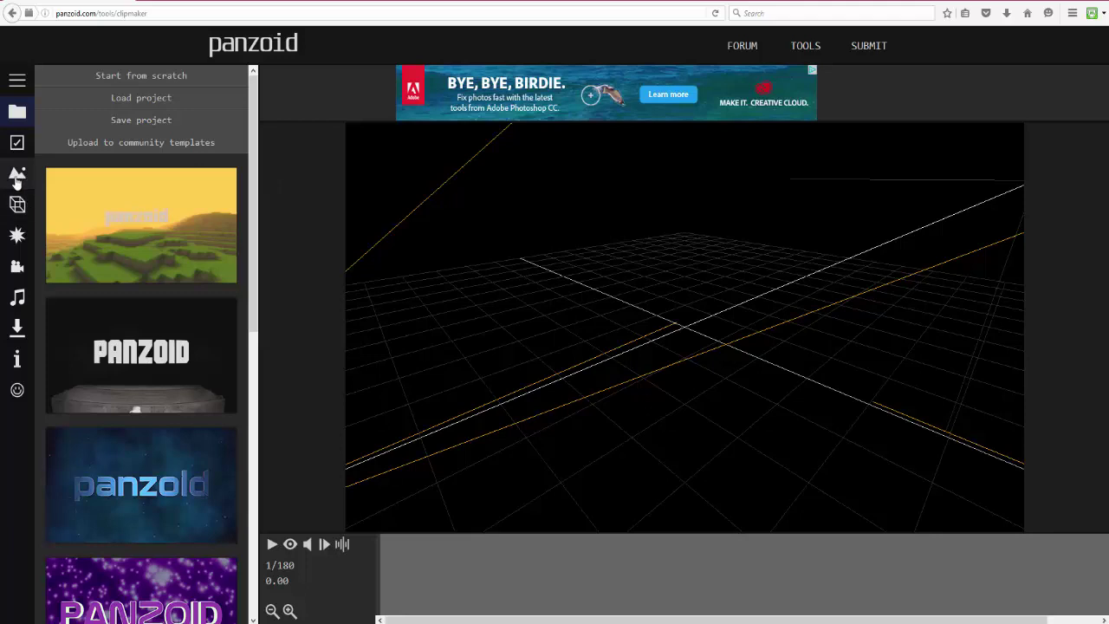
Add a 3D Text object to the scene and open its properties
click(18, 204)
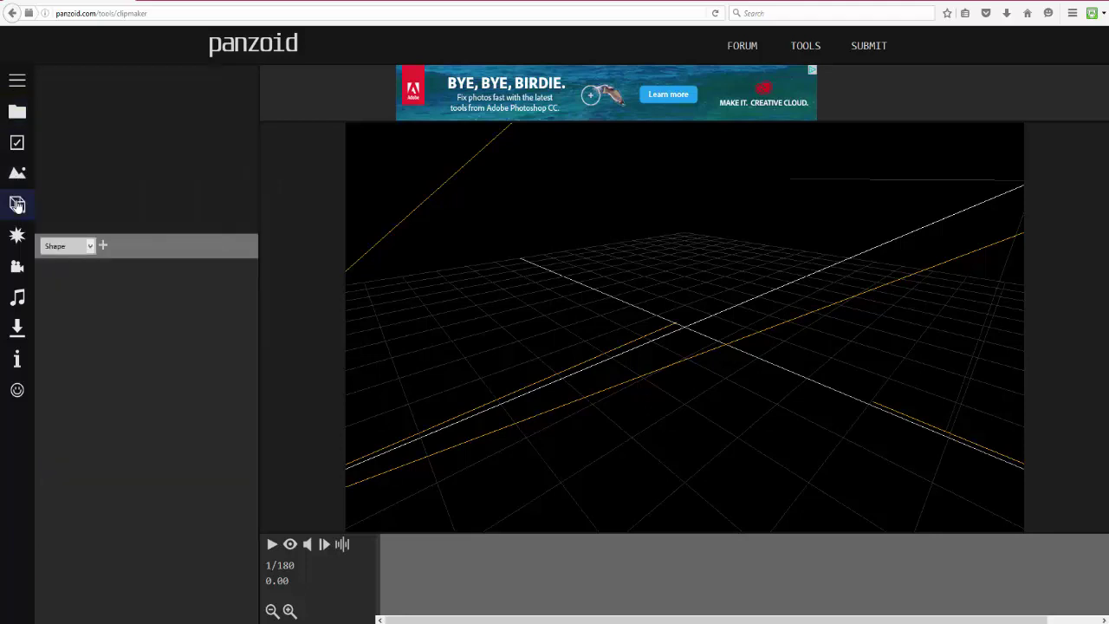
click(61, 246)
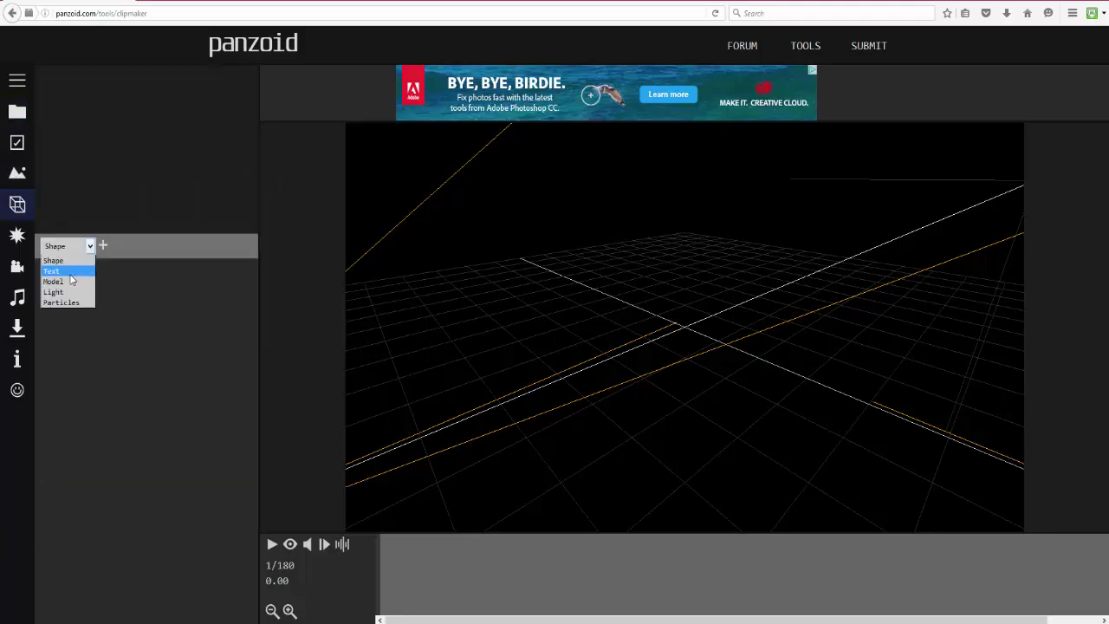
click(69, 272)
click(102, 247)
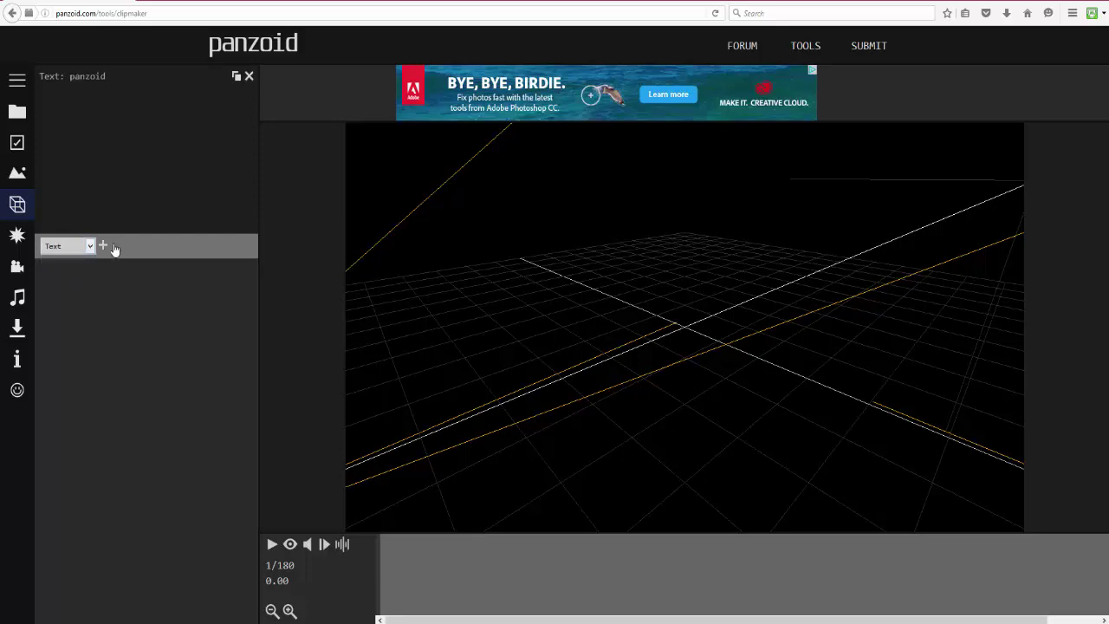
click(87, 78)
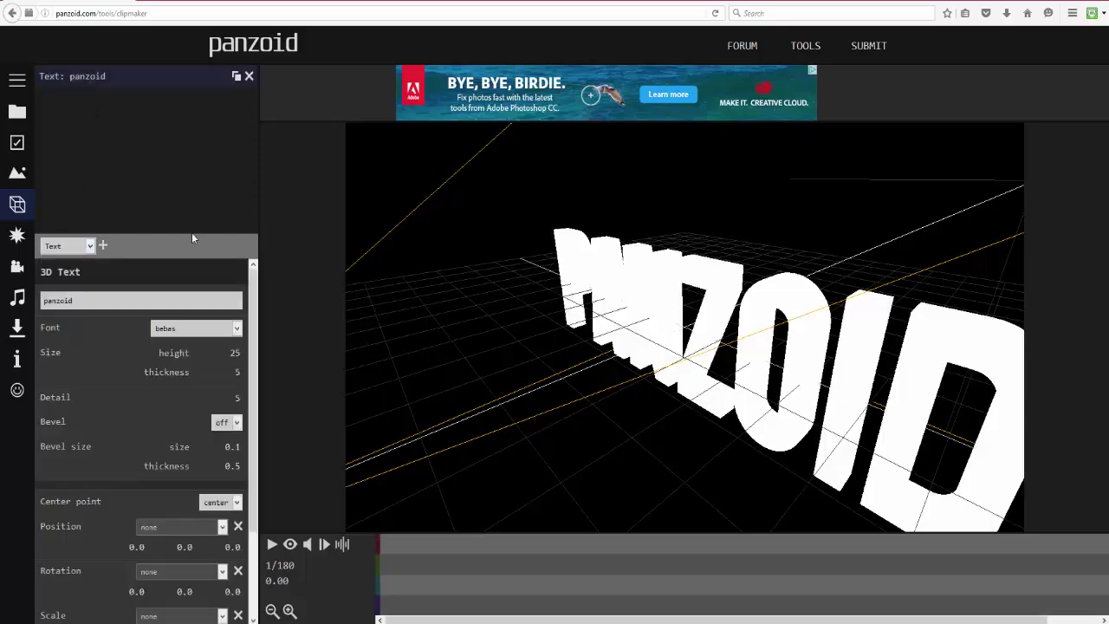
Orbit the view to face the PANZOID text head-on, rewind, and hide the guide lines
drag(369, 495, 517, 411)
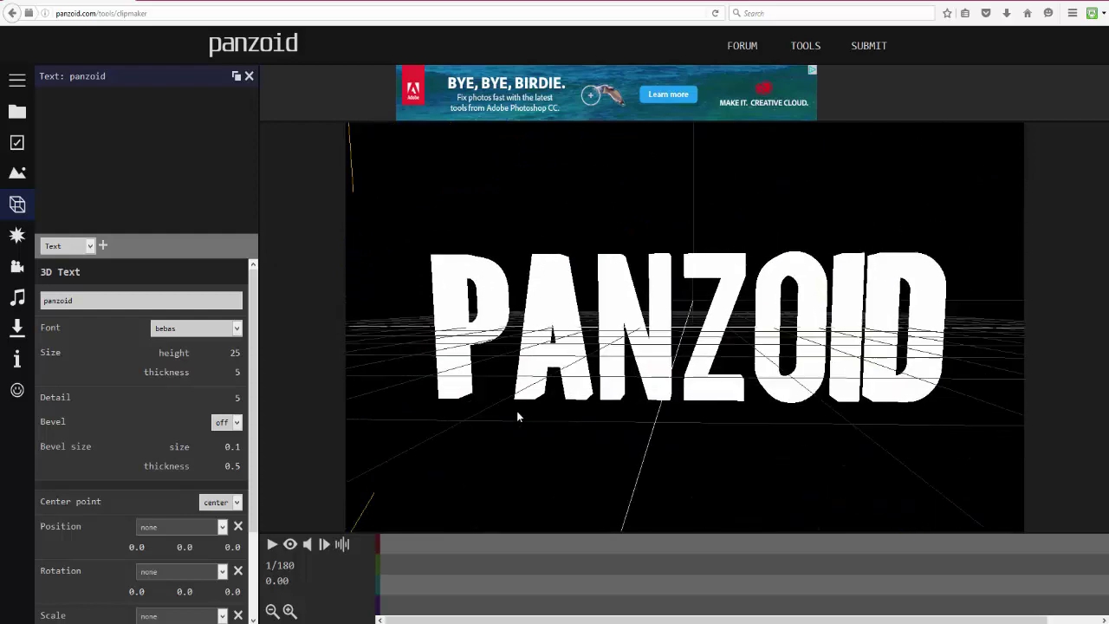
click(271, 546)
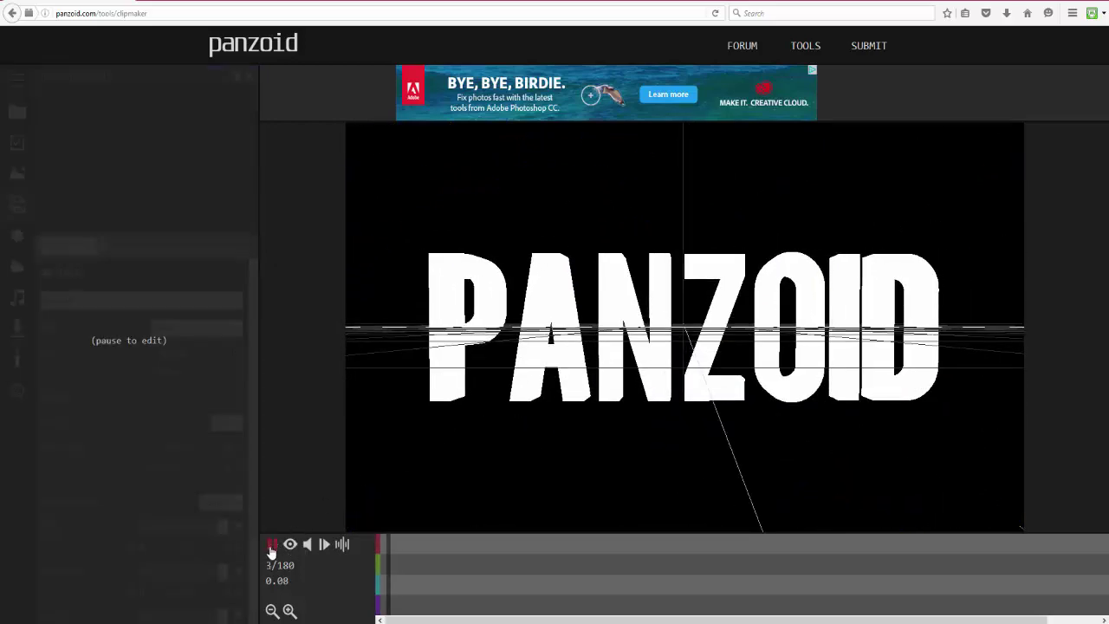
click(308, 546)
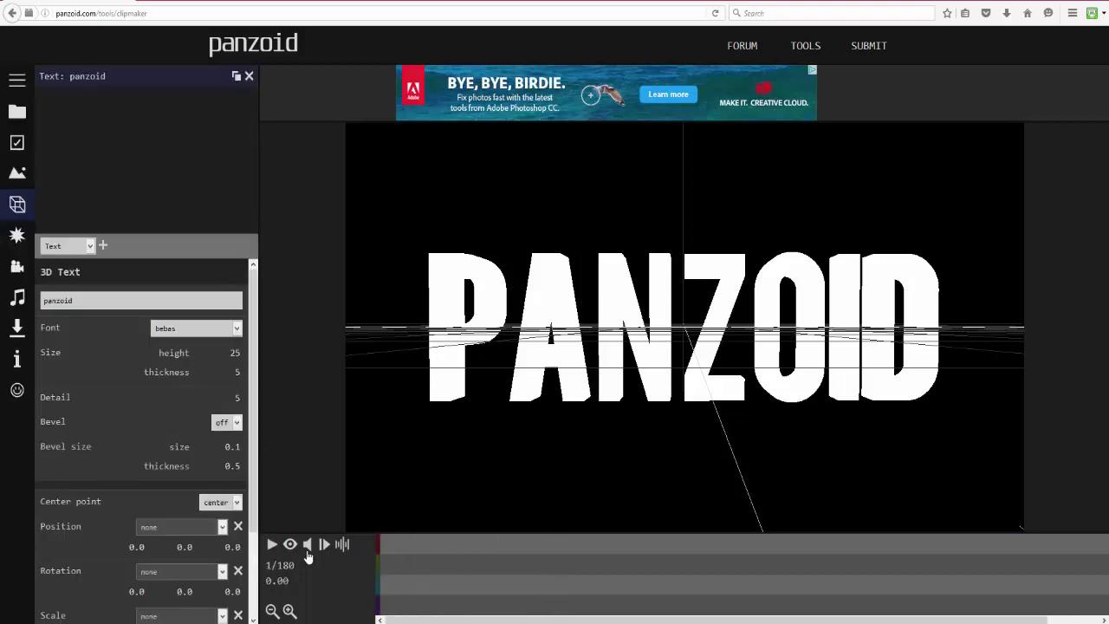
click(291, 546)
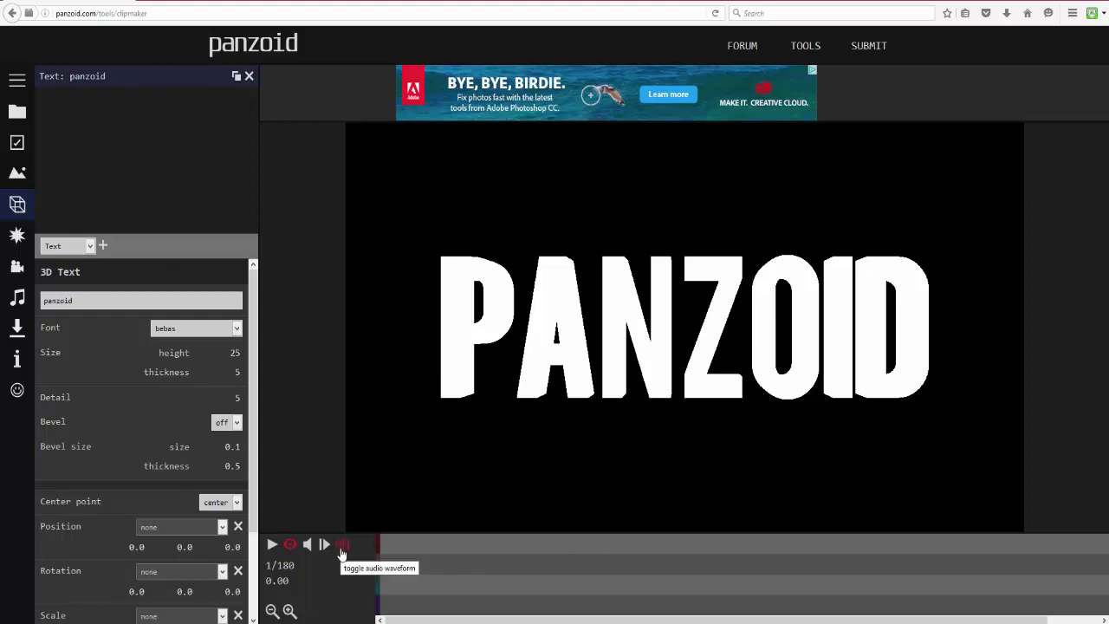
Load the Galantis song from the Music folder as the clip's MP3 audio track
click(16, 297)
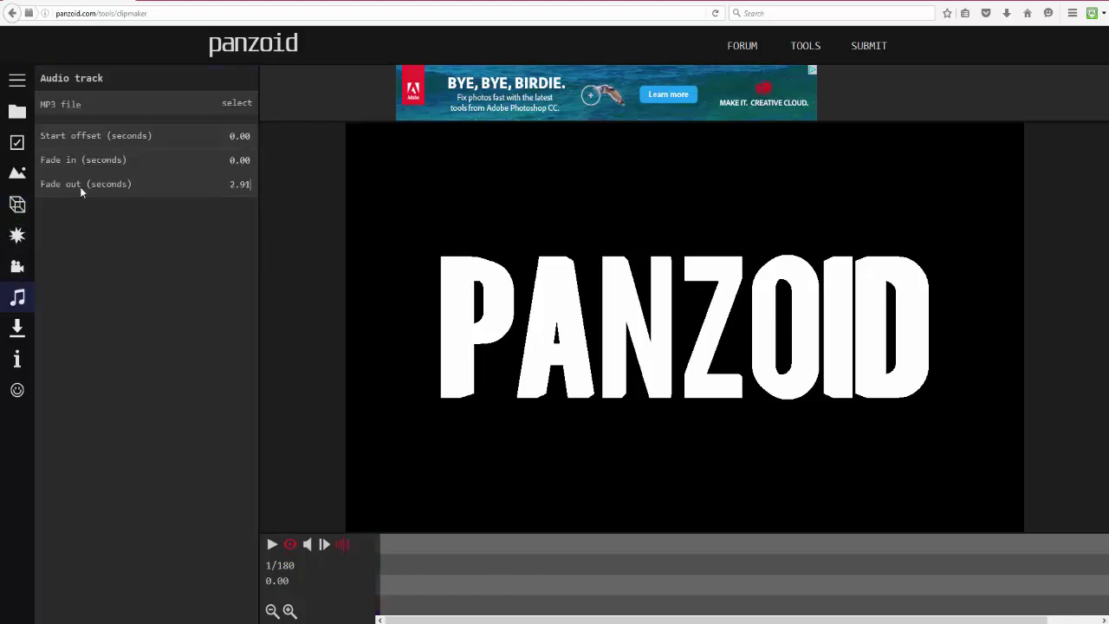
click(236, 104)
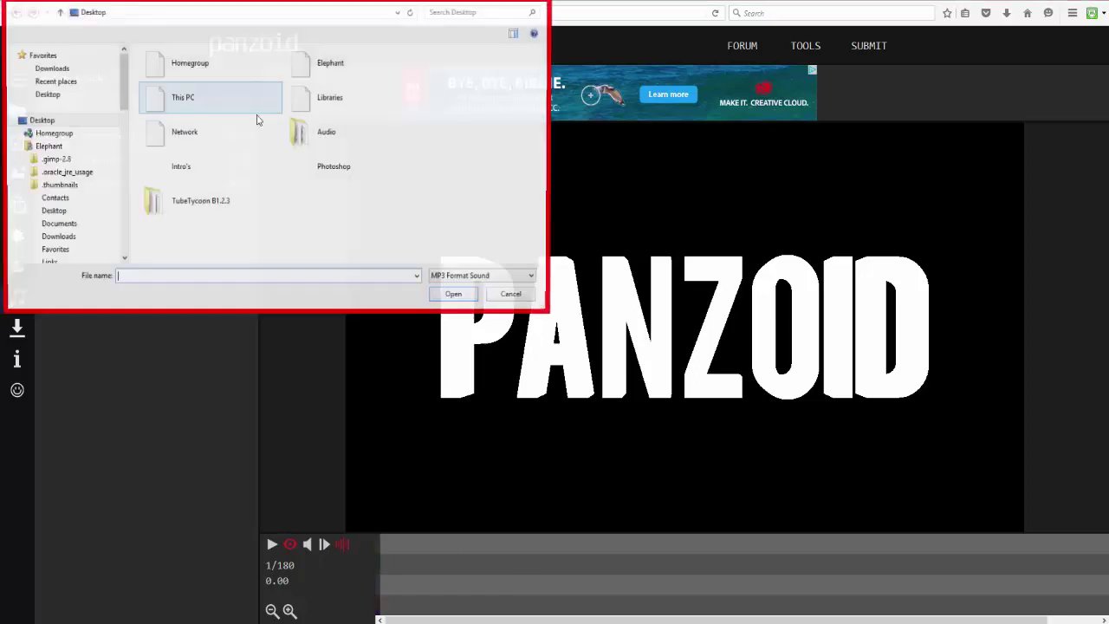
drag(122, 87, 122, 139)
click(74, 219)
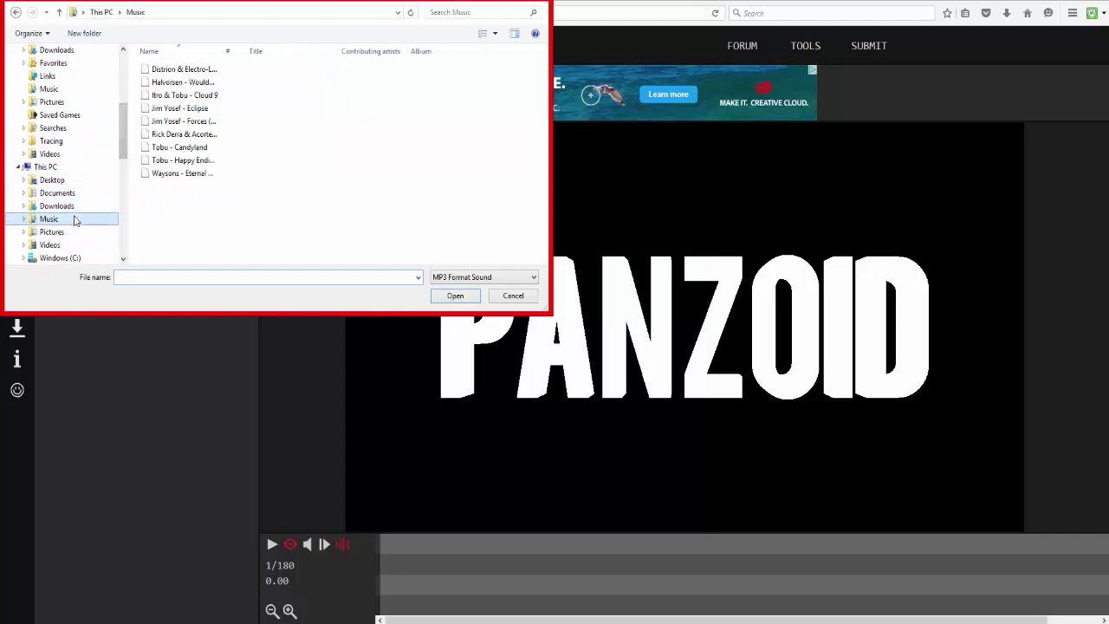
click(453, 278)
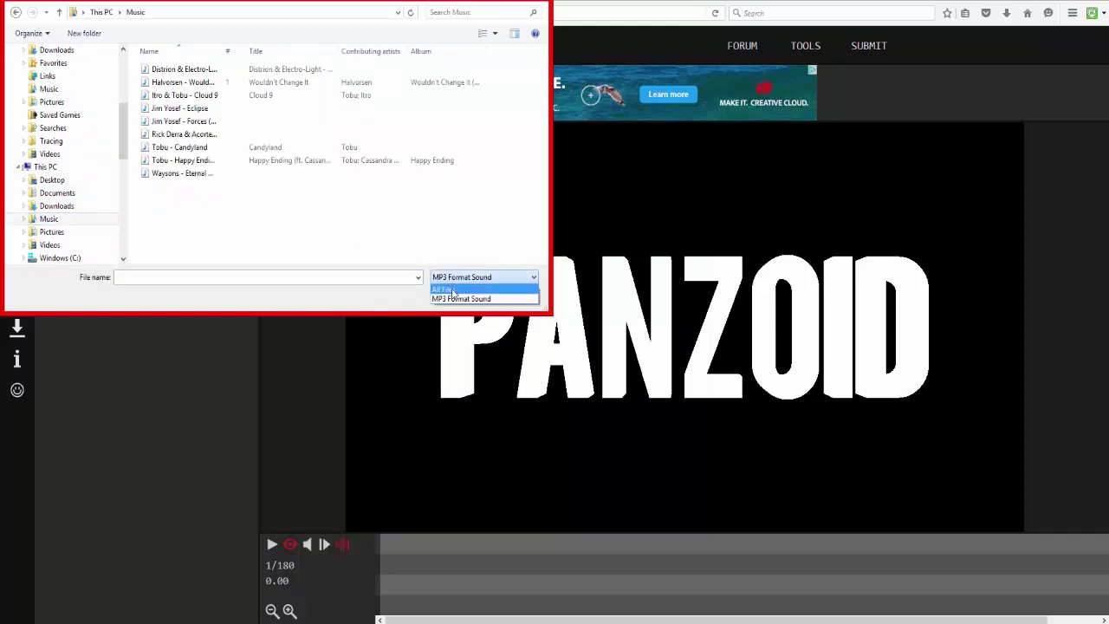
click(453, 297)
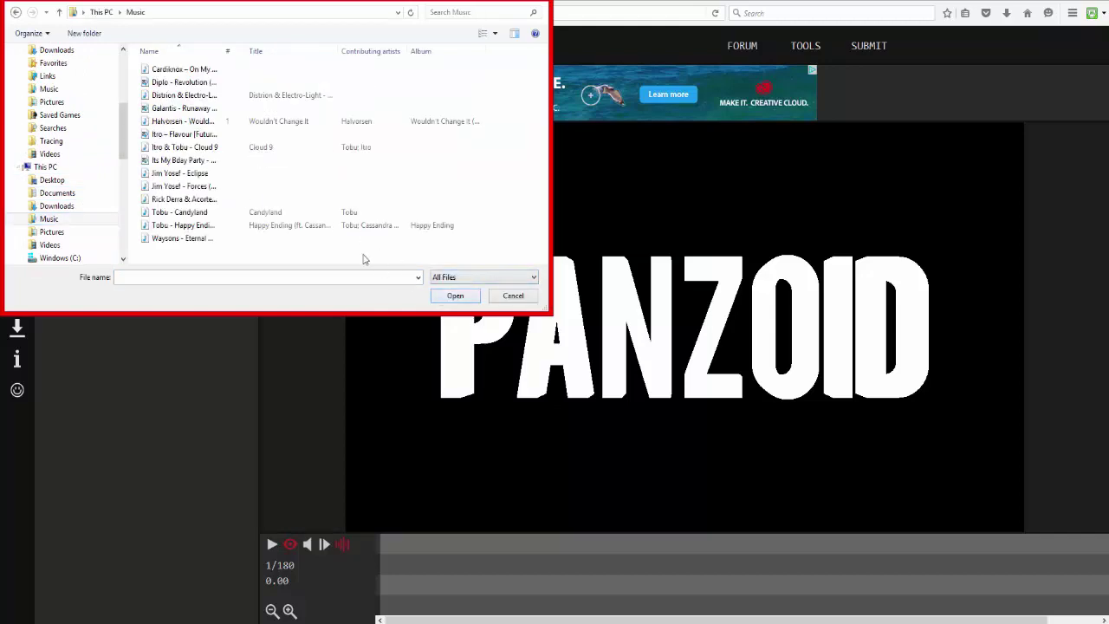
double_click(250, 108)
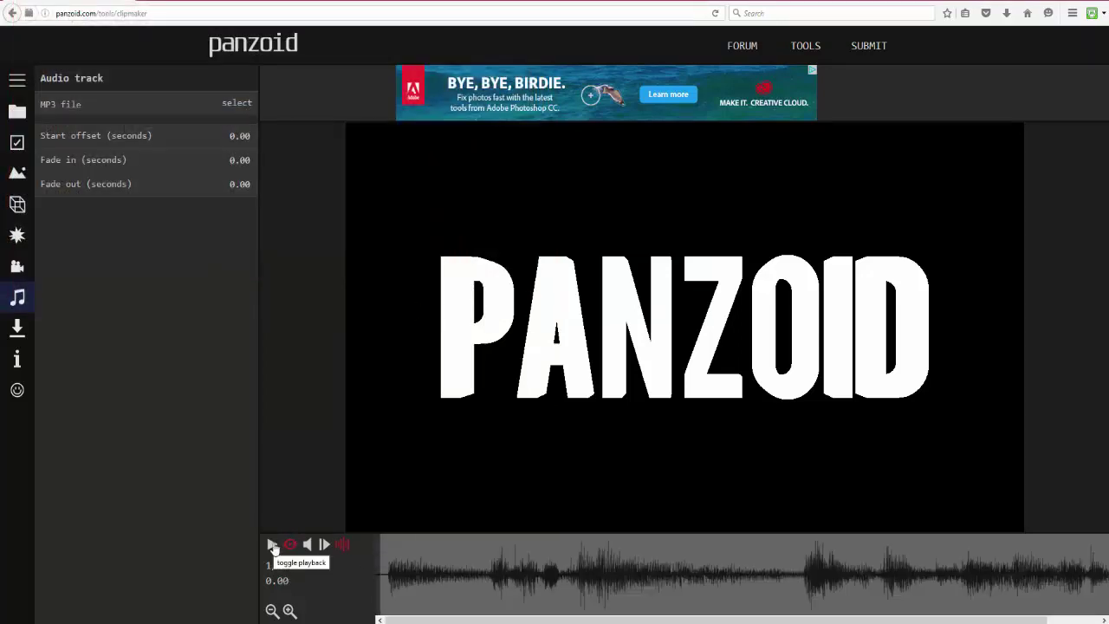
Preview the music and try audio start offsets around 52.65 and 58.69 seconds
click(272, 546)
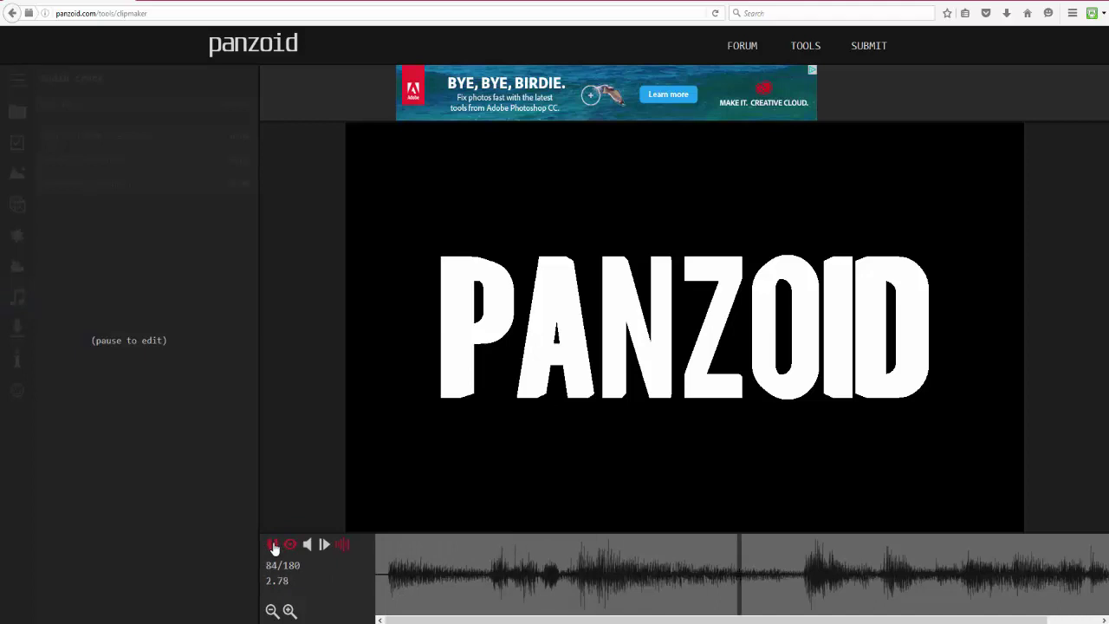
click(272, 545)
click(289, 544)
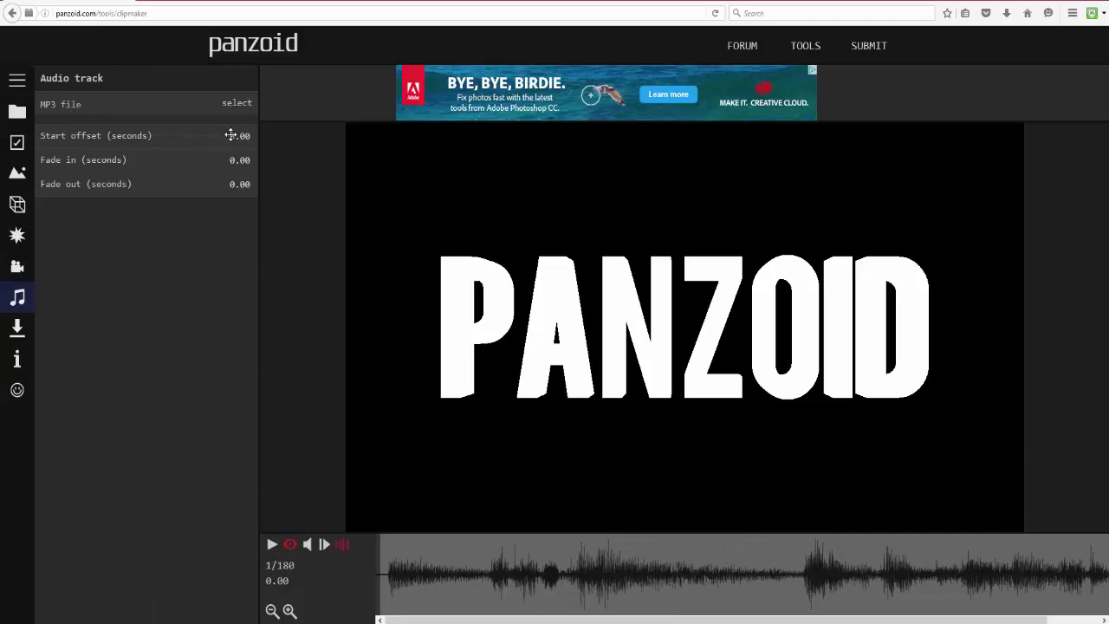
drag(231, 136, 235, 132)
drag(221, 176, 579, 182)
click(271, 544)
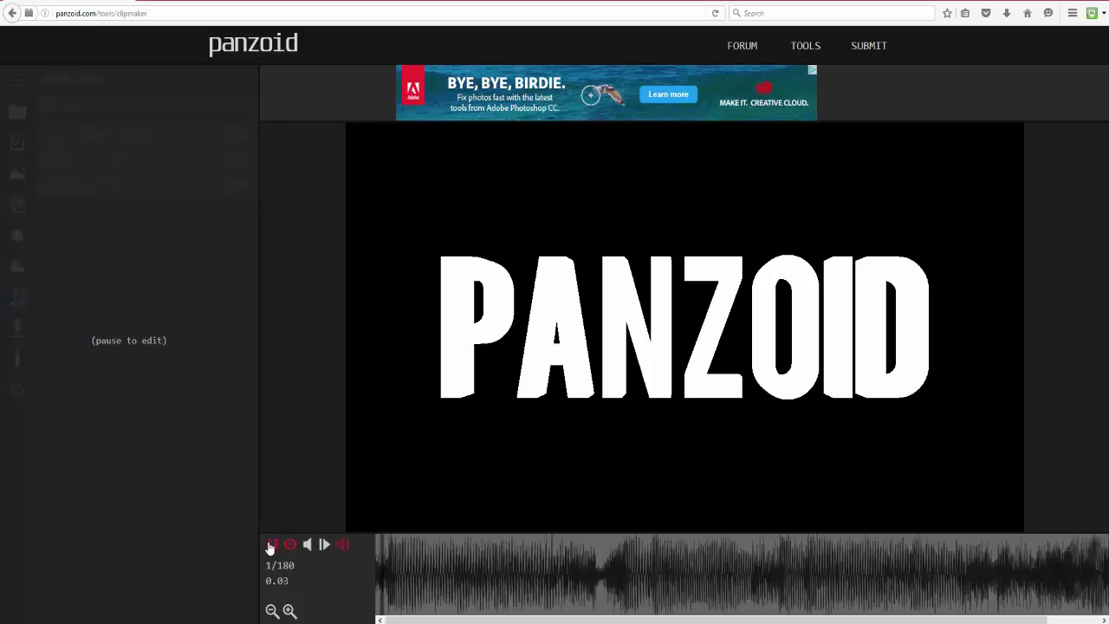
click(416, 569)
drag(236, 136, 2, 172)
click(271, 544)
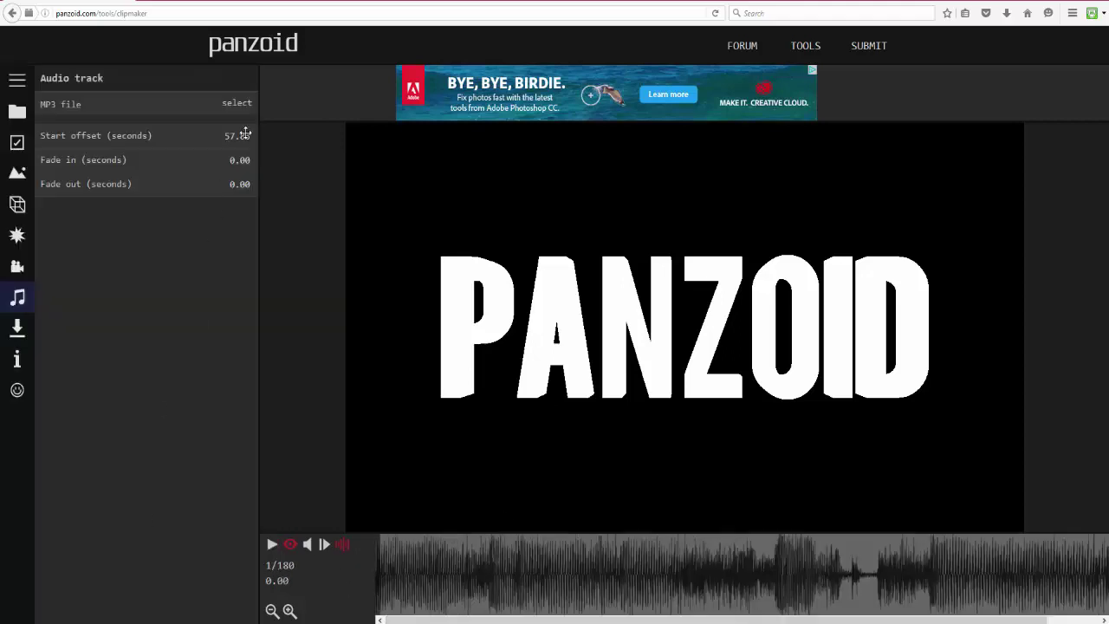
Fine-tune the start offset through 52.53, 53.10 and 53.54, settling on 53.30 seconds
drag(242, 136, 145, 149)
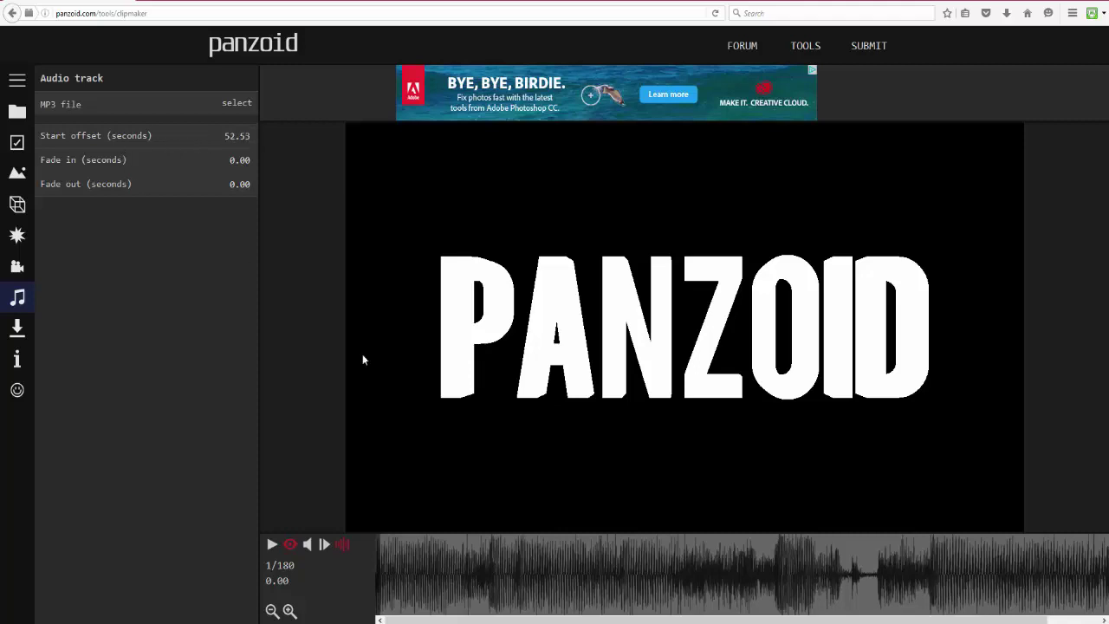
click(271, 544)
click(273, 545)
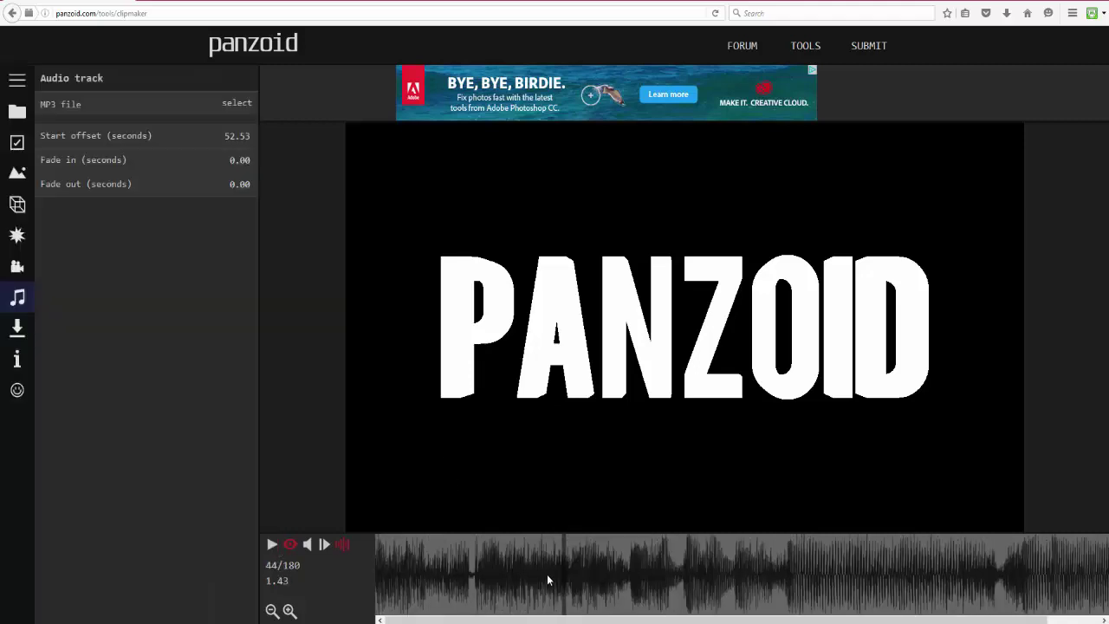
drag(236, 146, 269, 160)
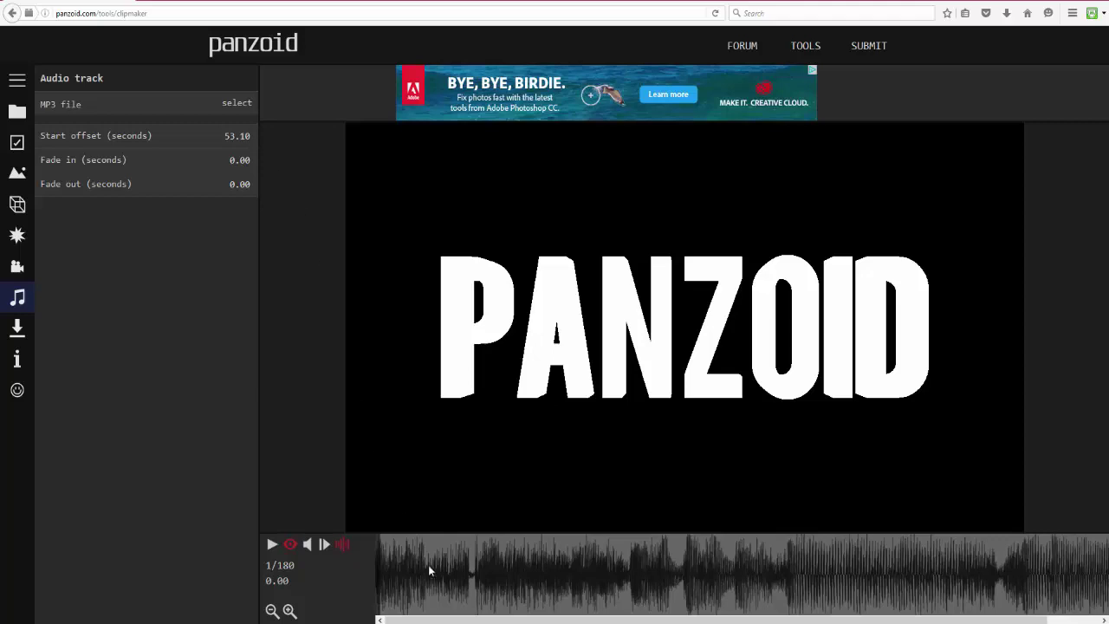
click(272, 544)
click(271, 545)
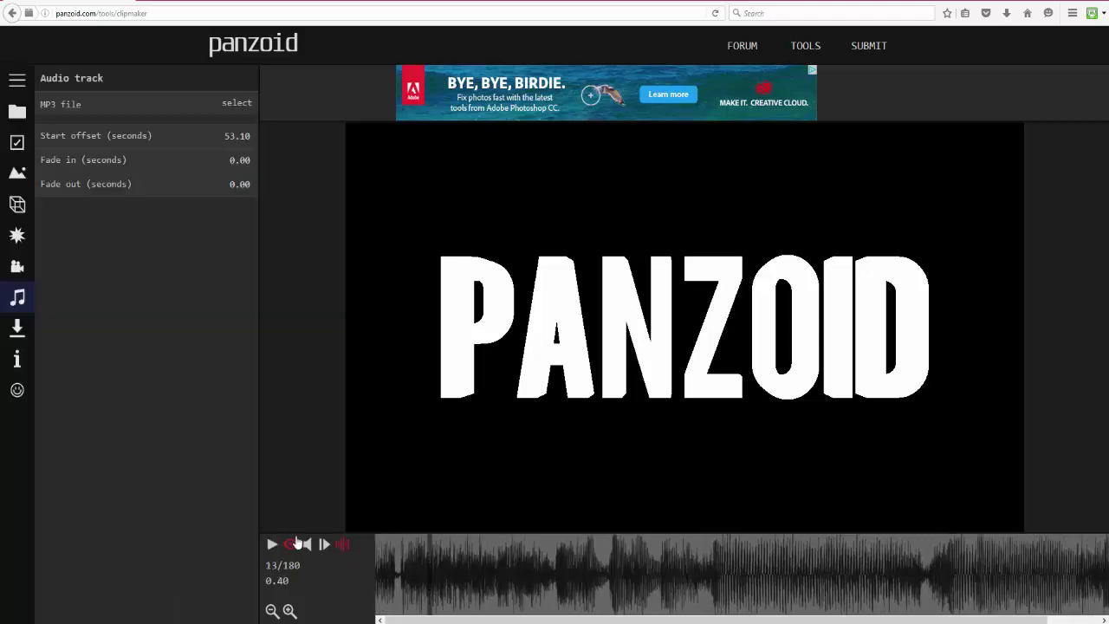
drag(237, 136, 271, 152)
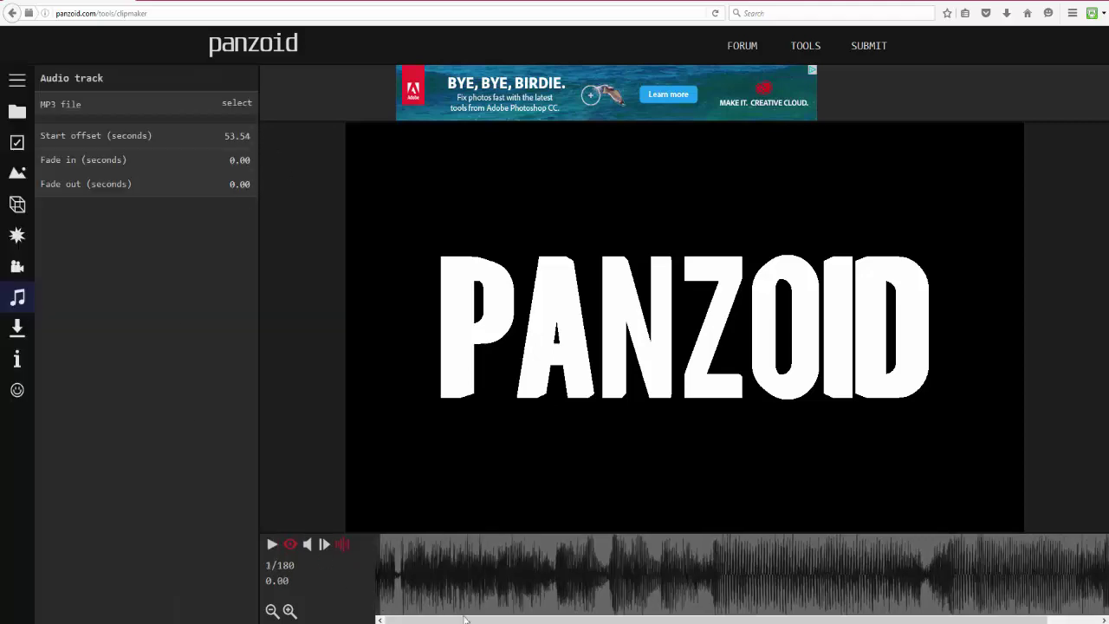
click(271, 544)
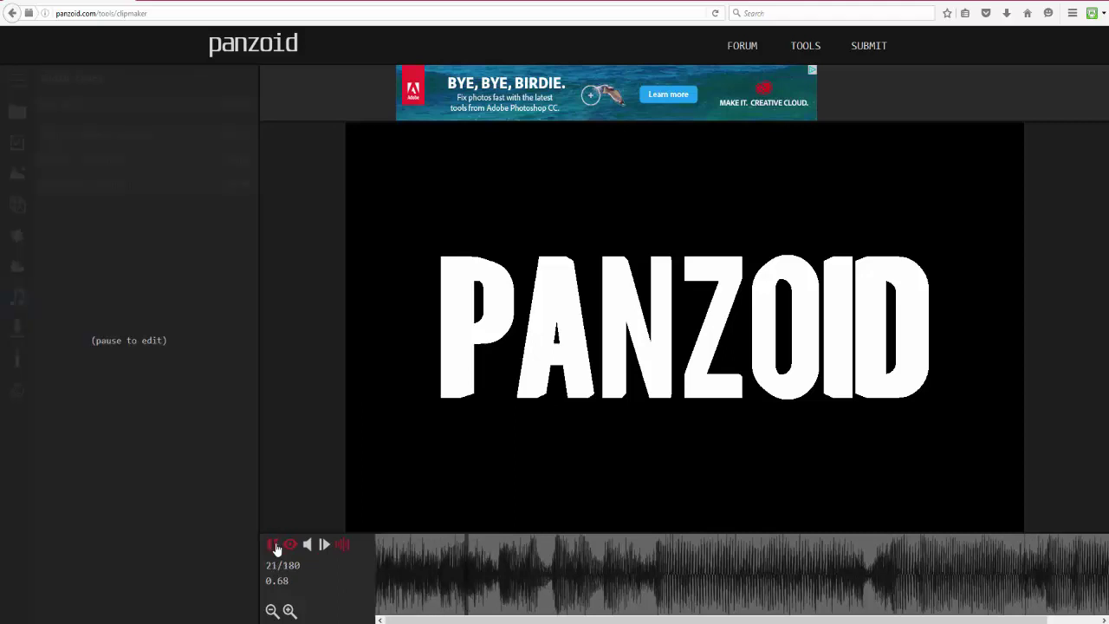
click(271, 544)
drag(243, 136, 228, 155)
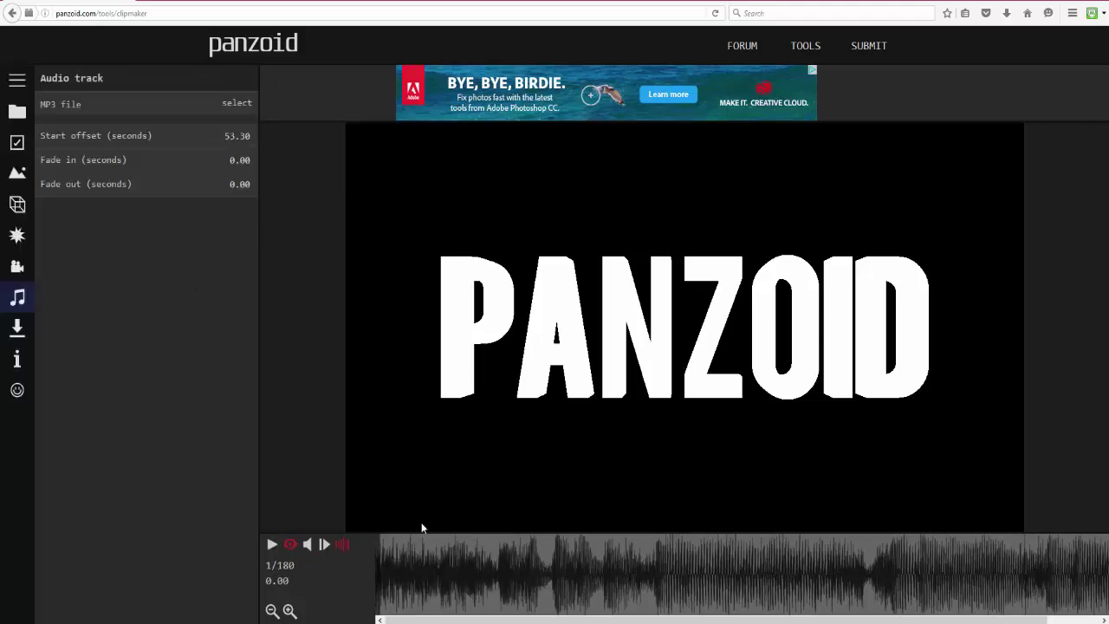
click(271, 544)
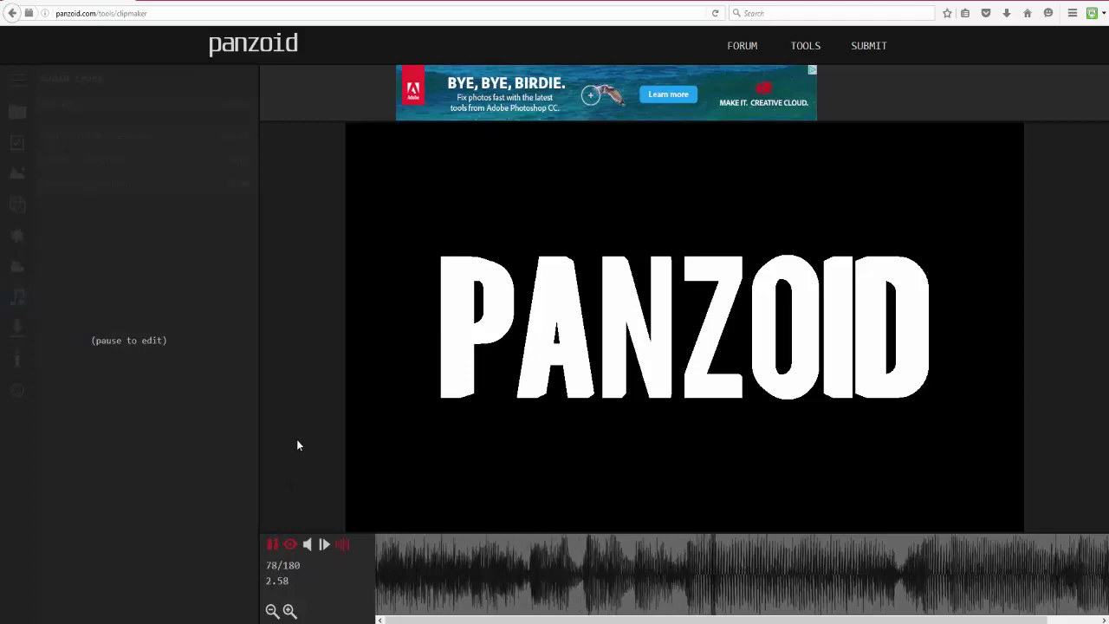
Preview at half speed, return to normal speed, pause, and lower the system volume
click(323, 545)
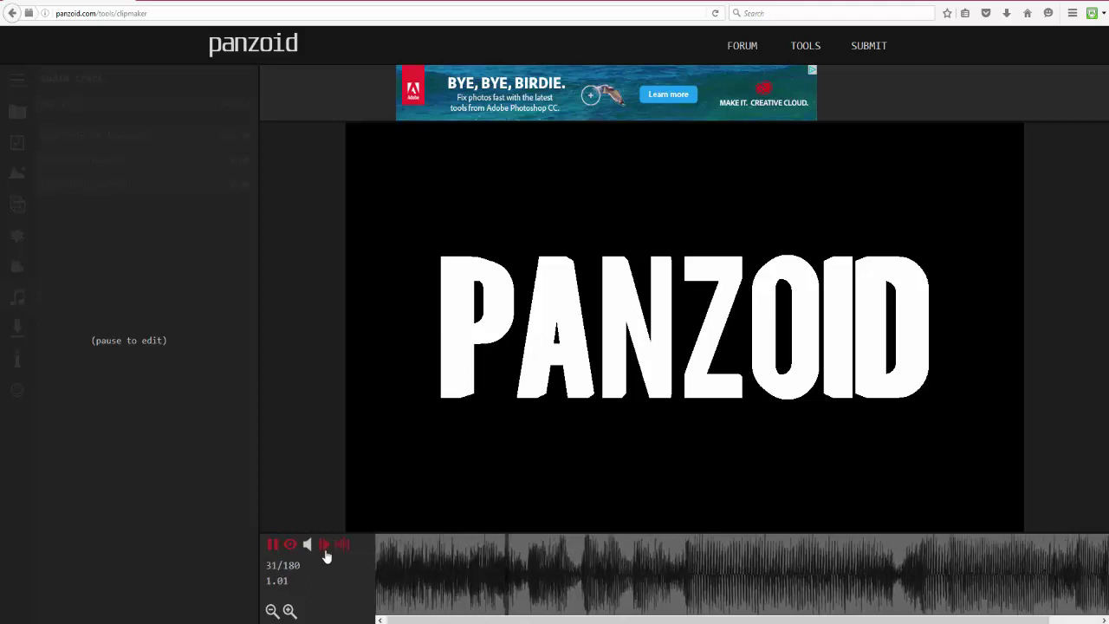
click(325, 546)
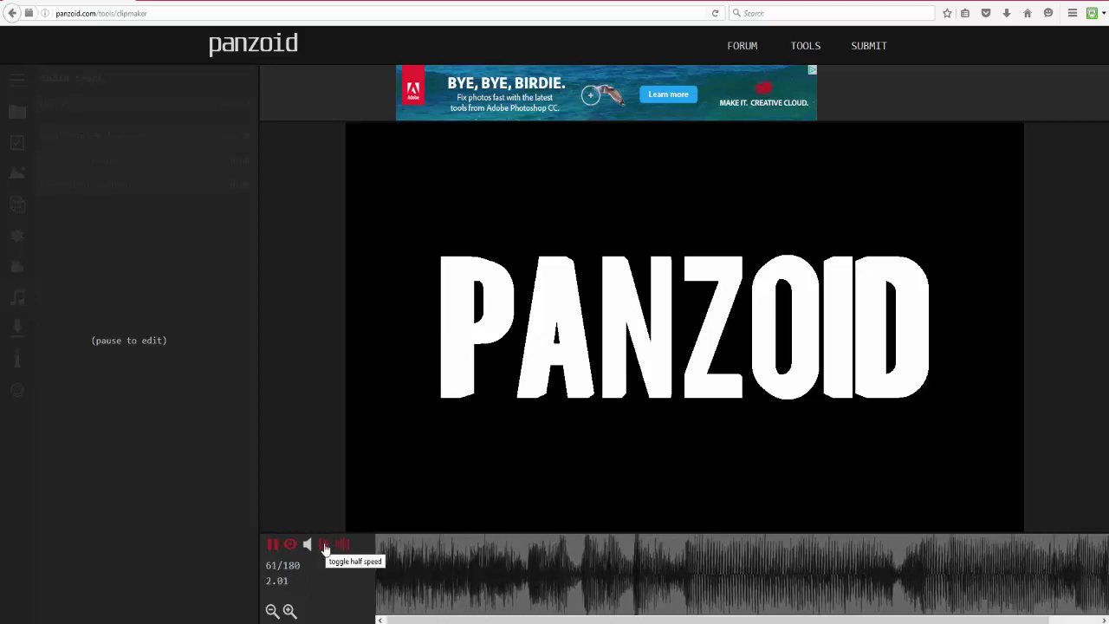
click(273, 545)
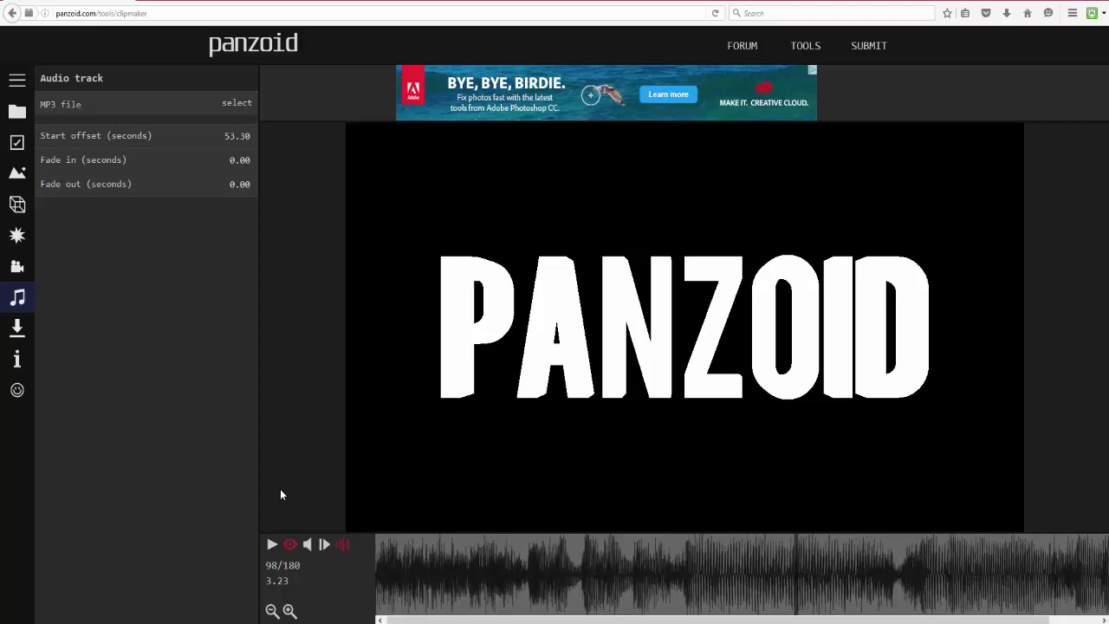
key(XF86AudioLowerVolume)
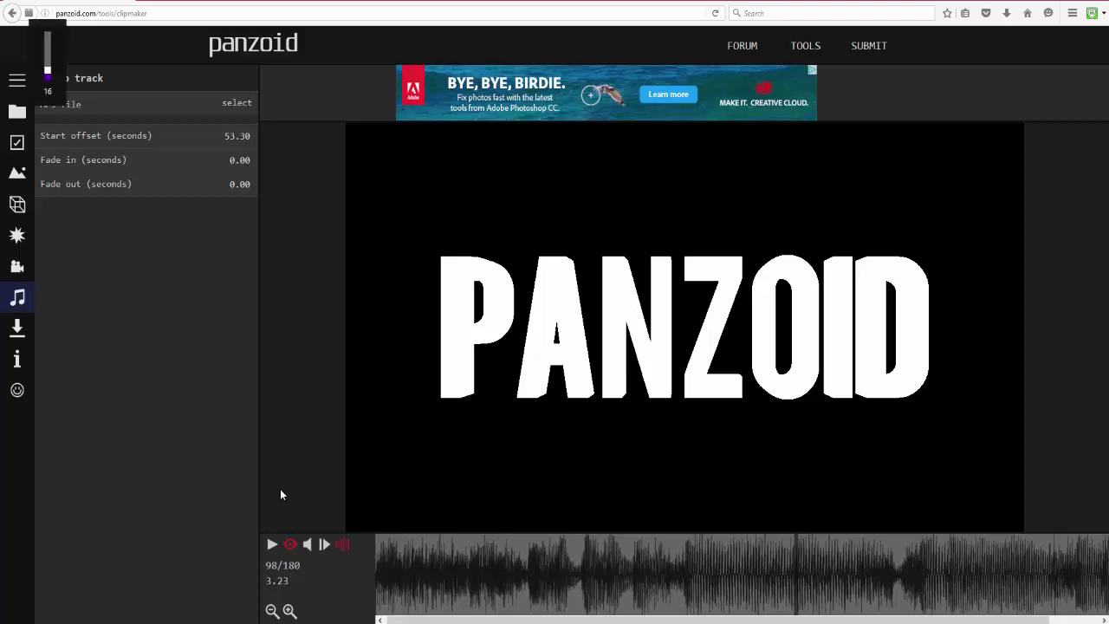
key(XF86AudioLowerVolume)
Replay the intro from the beginning and stop playback
click(271, 544)
click(409, 560)
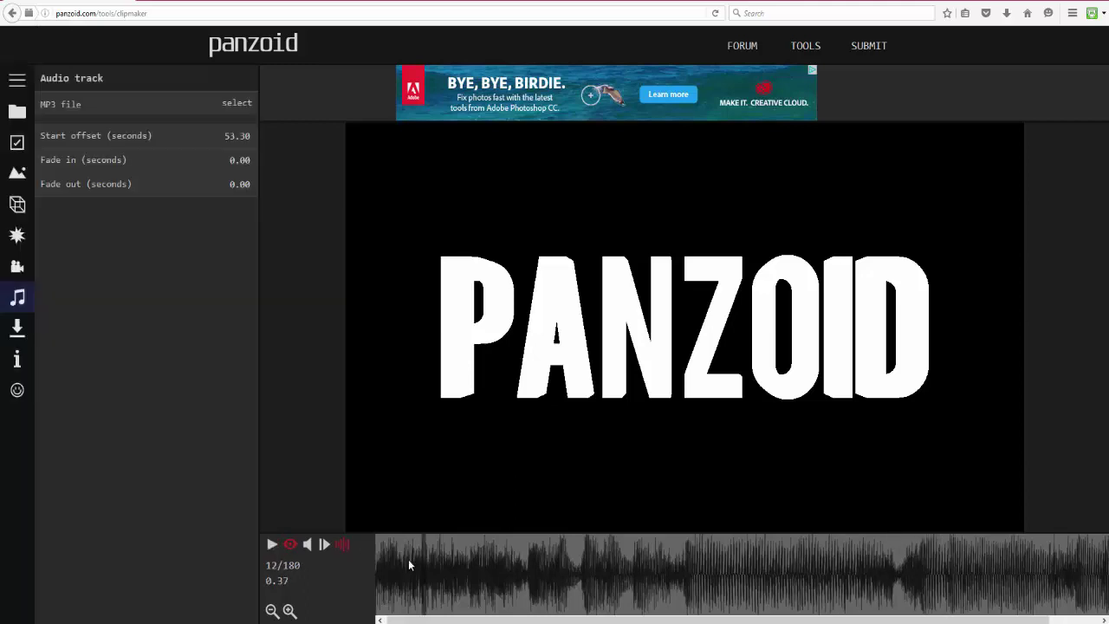
click(378, 555)
click(270, 544)
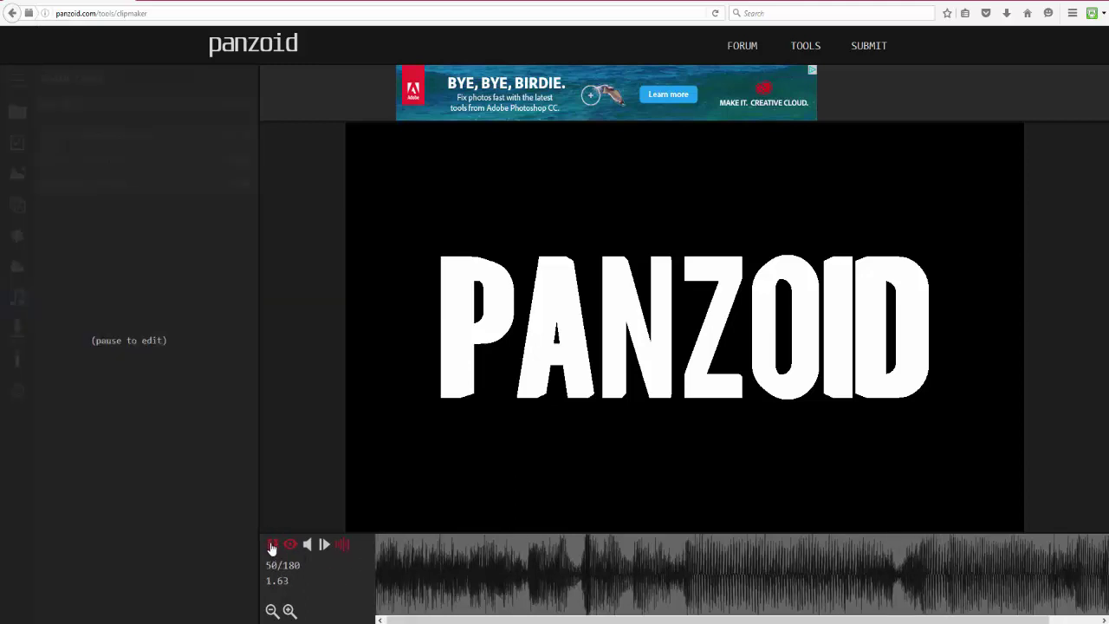
click(272, 544)
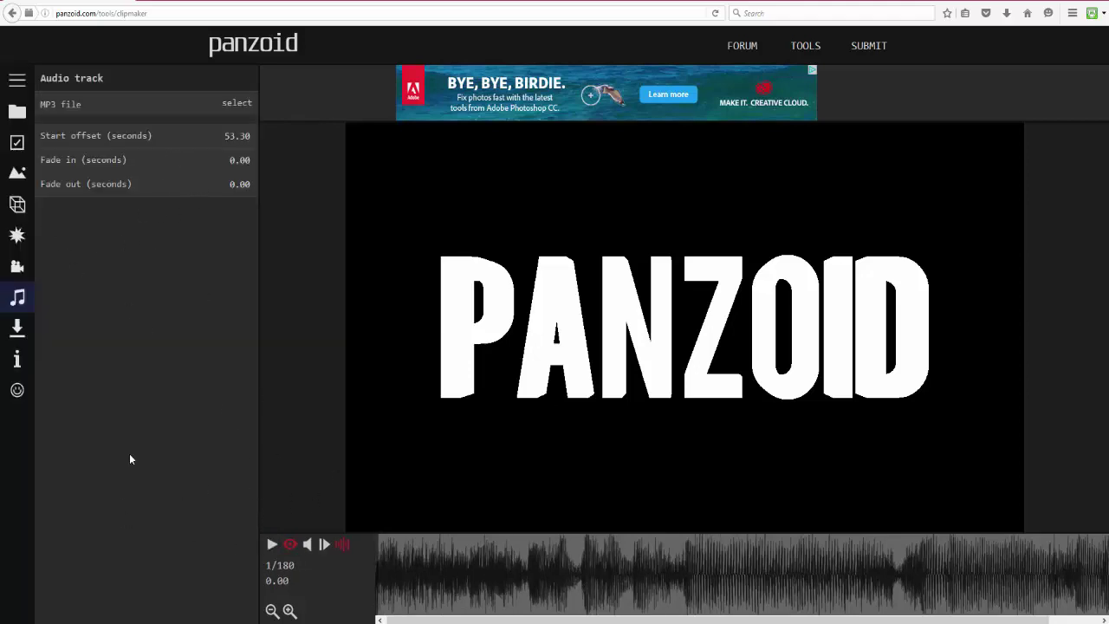
Change the clip length in Basic settings from 6 to 8 seconds (240 frames)
click(17, 145)
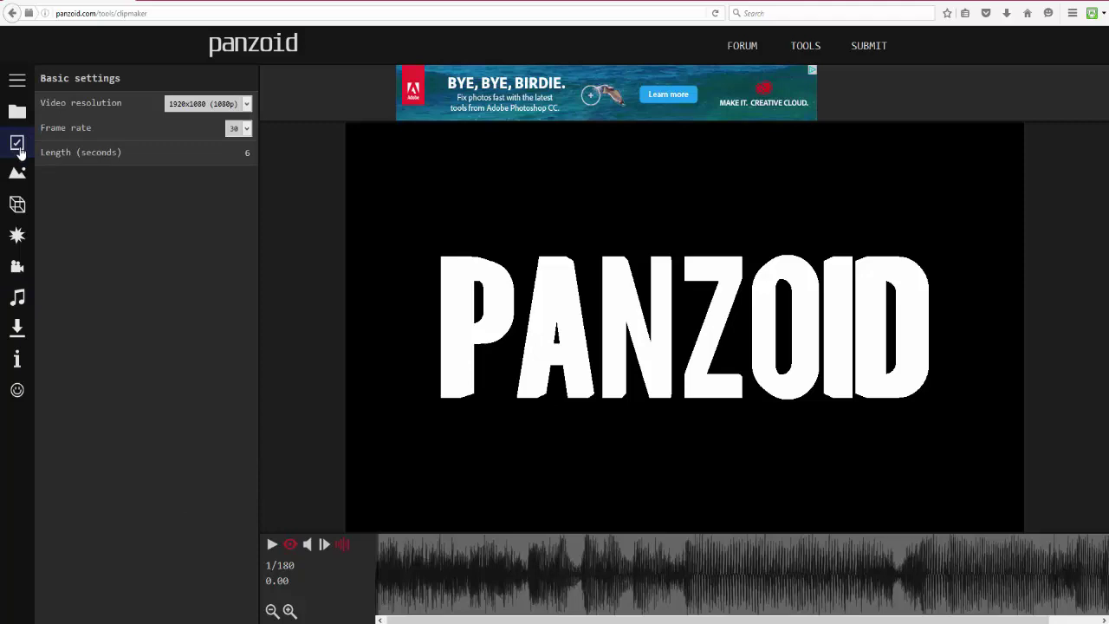
click(241, 152)
text(7)
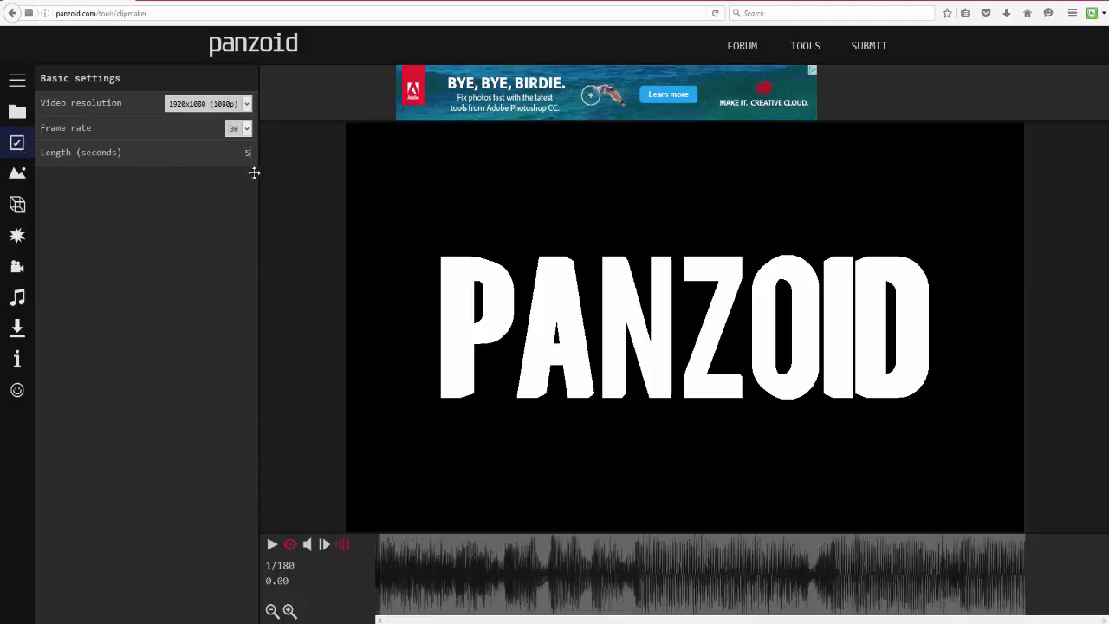
key(BackSpace)
text(1)
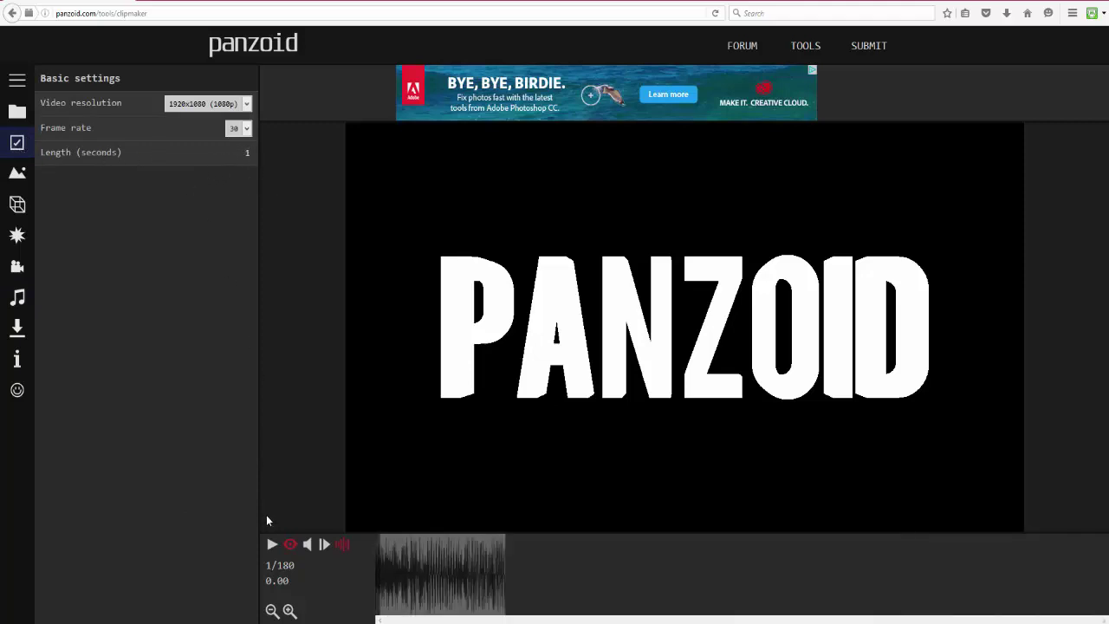
click(272, 544)
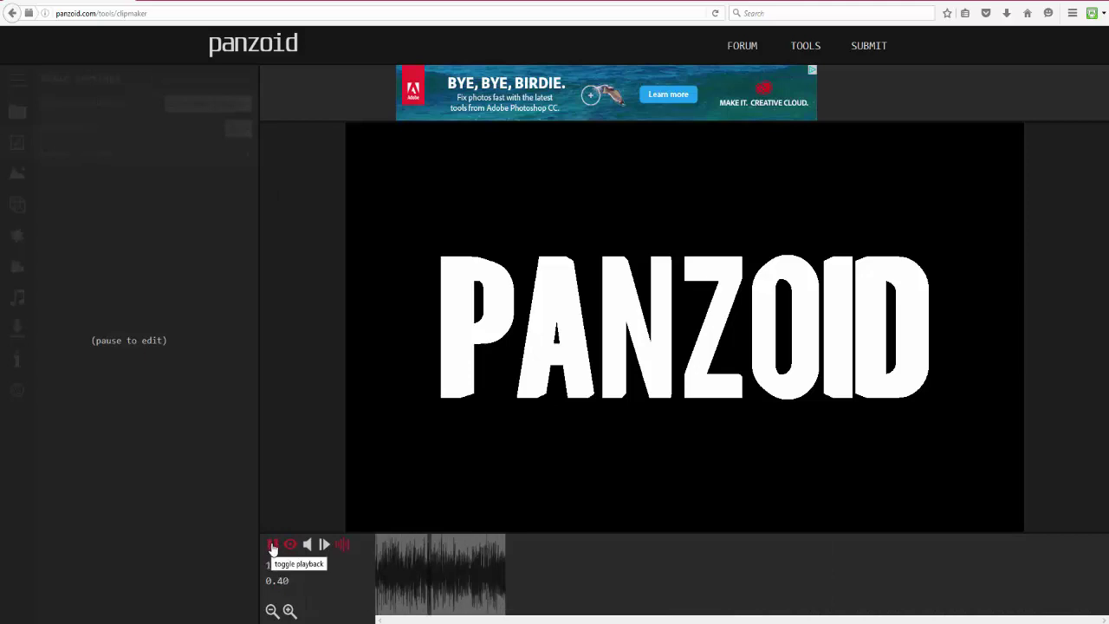
click(272, 546)
drag(234, 152, 329, 216)
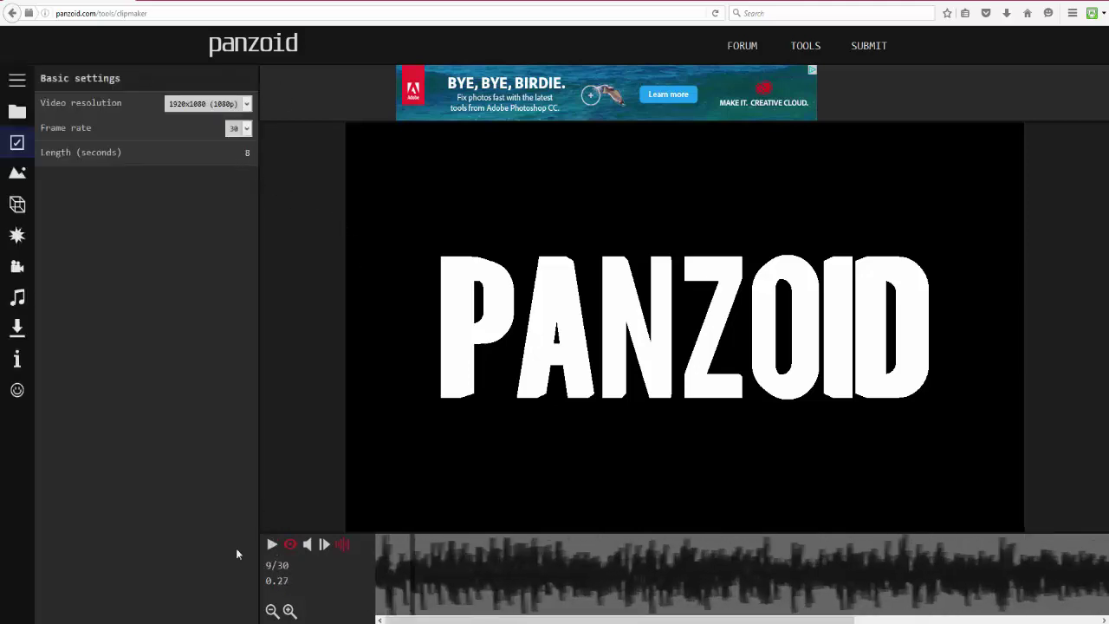
Zoom the timeline out and back in, and play the 8-second clip near its end to check it
click(272, 611)
click(272, 611)
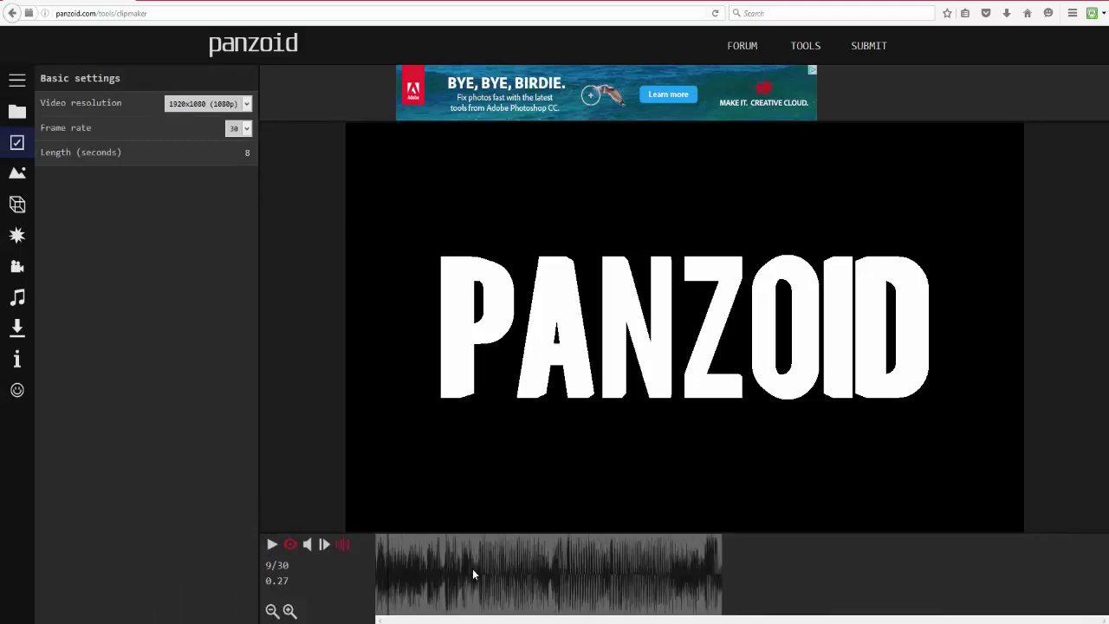
click(681, 572)
click(272, 544)
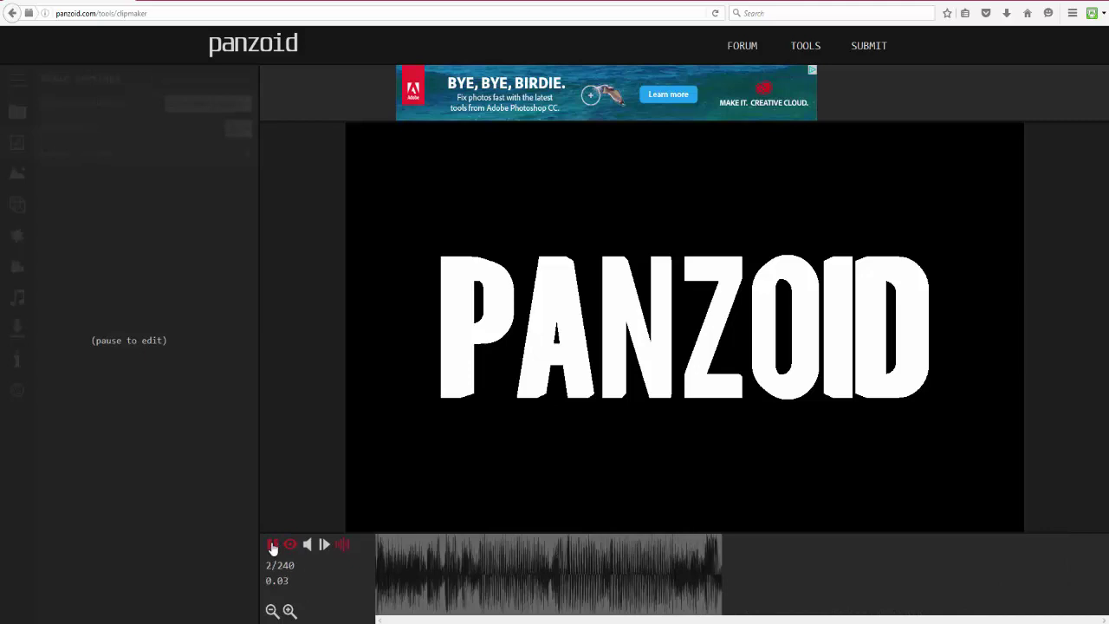
click(272, 544)
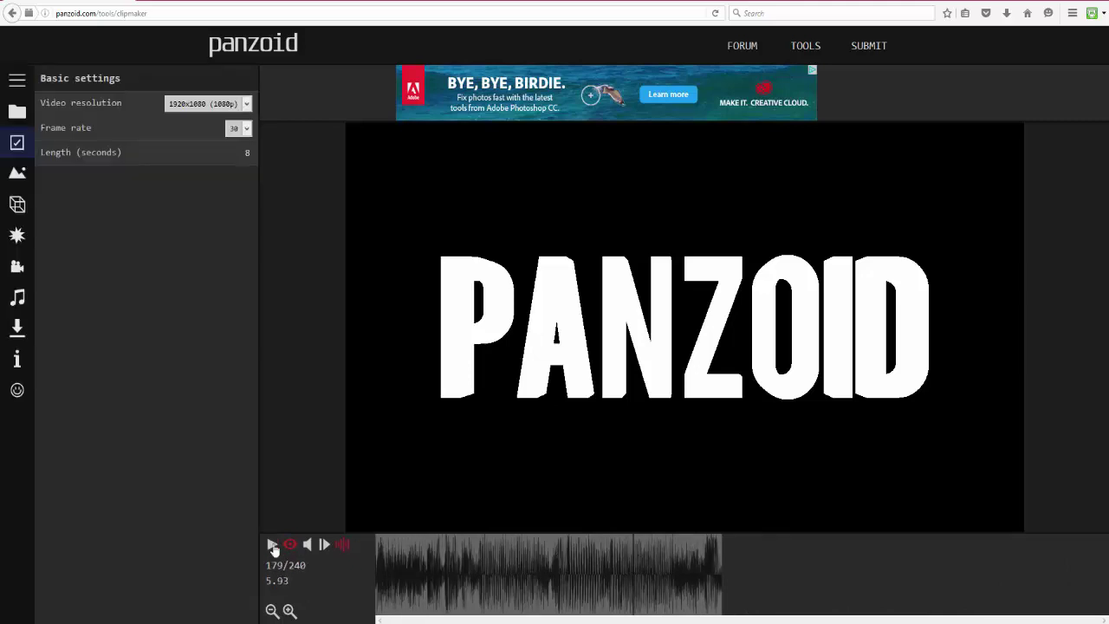
click(272, 544)
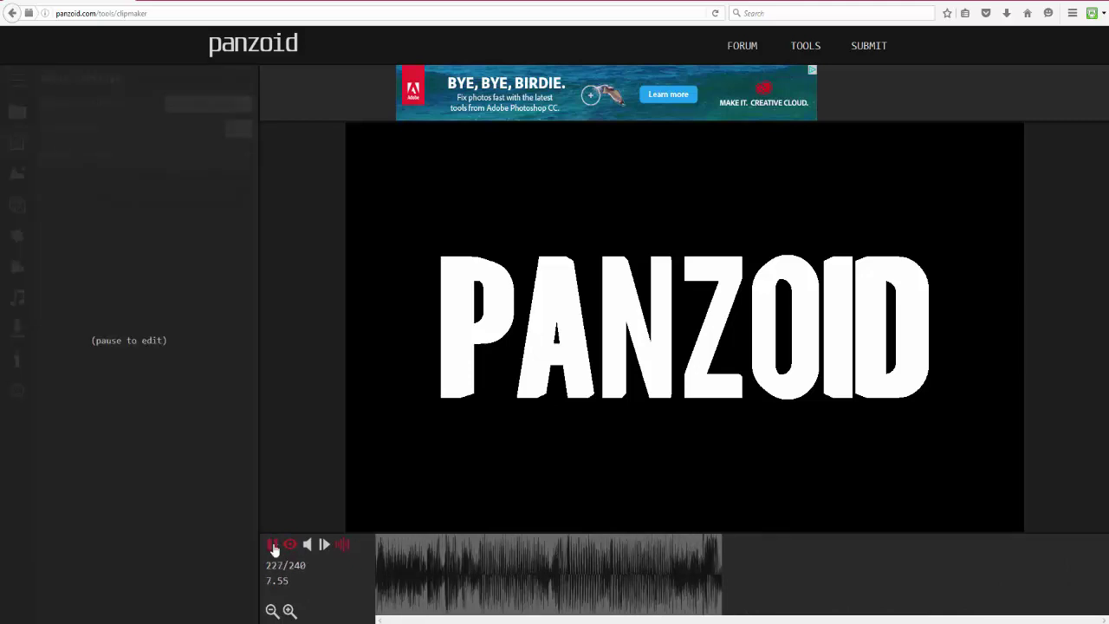
key(space)
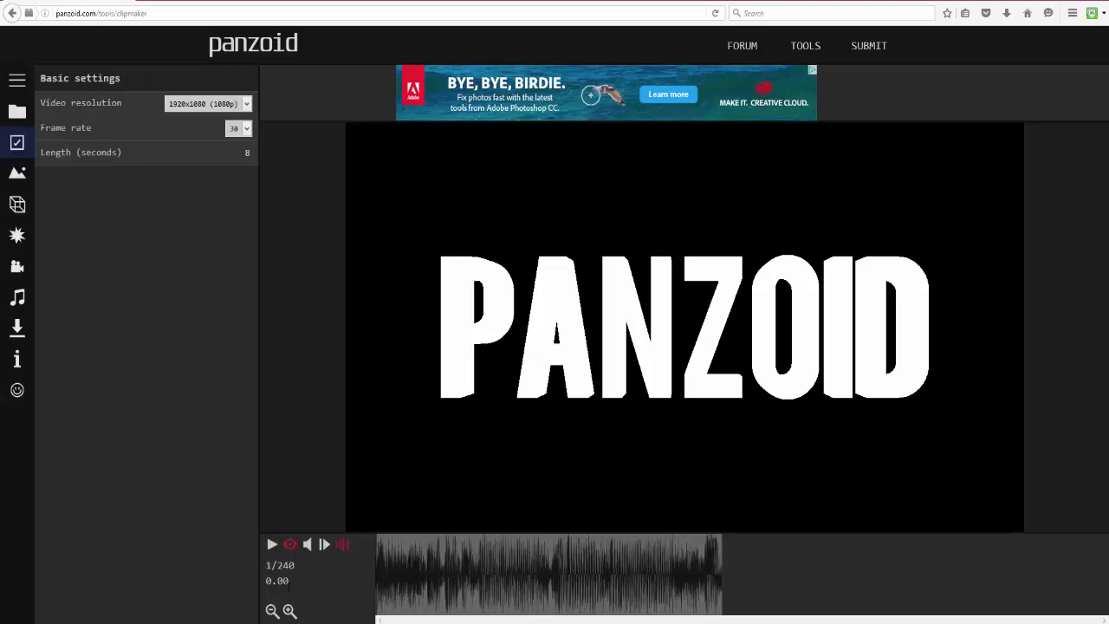
click(290, 611)
click(289, 611)
click(289, 611)
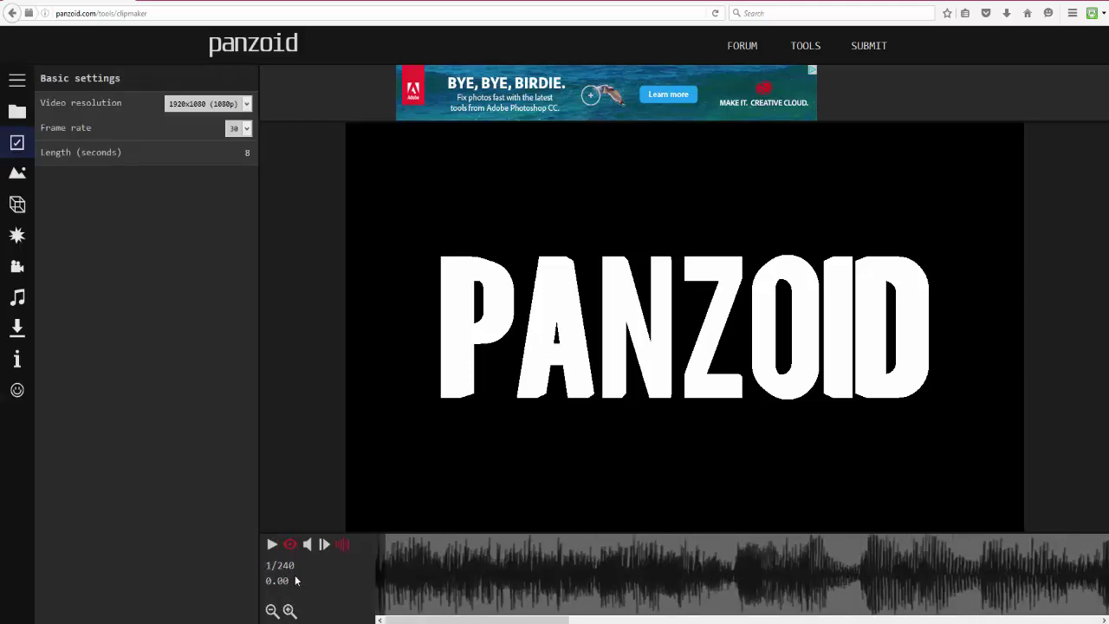
click(17, 204)
Try the Blocks scene, then switch to Darkness and drag ambient light down to 0.0
click(18, 173)
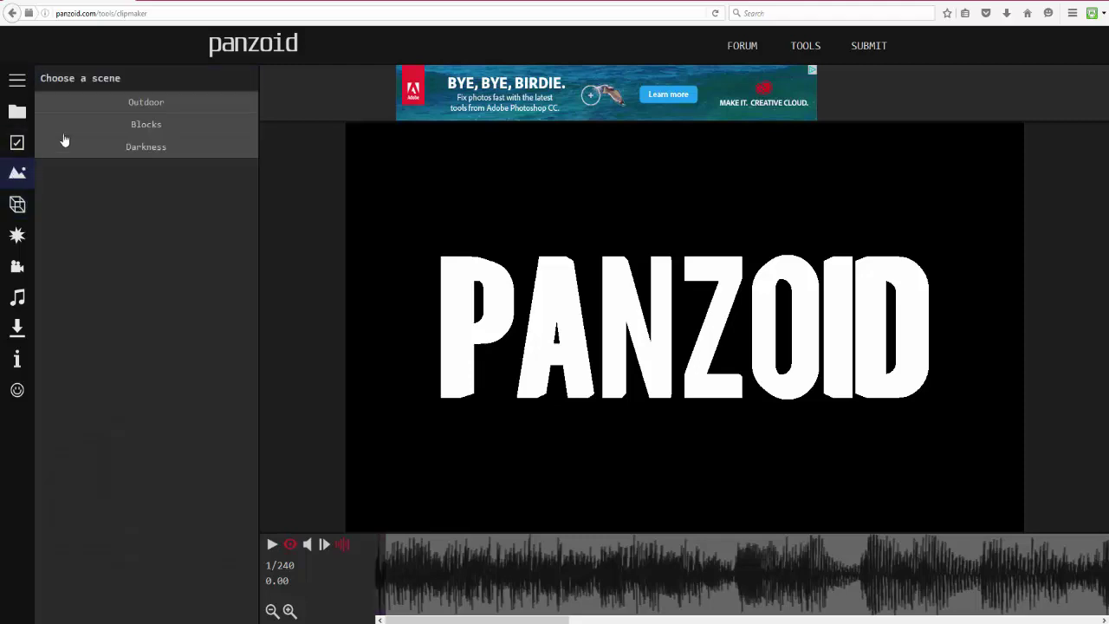
click(158, 132)
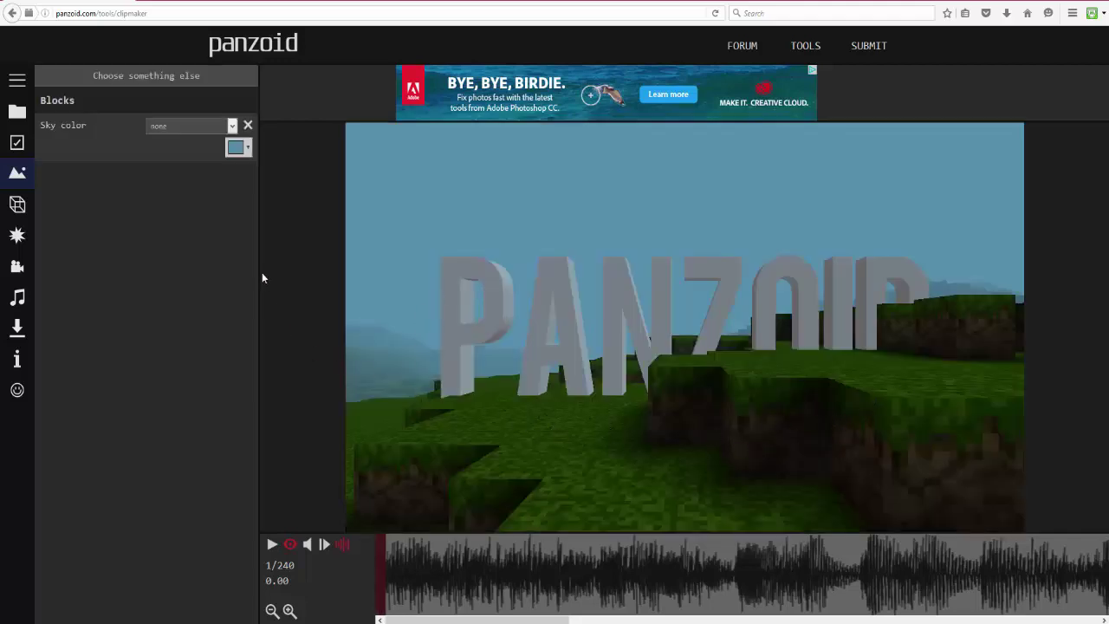
click(153, 78)
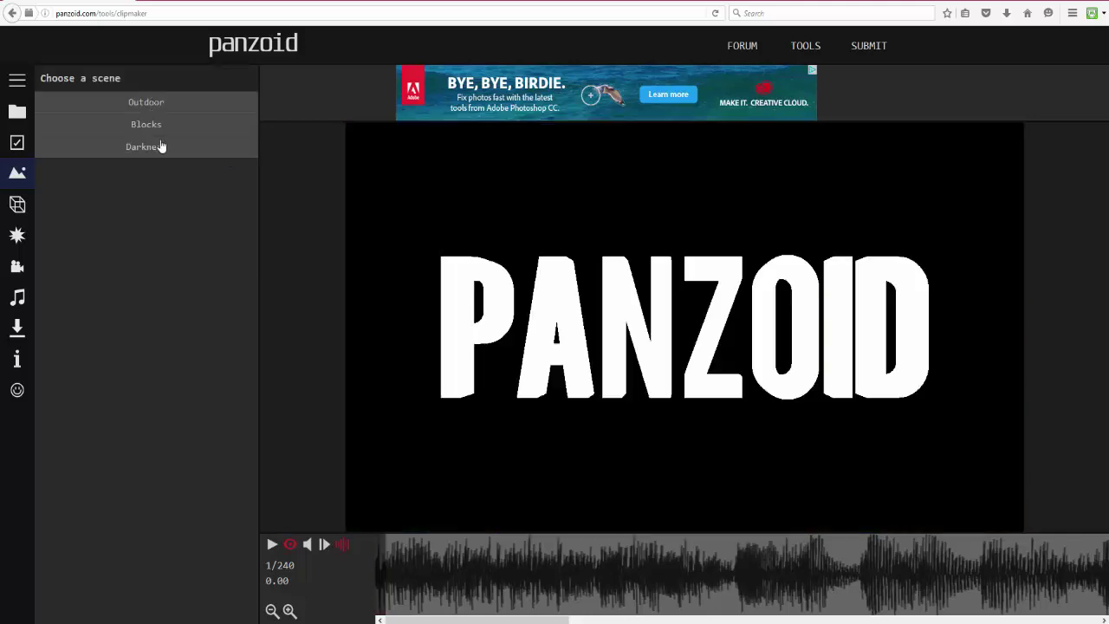
click(160, 146)
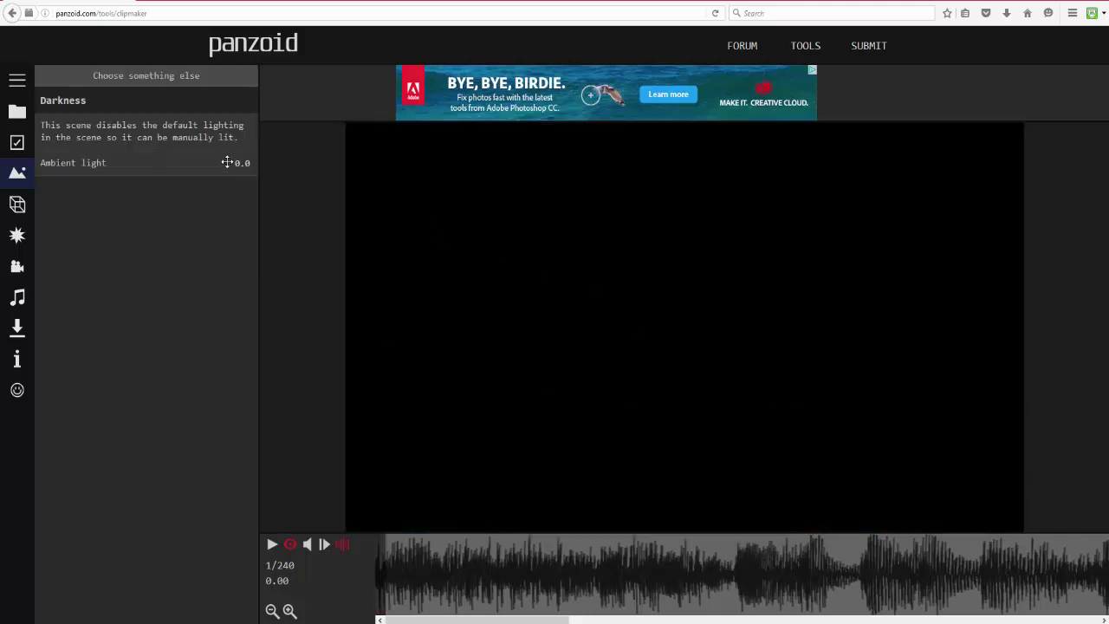
drag(225, 164, 3, 195)
Switch to the Outdoor scene and set its sky to space after trying cloudy light rays
click(111, 78)
click(152, 114)
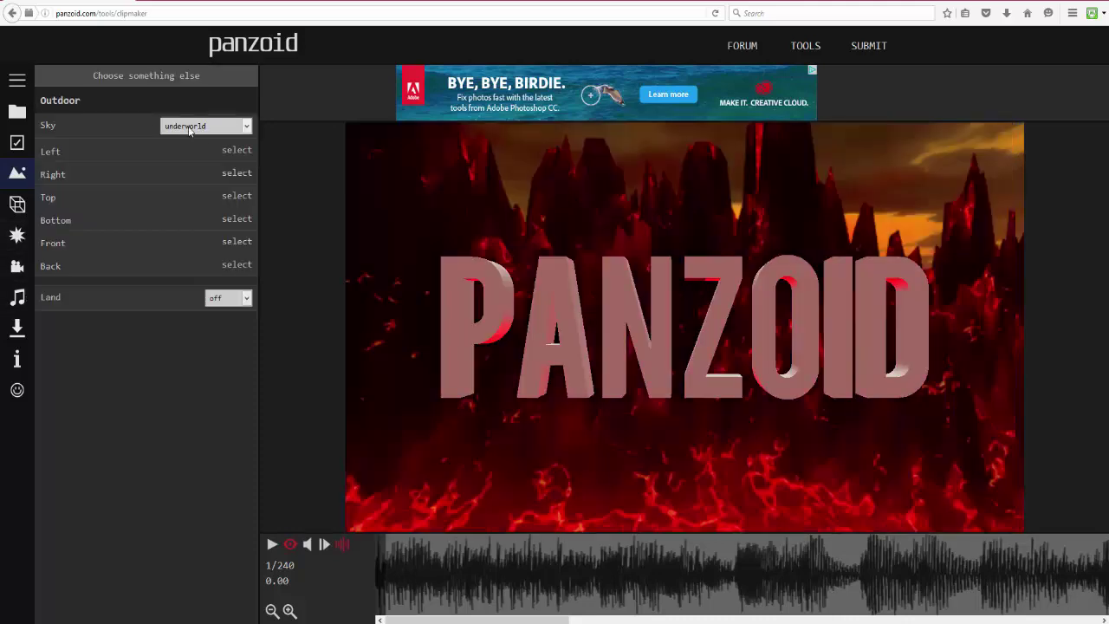
click(189, 127)
click(198, 149)
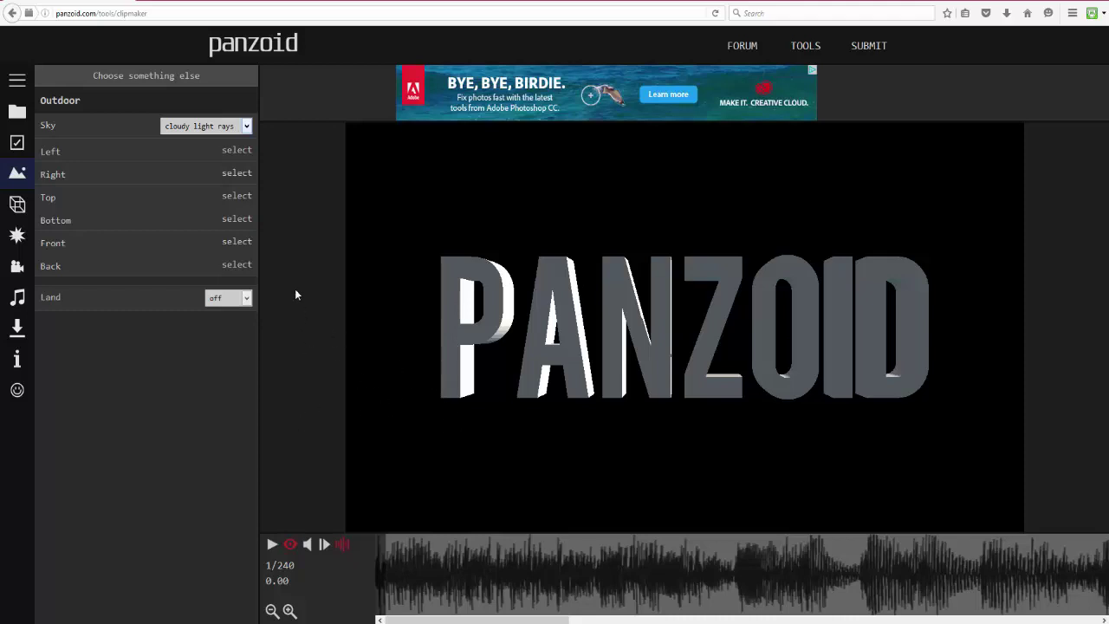
click(221, 127)
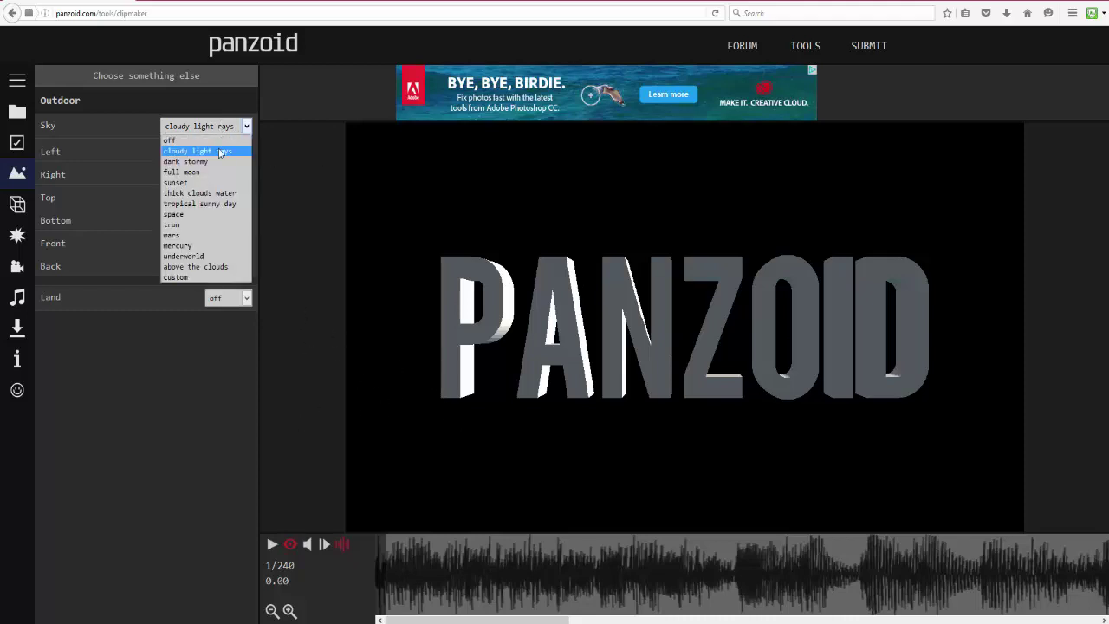
click(215, 217)
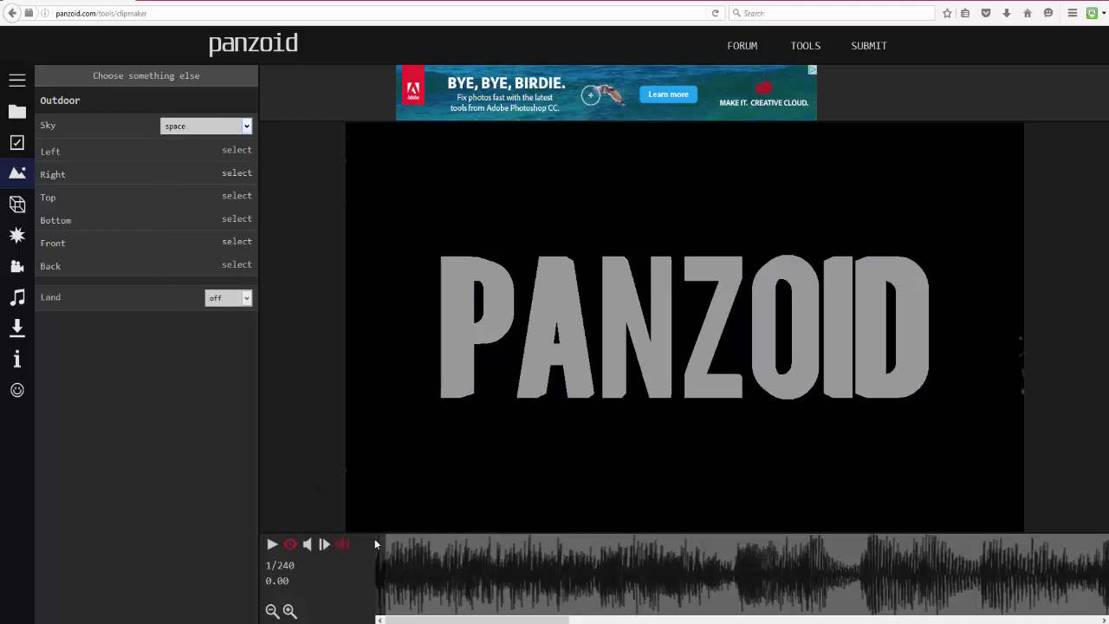
Browse the camera sequence, post effects and 3D objects settings
click(20, 267)
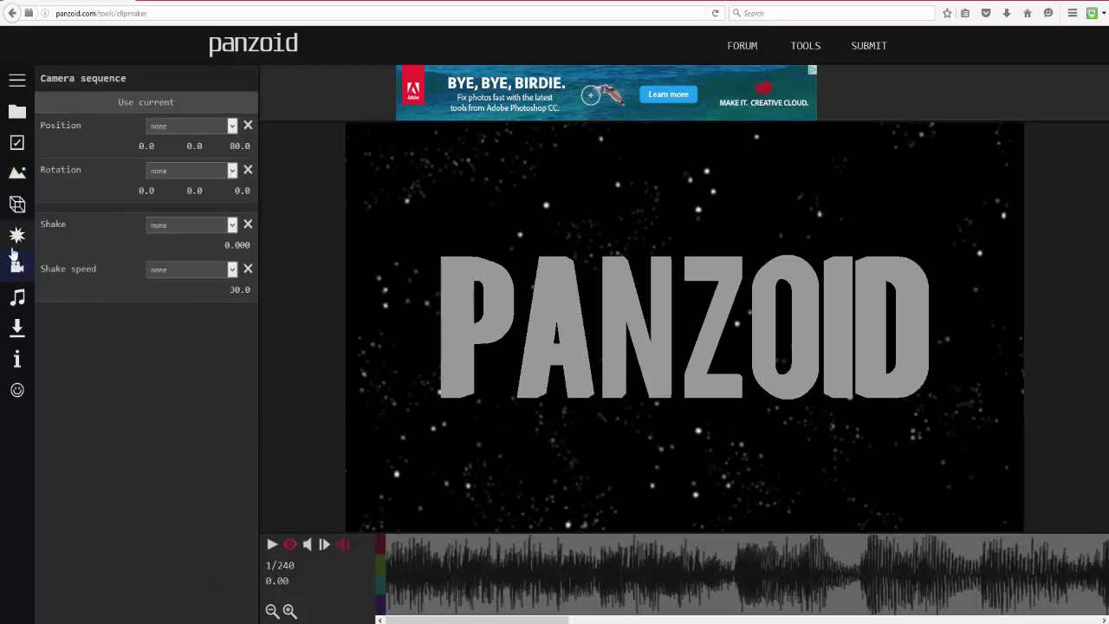
click(17, 235)
click(63, 249)
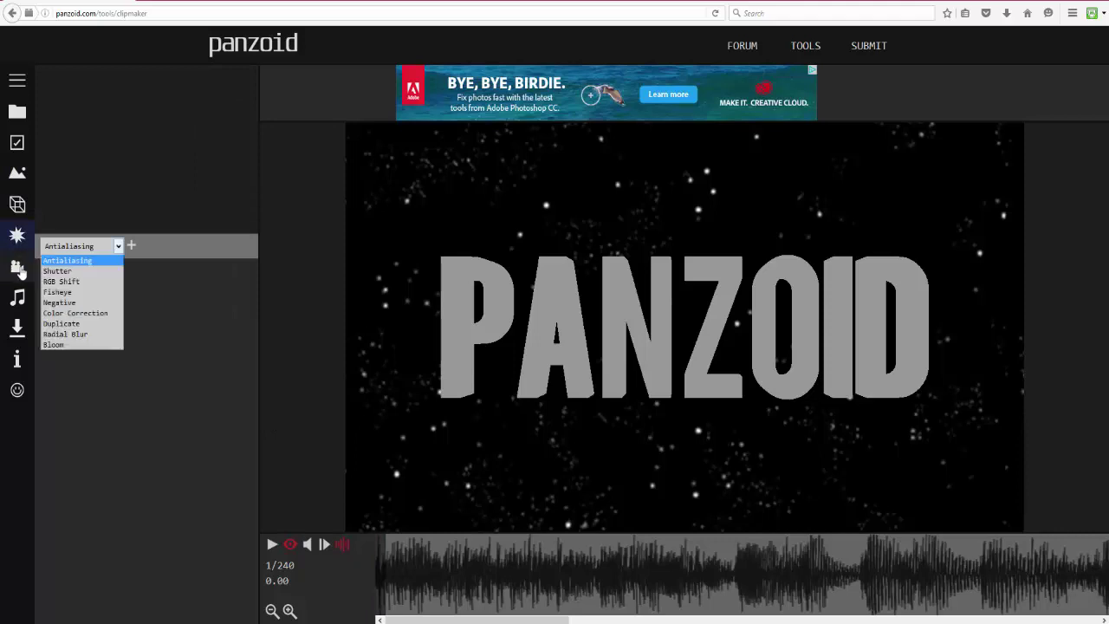
click(18, 266)
click(13, 208)
click(89, 246)
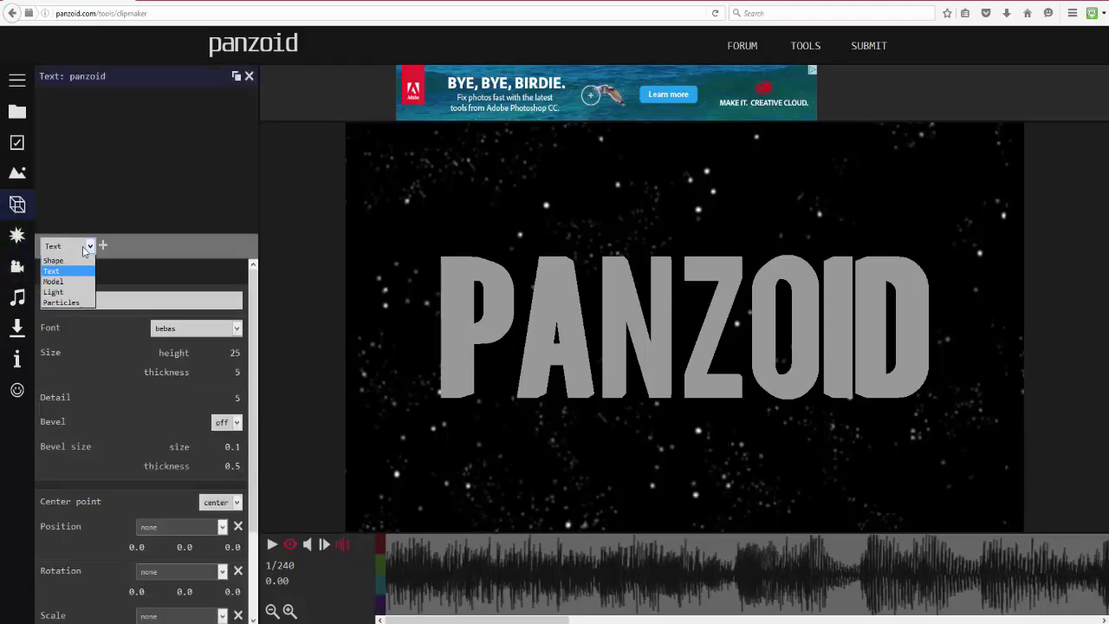
Add a Light object and push its z position forward to about 2582
click(80, 297)
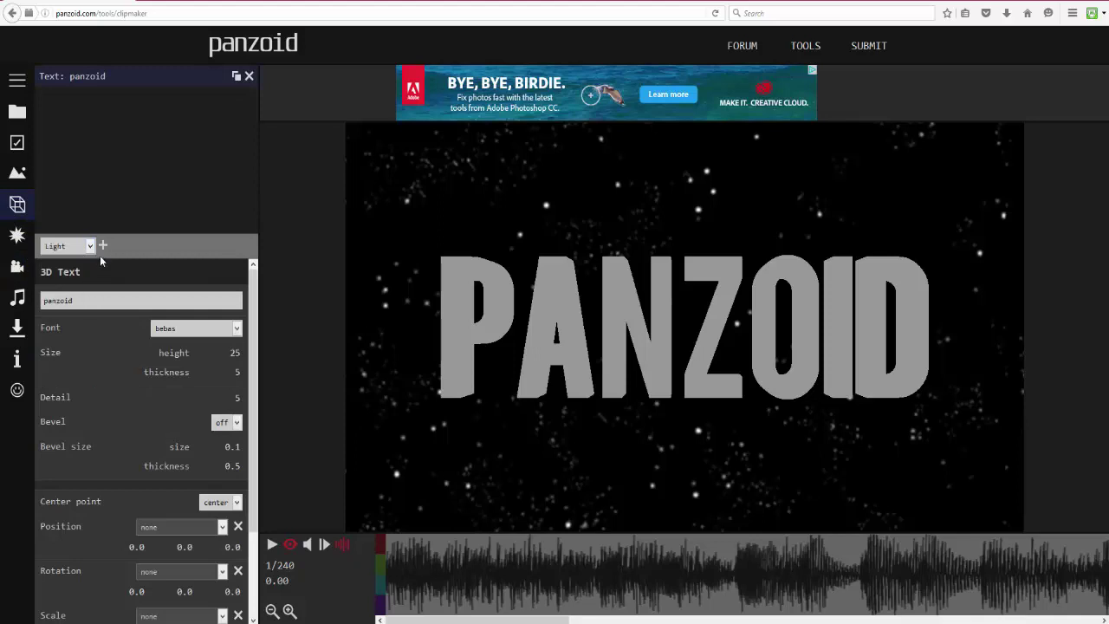
click(102, 245)
click(75, 98)
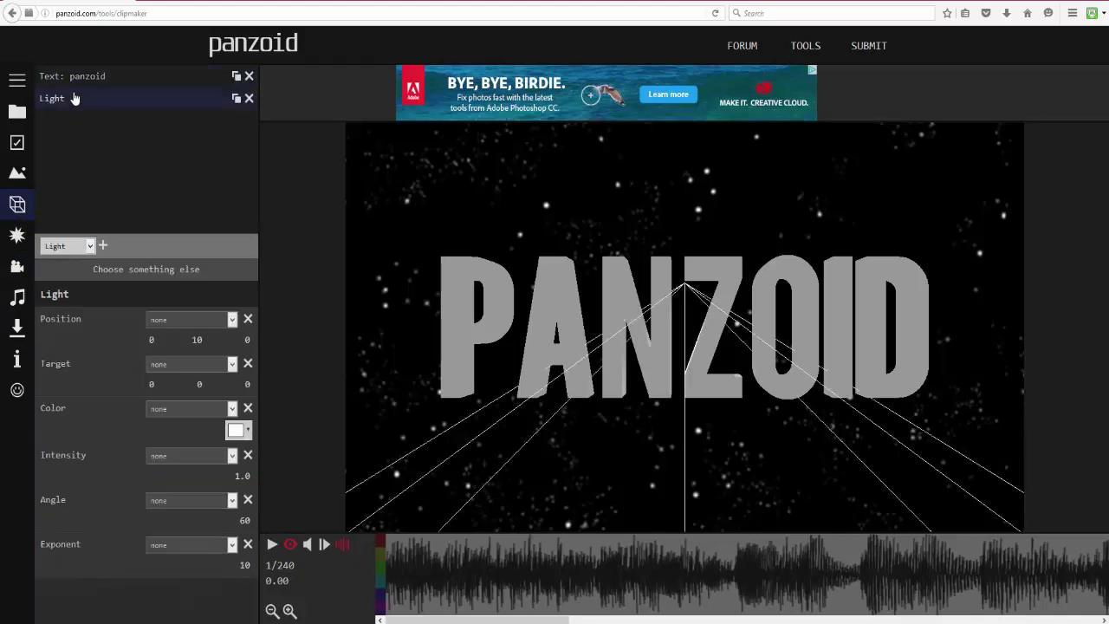
drag(240, 343, 364, 331)
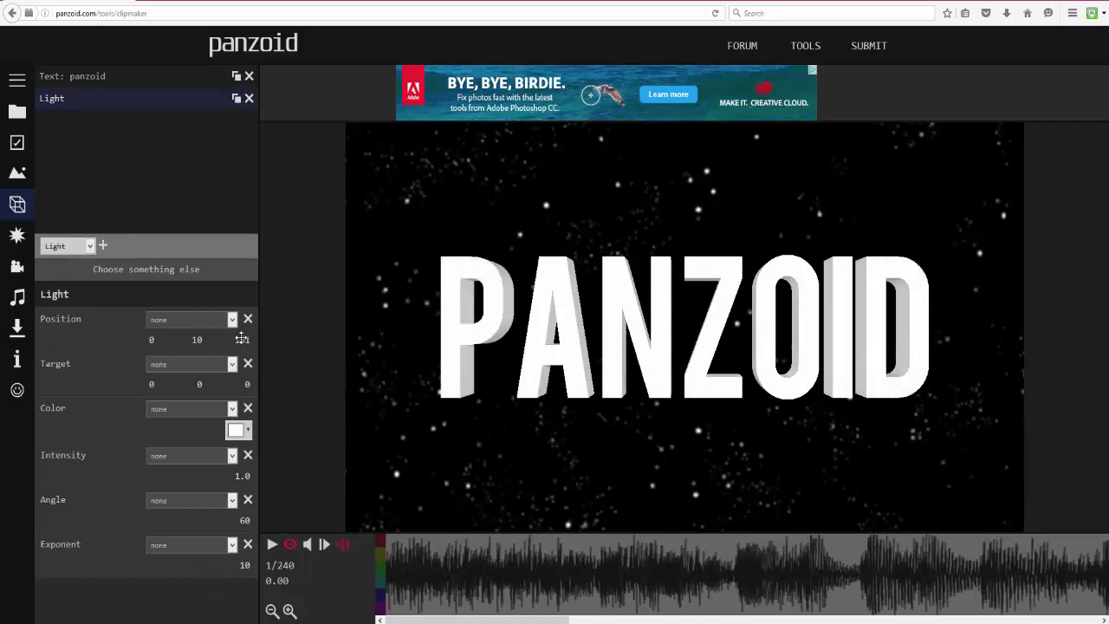
drag(242, 339, 815, 347)
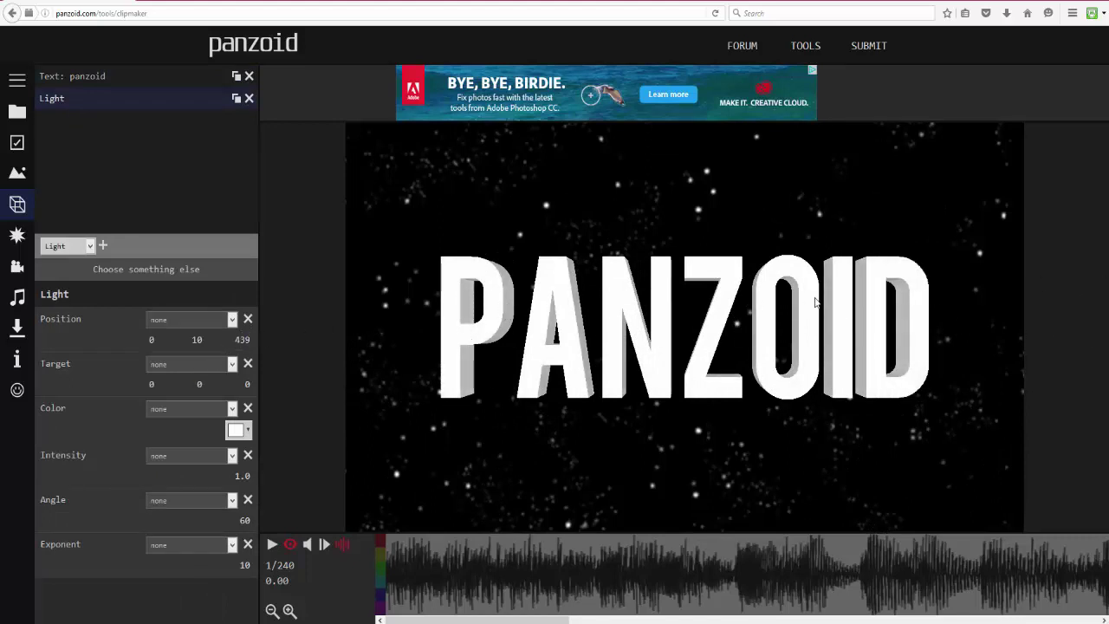
mouse_move(237, 341)
mouse_down()
mouse_move(1096, 331)
mouse_move(409, 406)
mouse_up()
mouse_move(241, 340)
mouse_down()
mouse_move(309, 404)
mouse_move(256, 364)
mouse_move(443, 396)
mouse_up()
mouse_move(235, 340)
mouse_down()
mouse_move(376, 324)
mouse_move(304, 379)
mouse_move(236, 340)
mouse_move(904, 376)
mouse_move(858, 381)
mouse_up()
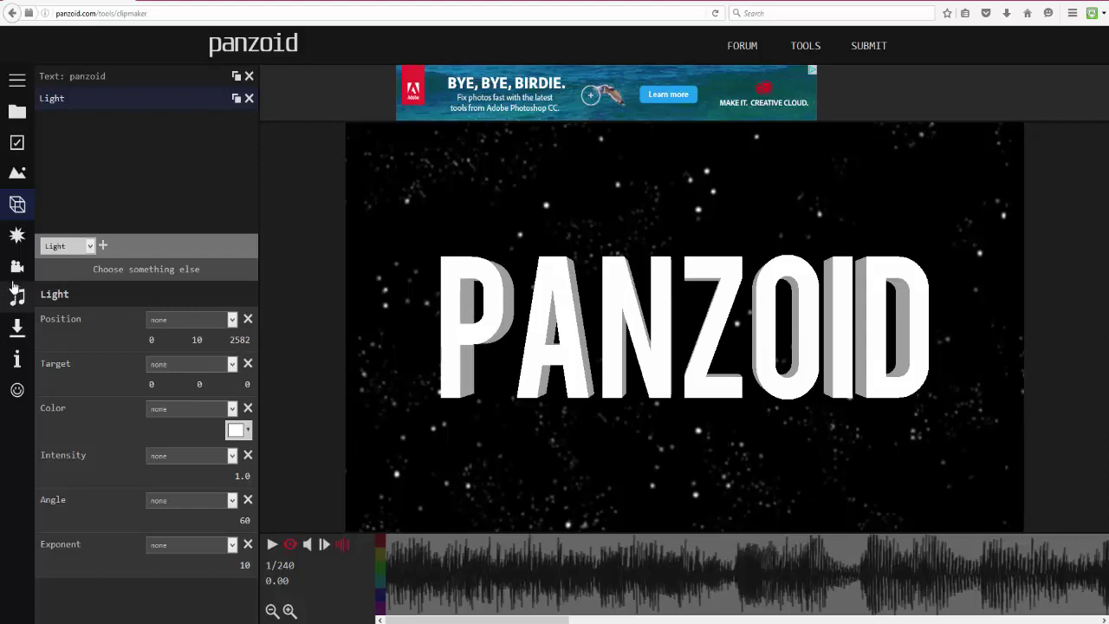
Change the 3D text to NAME and try the magic school one and minecraftory fonts
click(86, 76)
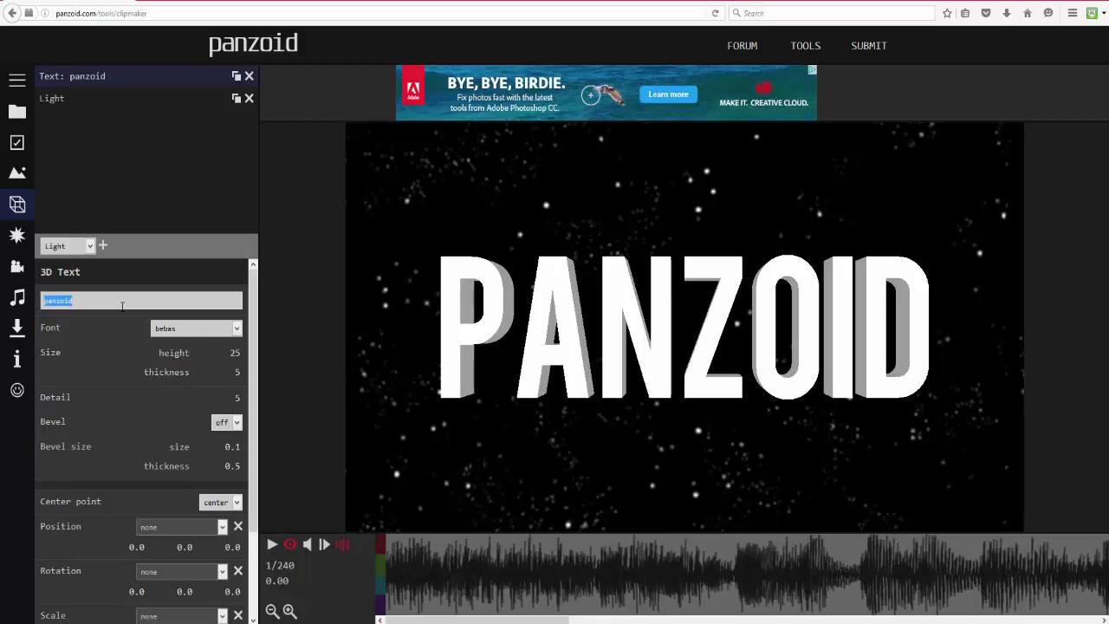
text(NAME)
click(290, 265)
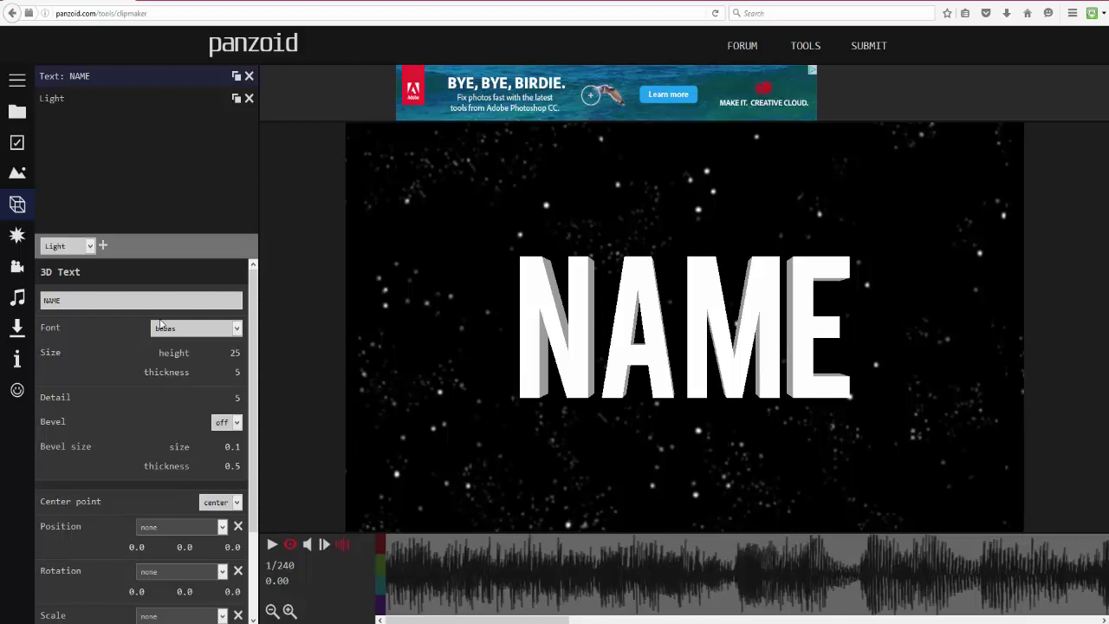
click(207, 330)
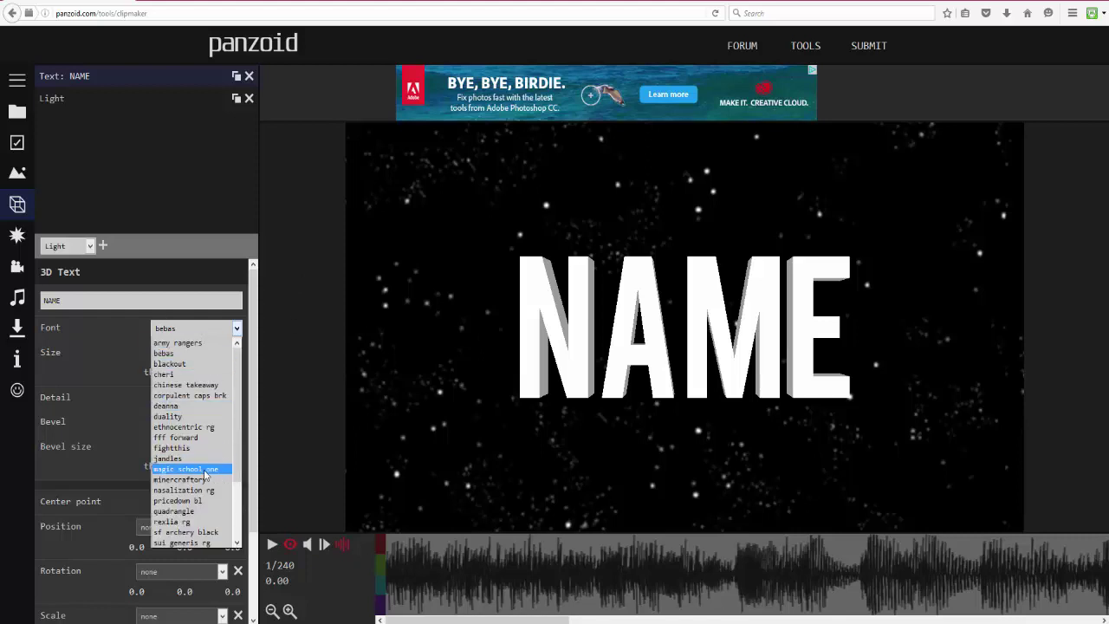
click(208, 462)
click(213, 331)
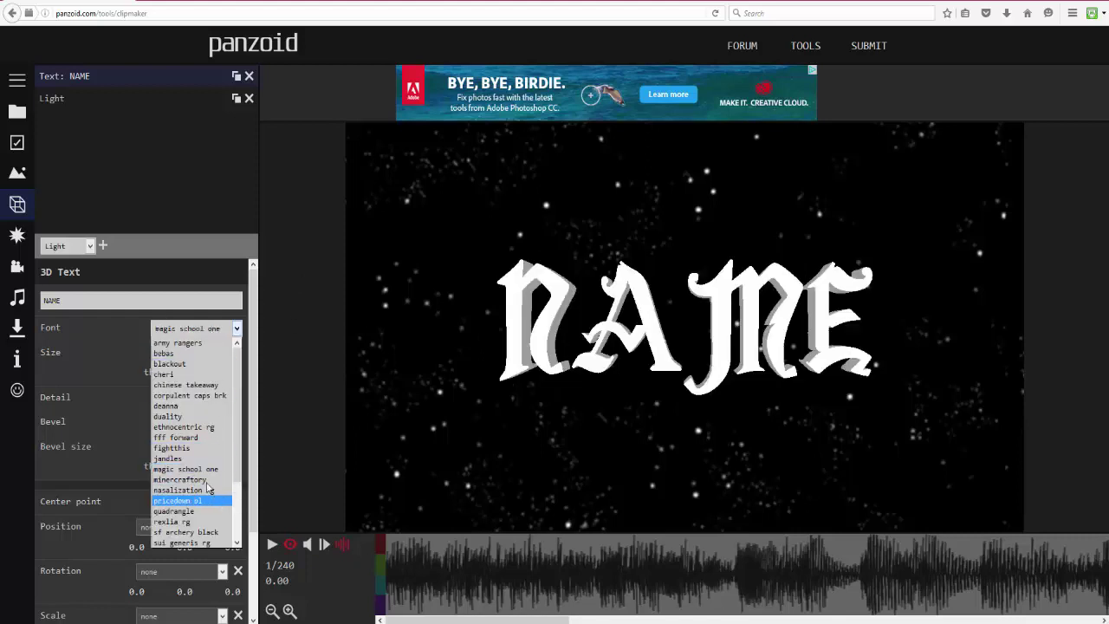
click(207, 480)
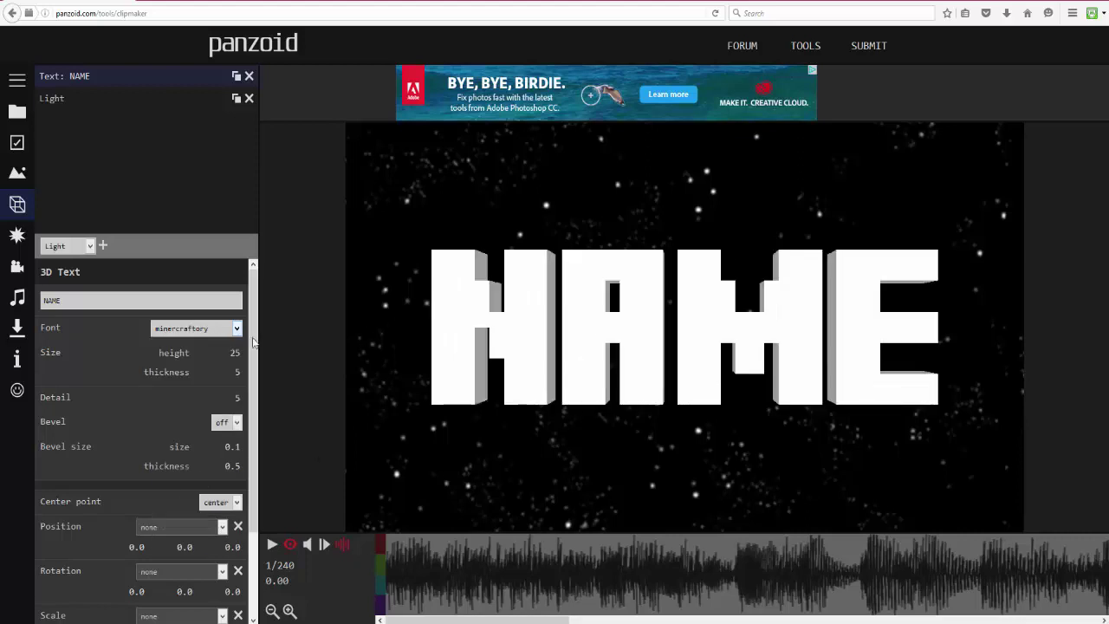
Set the font to fightthis and raise the text height to 46
click(221, 330)
scroll(206, 459, down, 2)
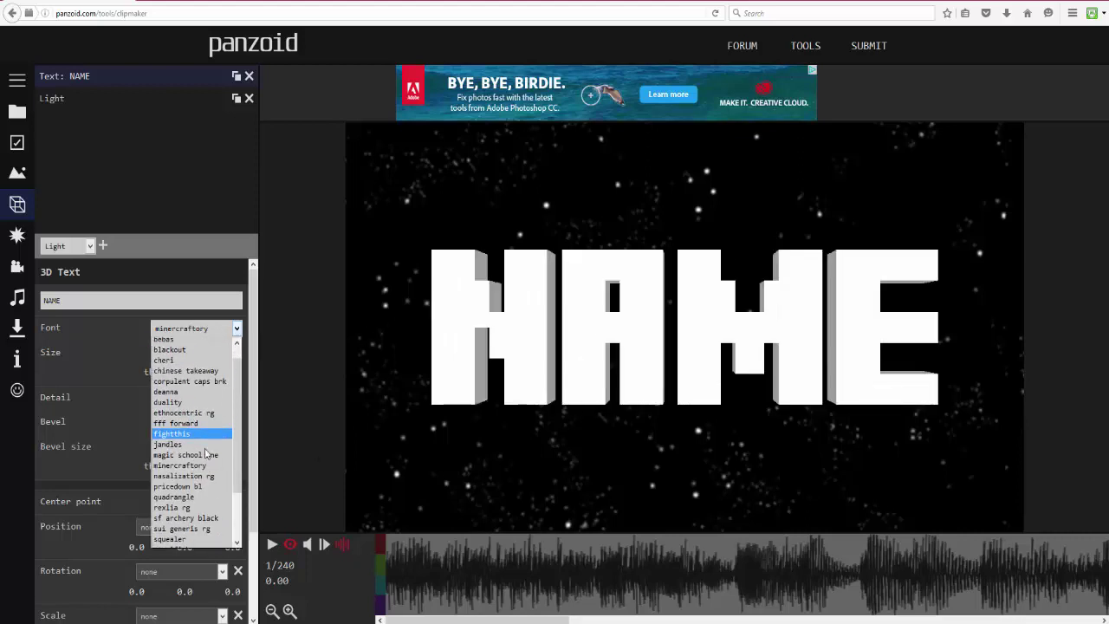
scroll(206, 470, down, 1)
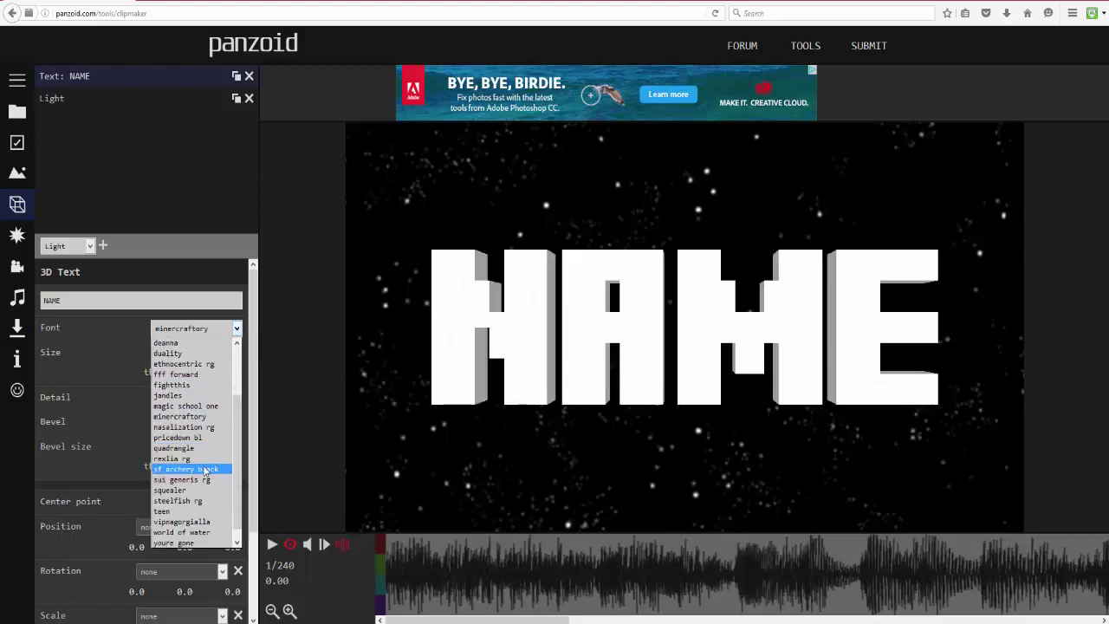
click(192, 385)
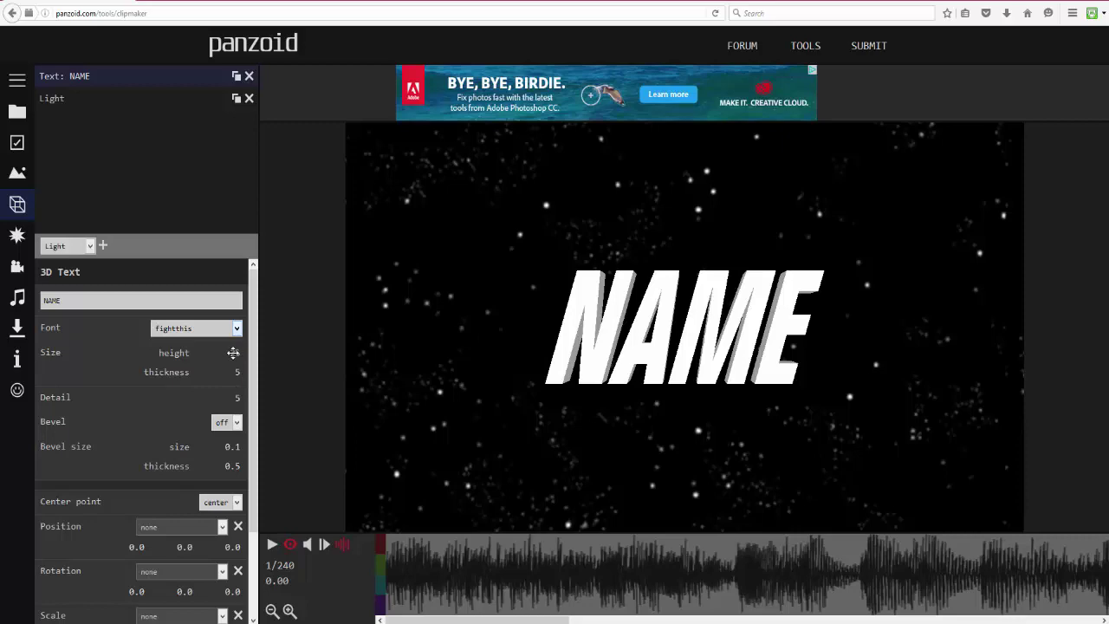
drag(232, 353, 384, 389)
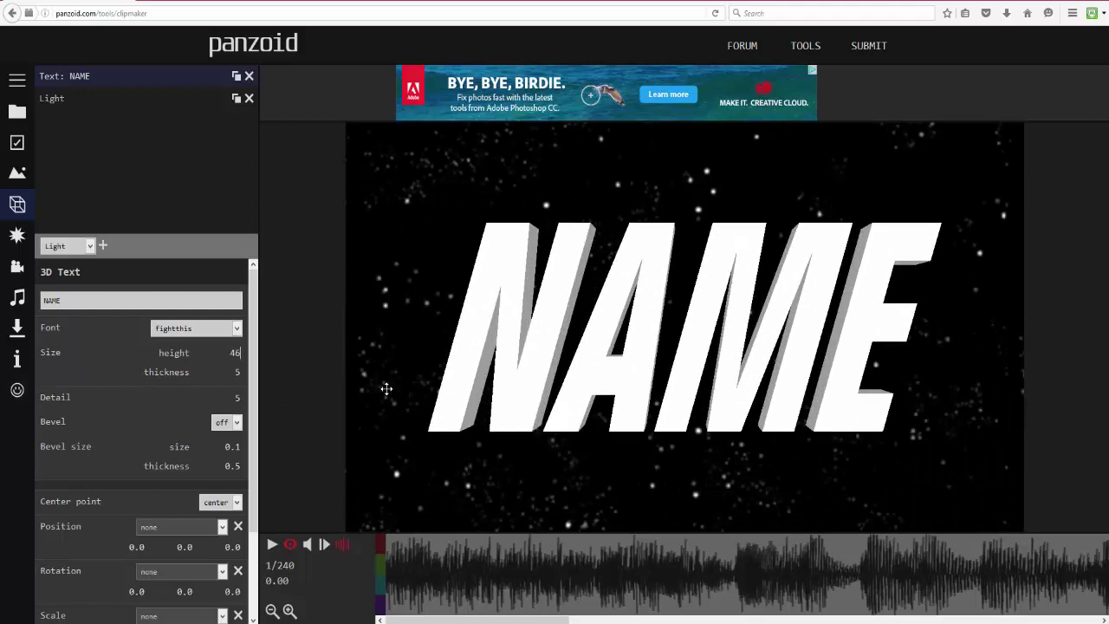
Duplicate the NAME text layer, turn bevel on for the copy, and colour it bright green
click(236, 76)
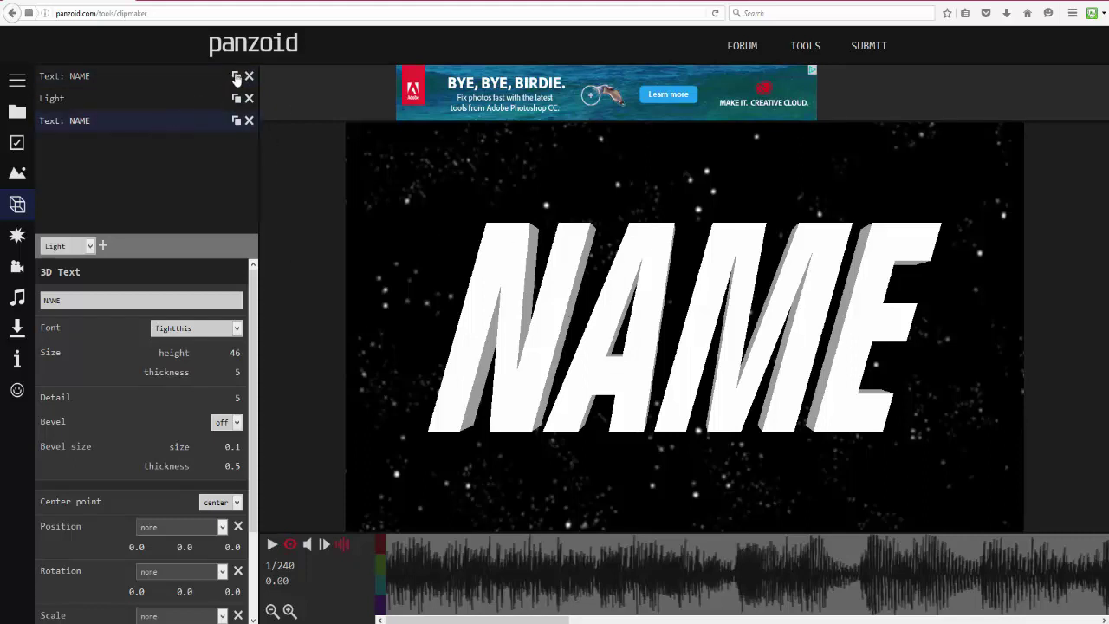
click(226, 424)
click(228, 446)
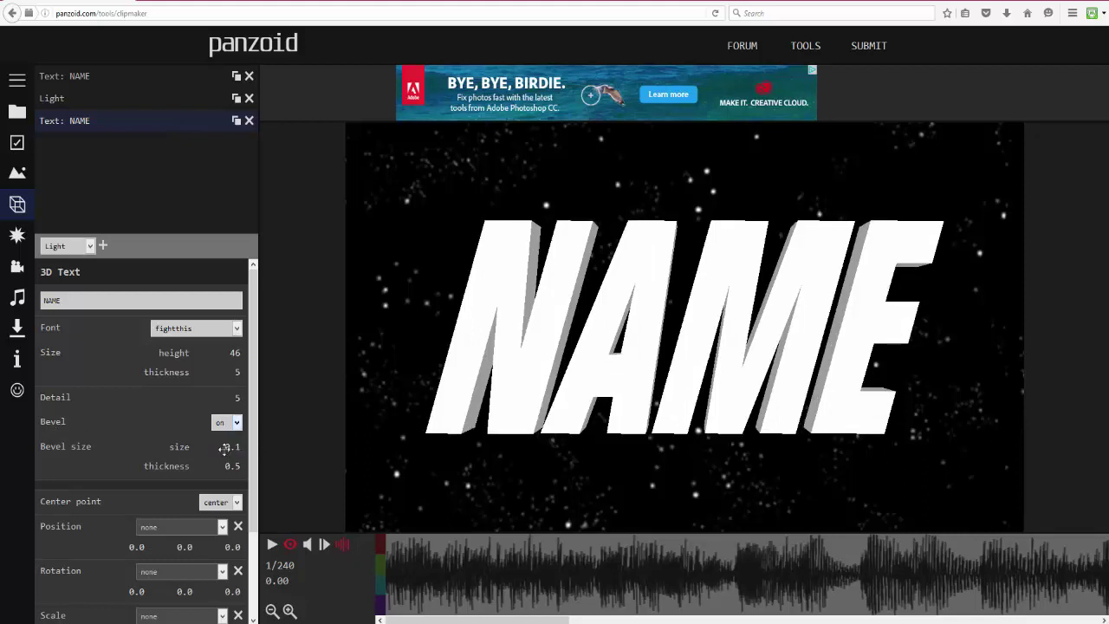
scroll(226, 516, down, 2)
click(227, 612)
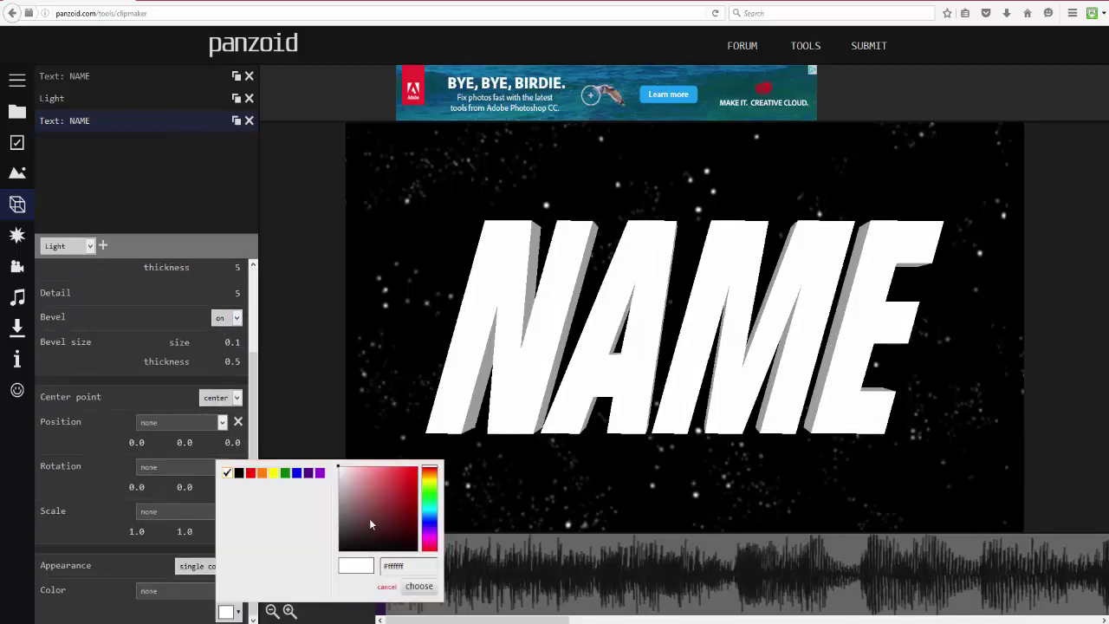
click(249, 472)
mouse_move(429, 513)
mouse_down()
mouse_move(433, 520)
mouse_move(435, 501)
mouse_up()
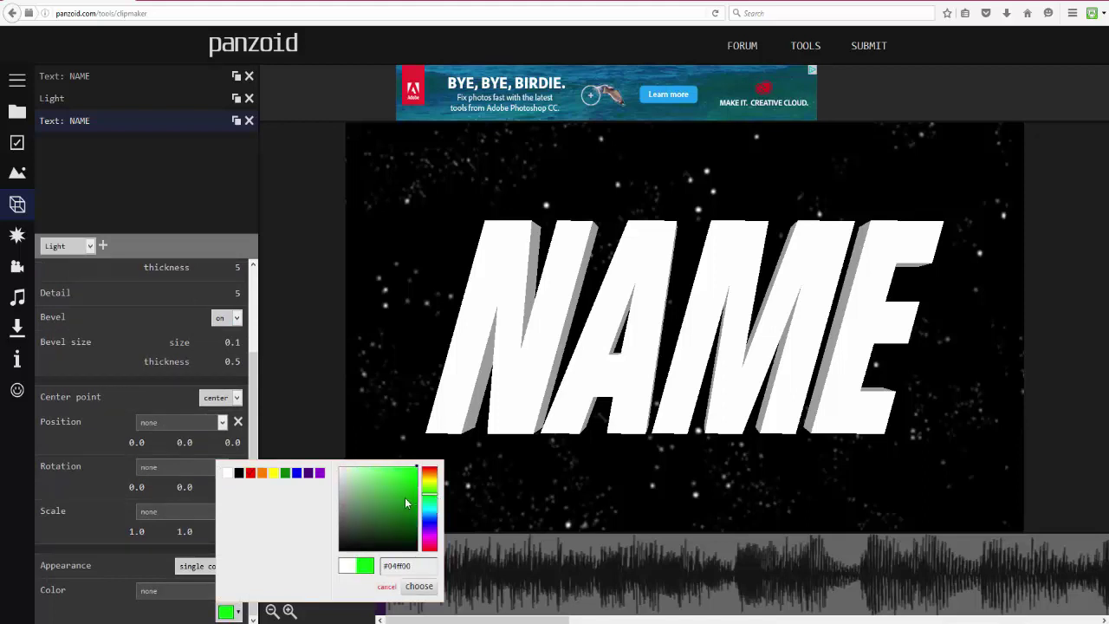
click(419, 586)
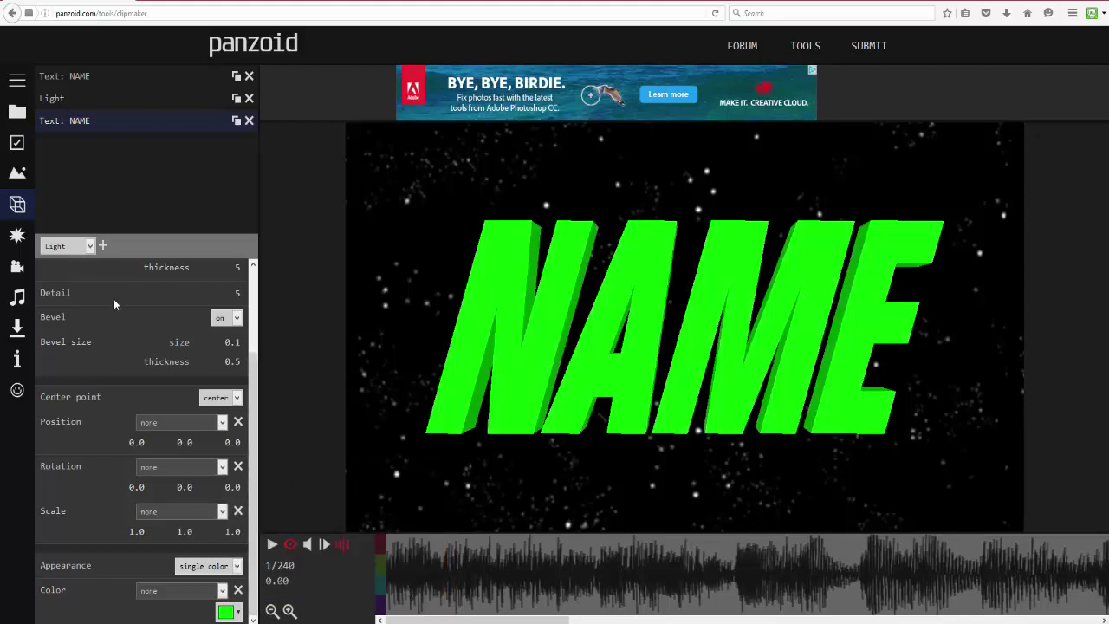
click(118, 78)
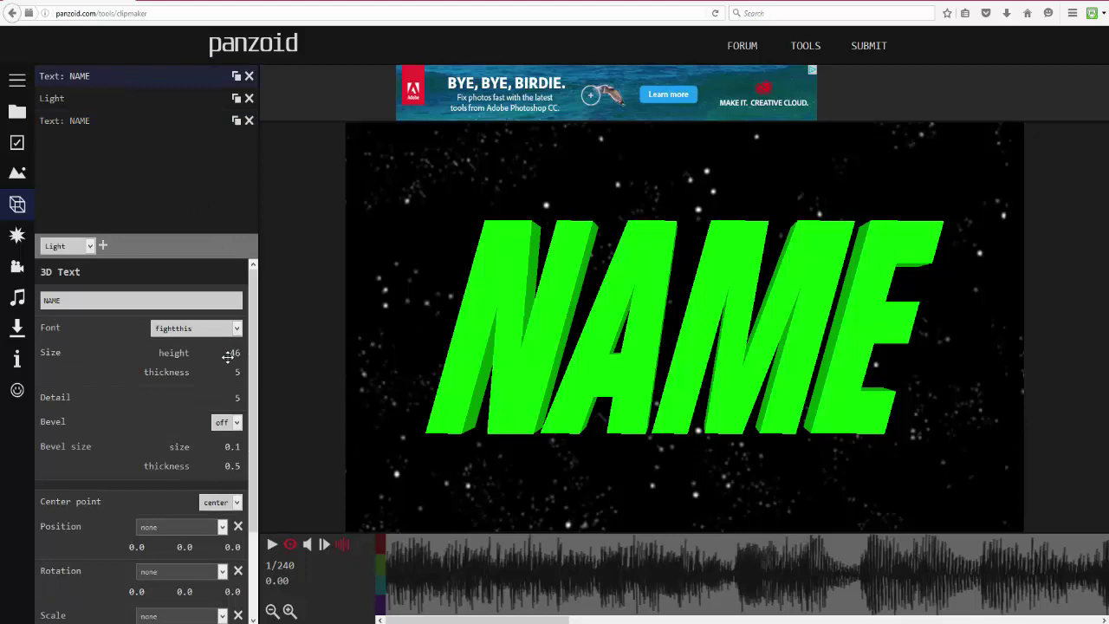
Give the white text thickness 20, and the green copy thickness 19 with bevel size 0.4, thickness 1.0
drag(237, 353, 317, 370)
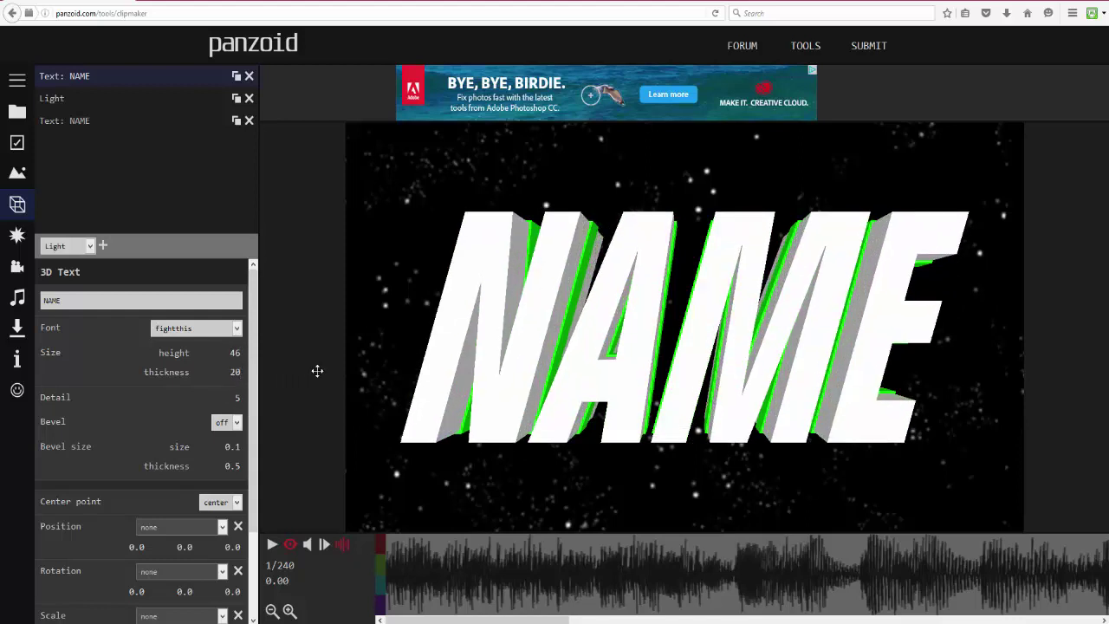
click(104, 128)
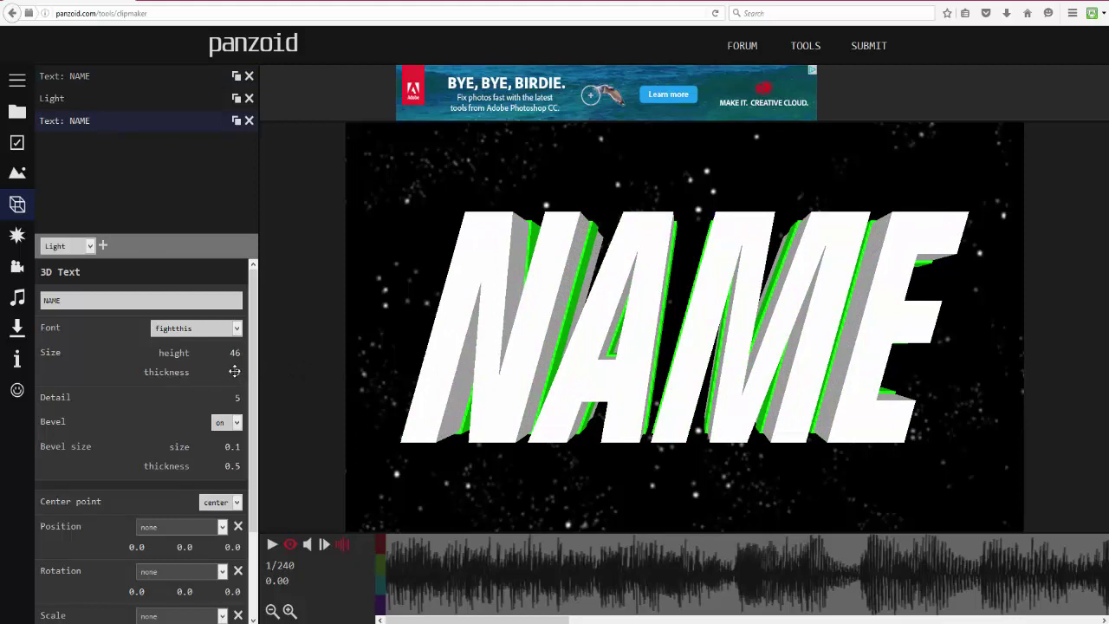
drag(235, 372, 320, 376)
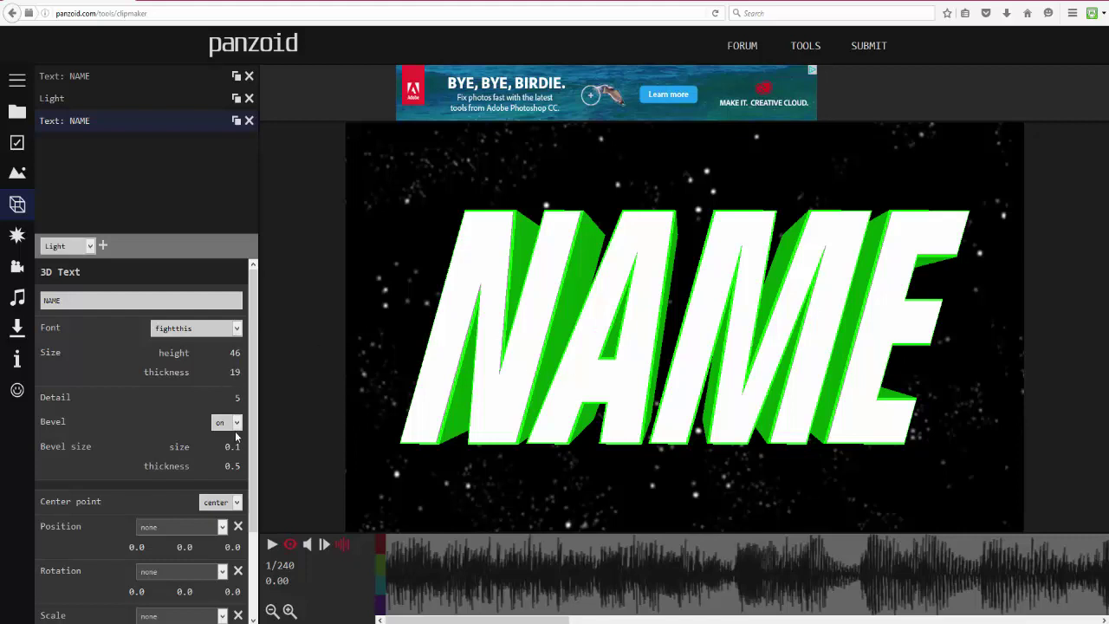
drag(232, 465, 246, 446)
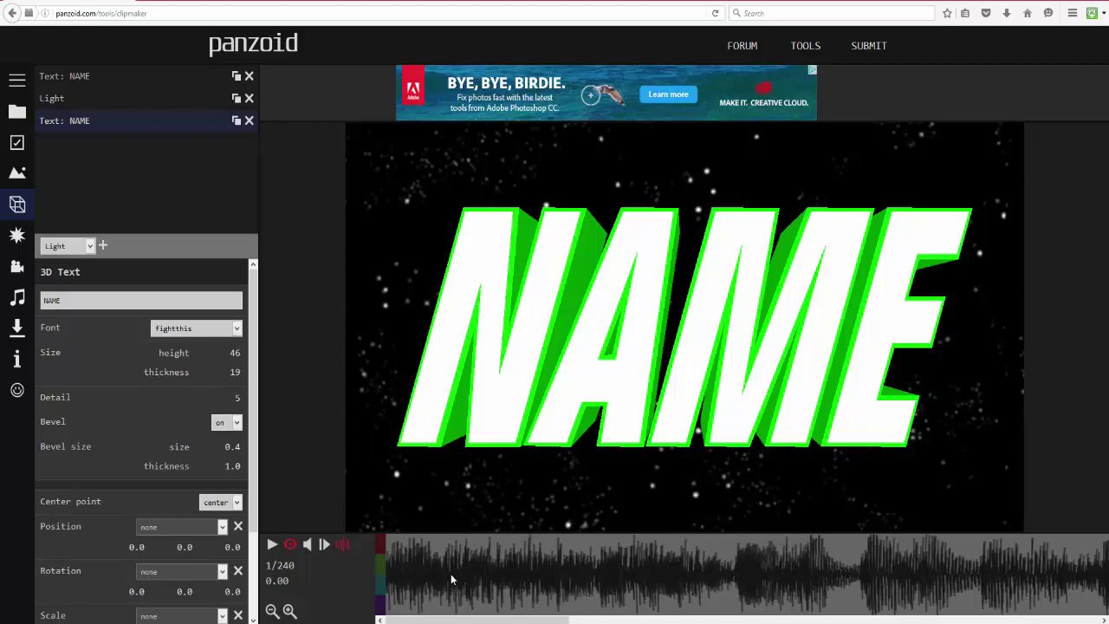
With render preview off, store a side-on view of the text as the camera's start, then preview
click(17, 267)
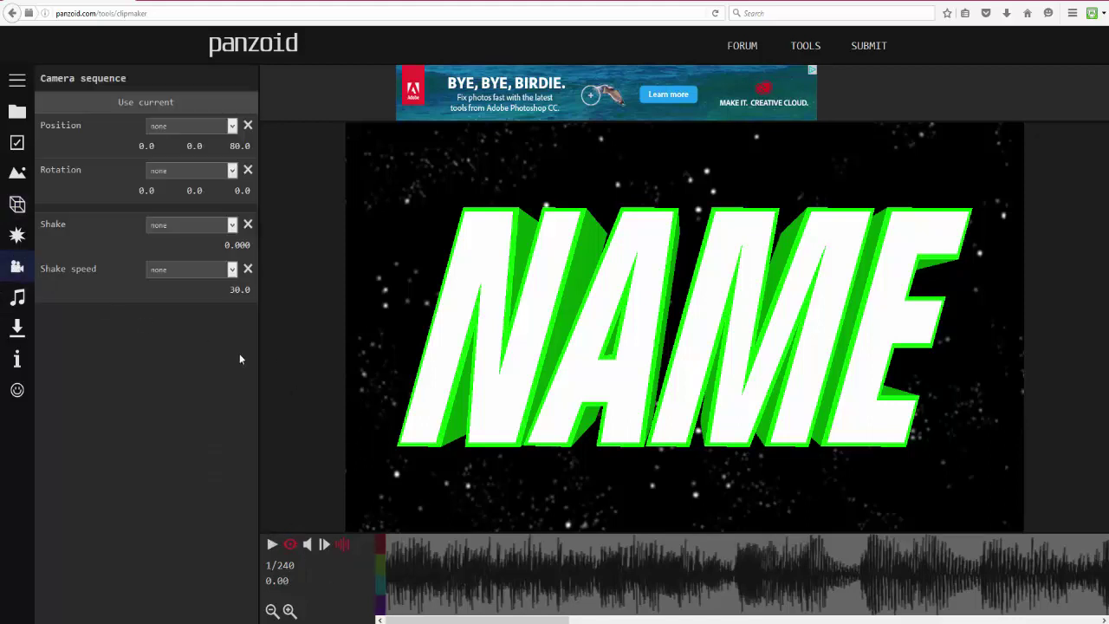
click(290, 544)
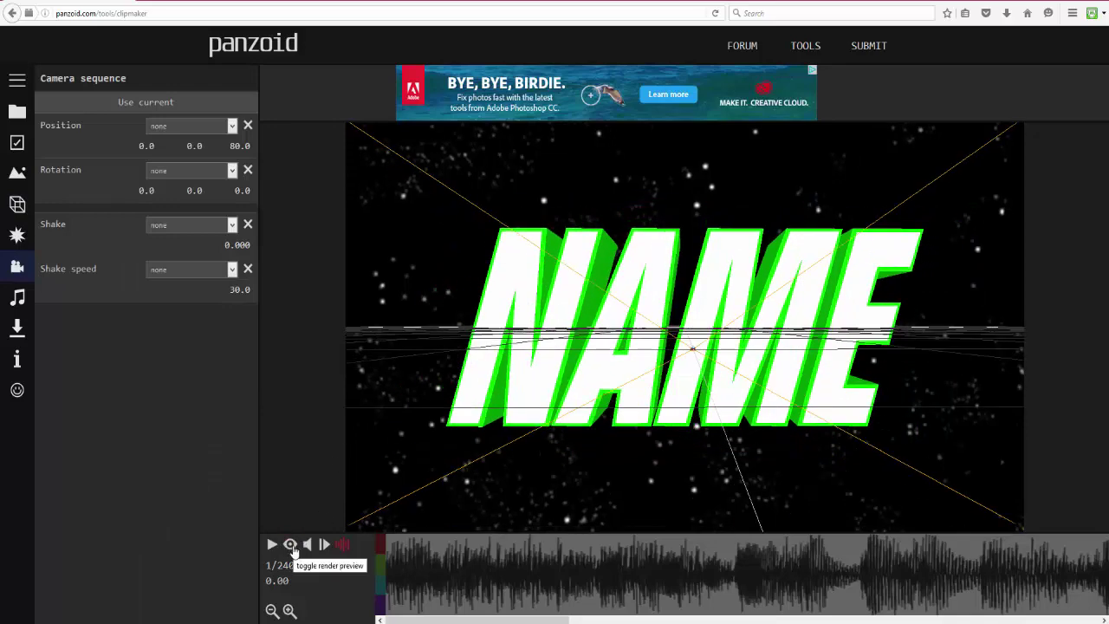
drag(364, 502, 707, 442)
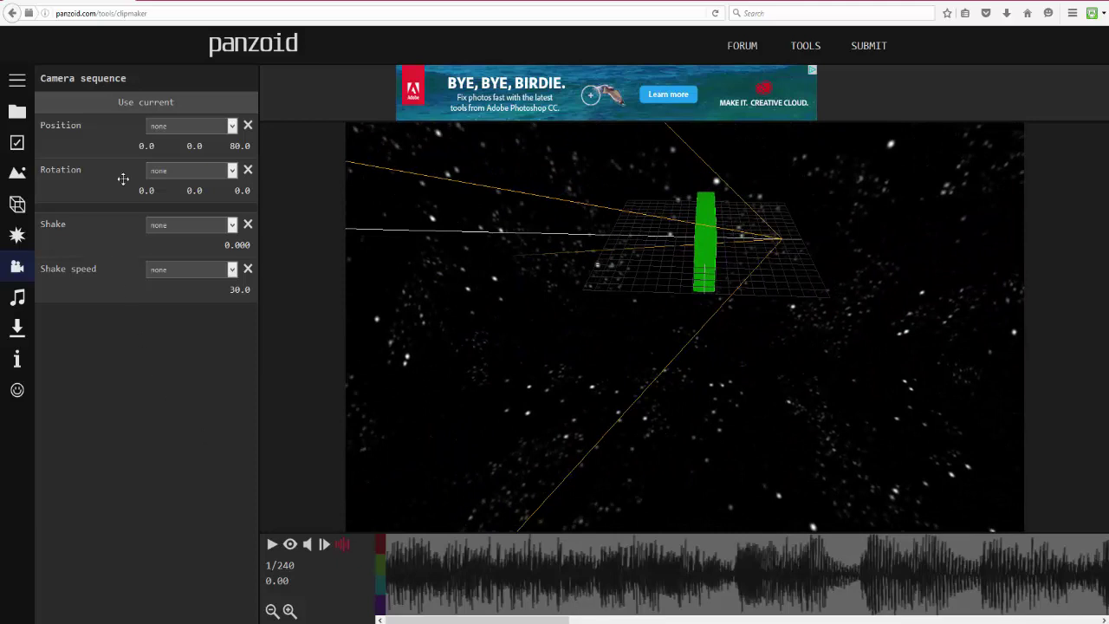
click(159, 105)
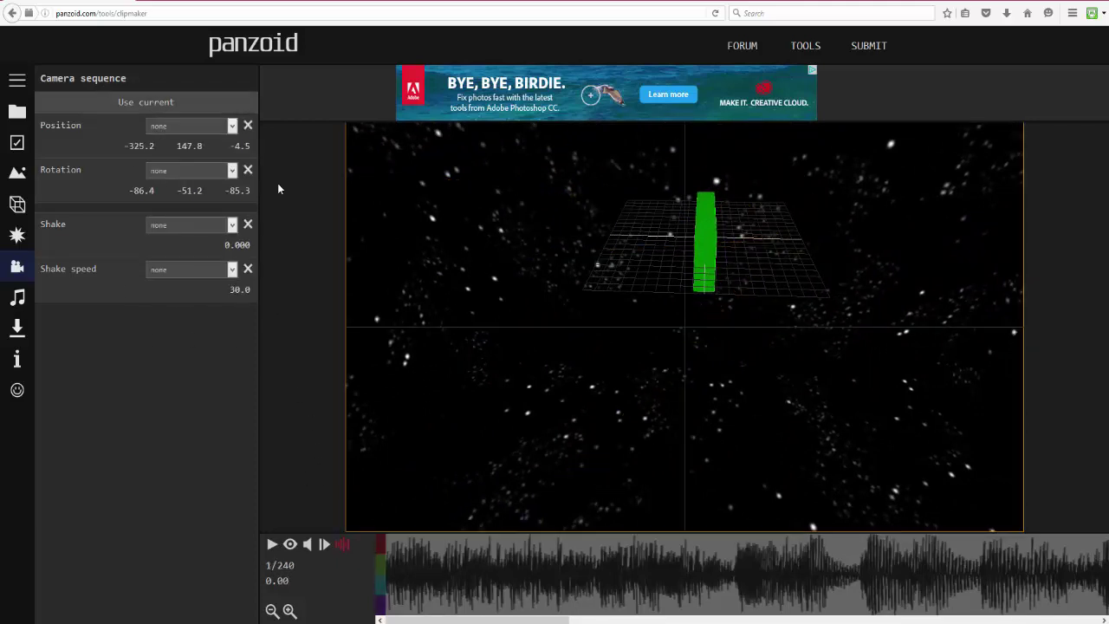
click(271, 545)
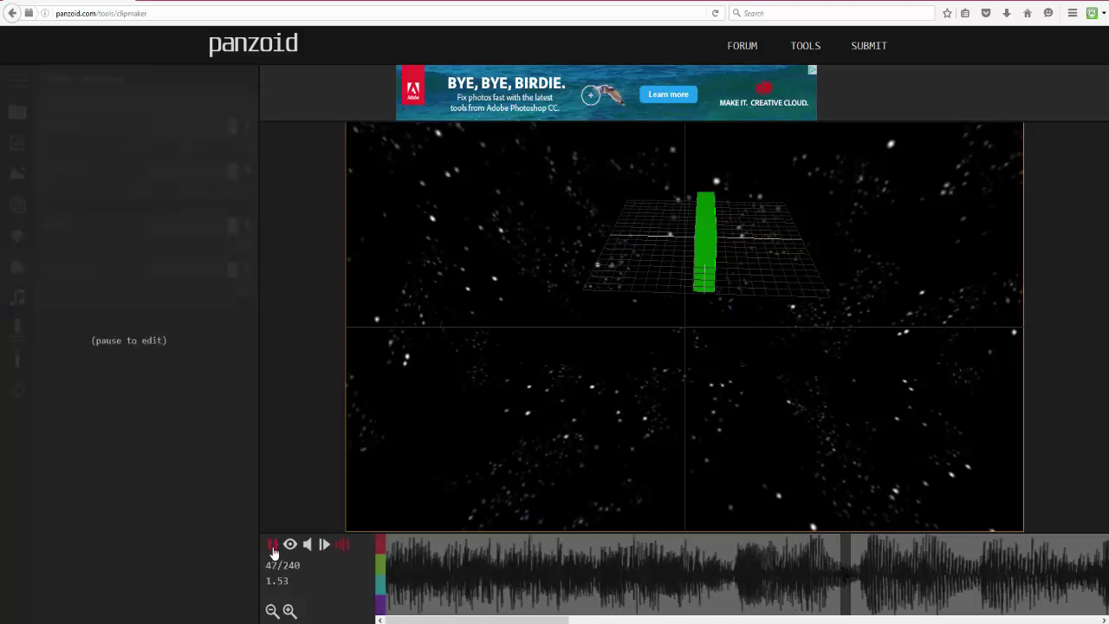
click(273, 550)
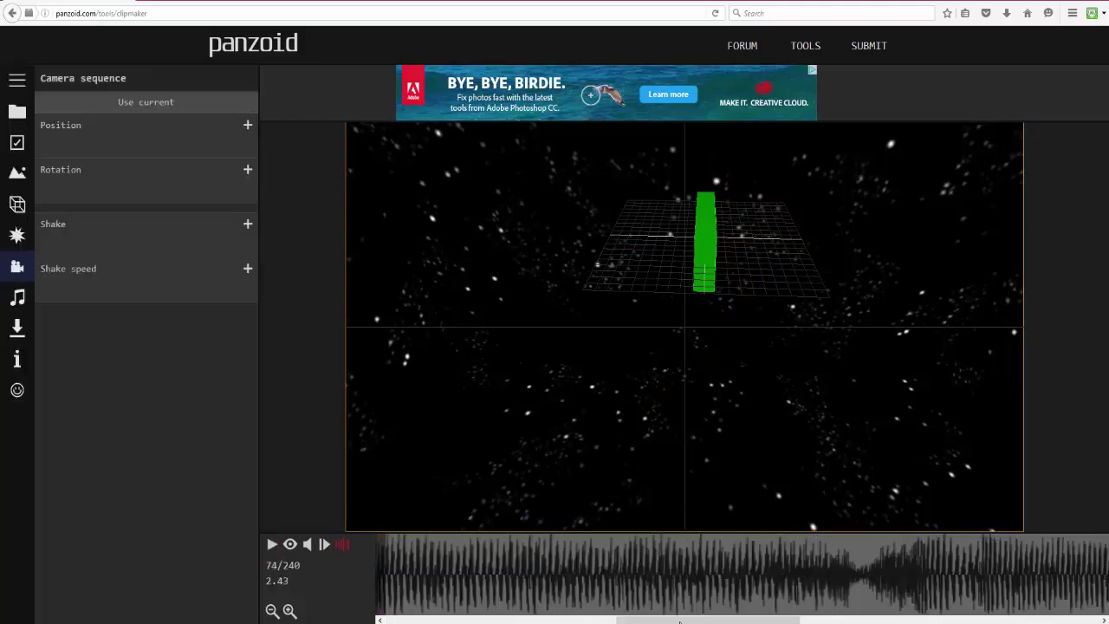
At frame 60, orbit toward the NAME text and record that view as a camera keyframe
drag(680, 622, 570, 621)
click(570, 591)
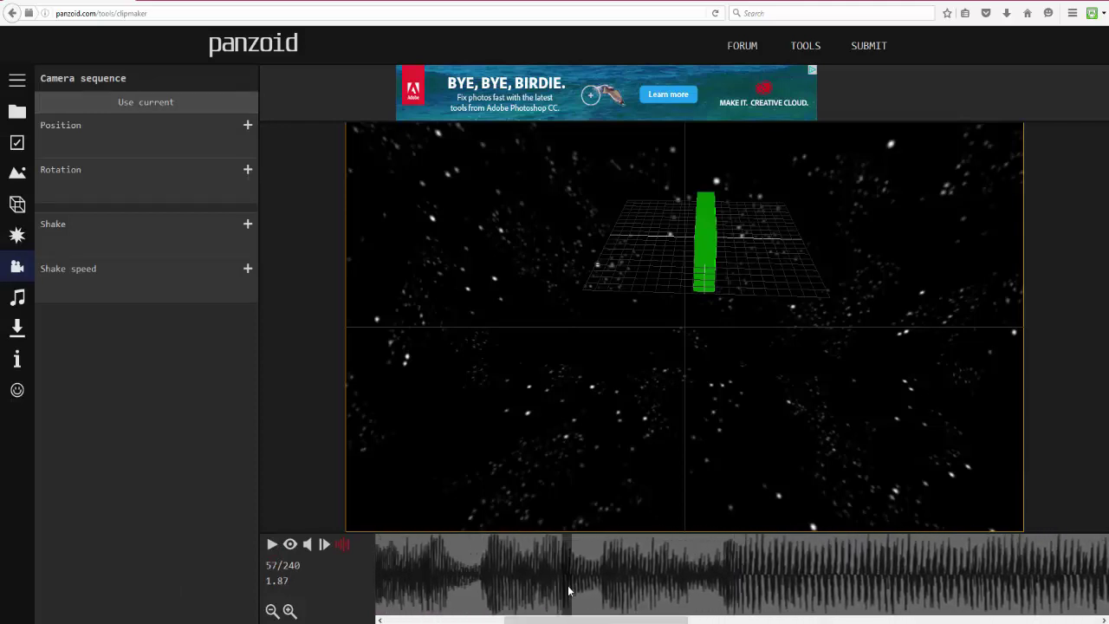
click(608, 588)
mouse_move(607, 588)
mouse_down()
mouse_move(570, 587)
mouse_move(601, 587)
mouse_up()
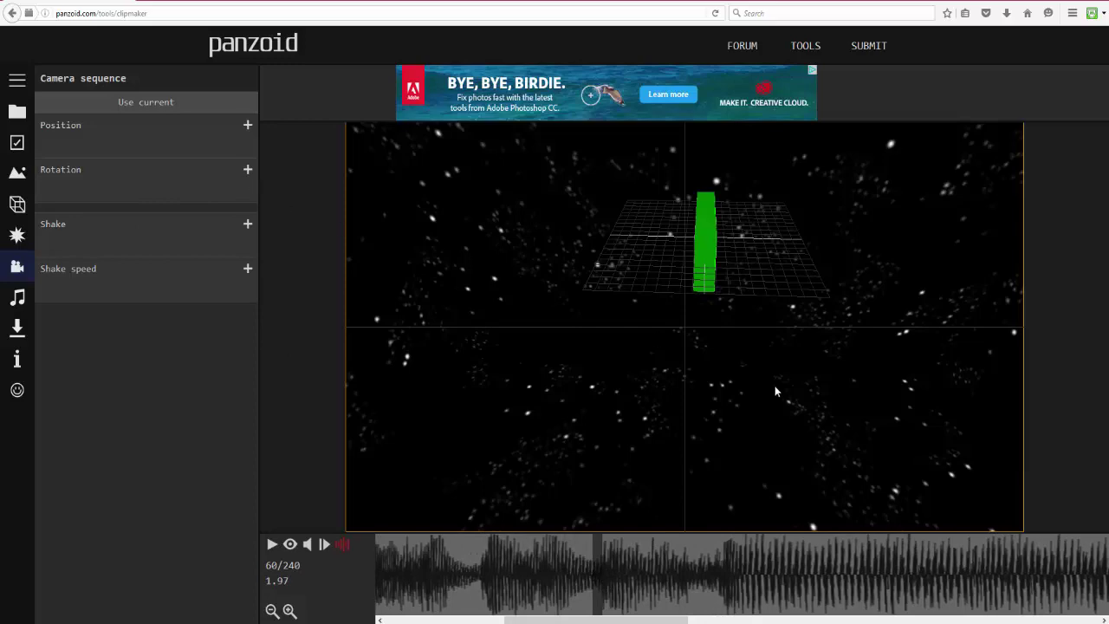
drag(828, 371, 733, 426)
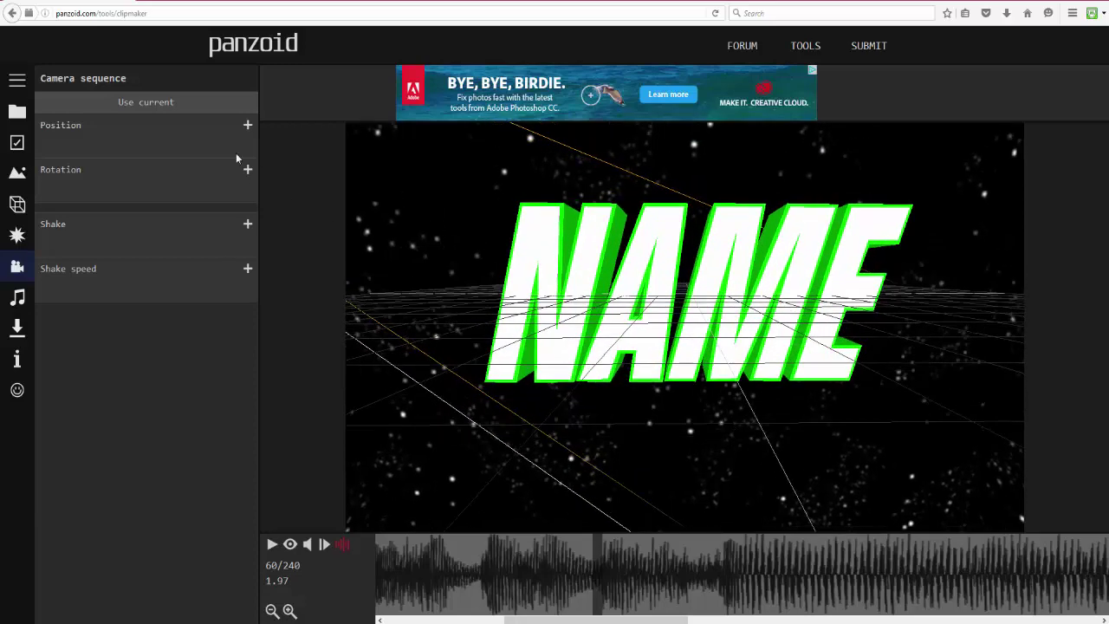
click(215, 106)
Turn render preview back on, replay the camera swing from the start, then open a new browser tab
click(293, 547)
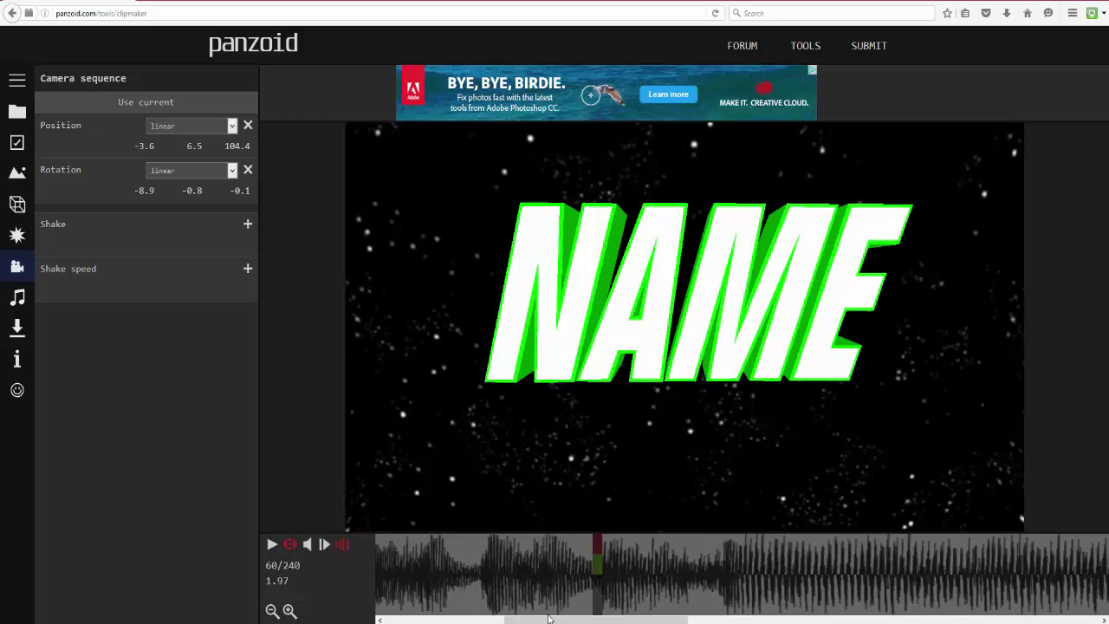
click(306, 546)
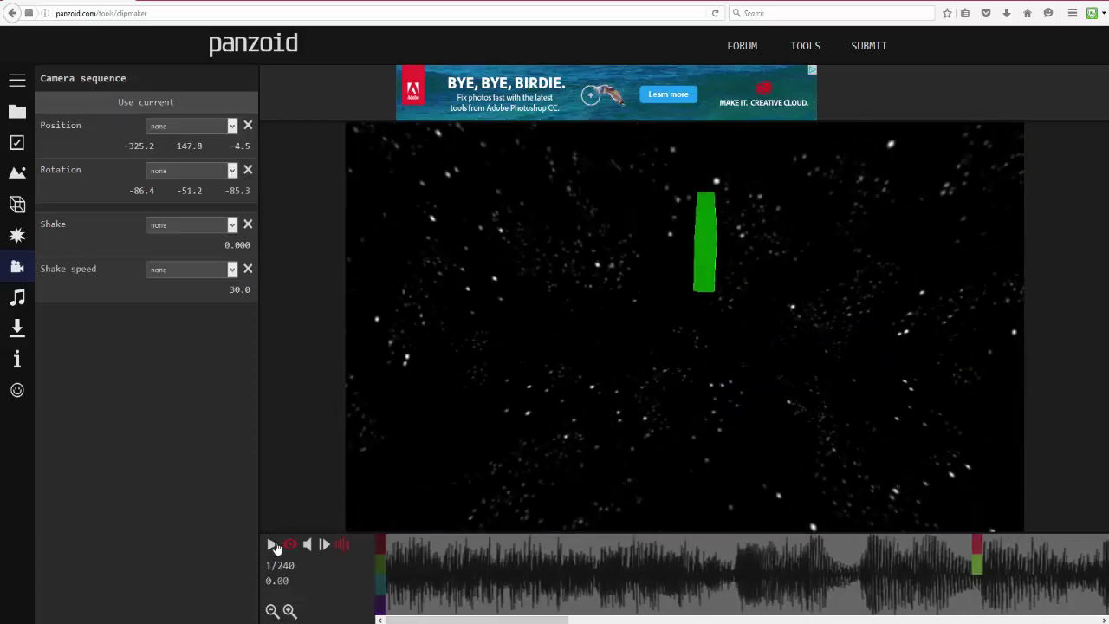
click(271, 544)
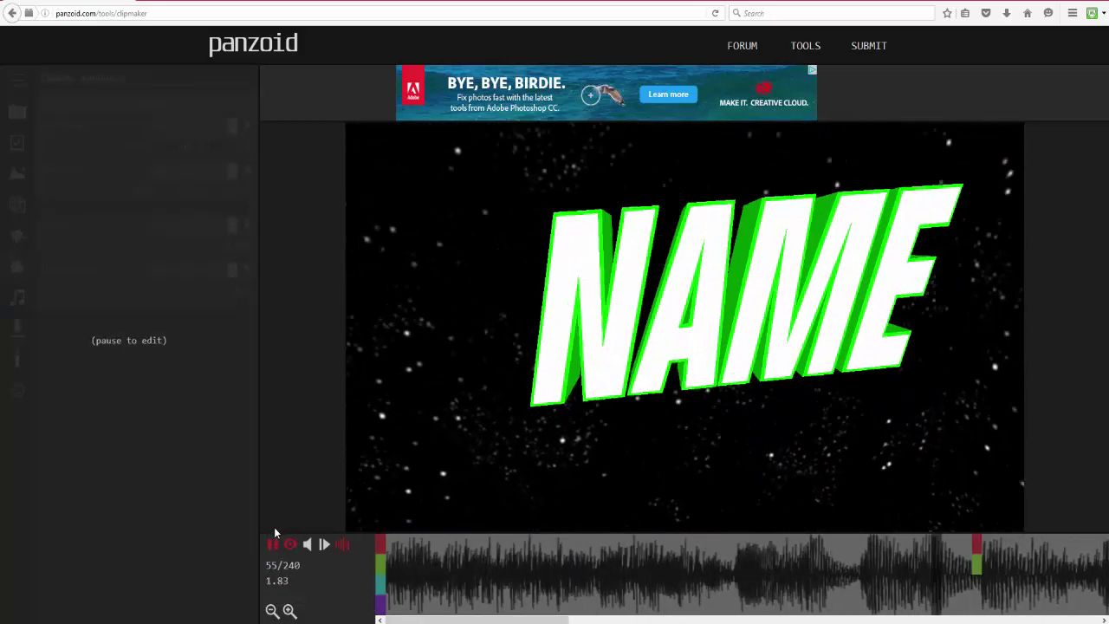
click(271, 545)
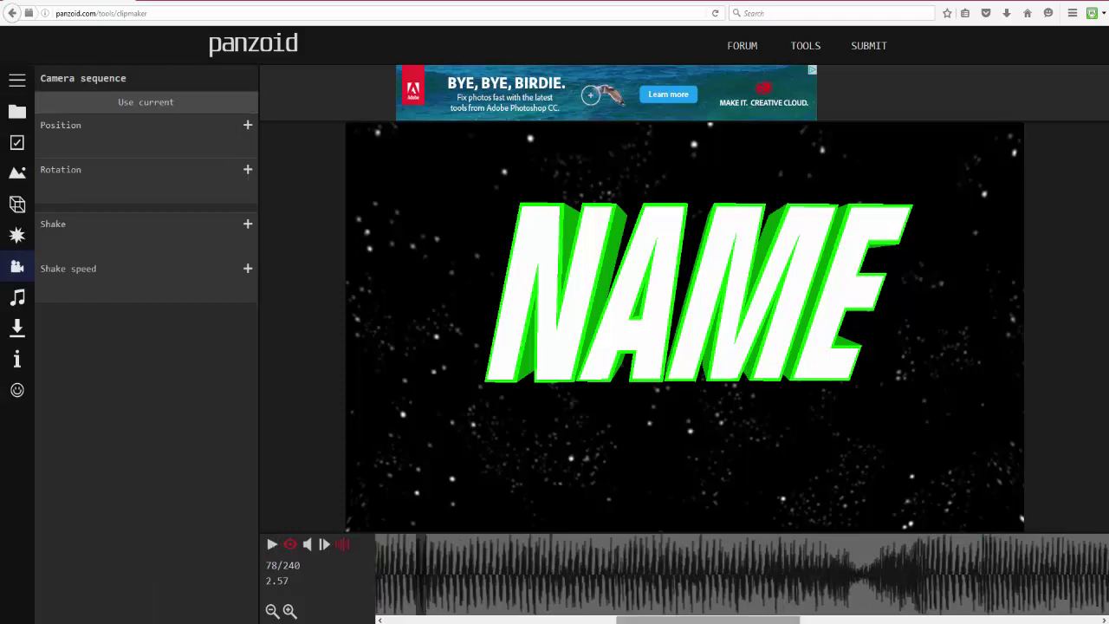
drag(637, 618, 452, 611)
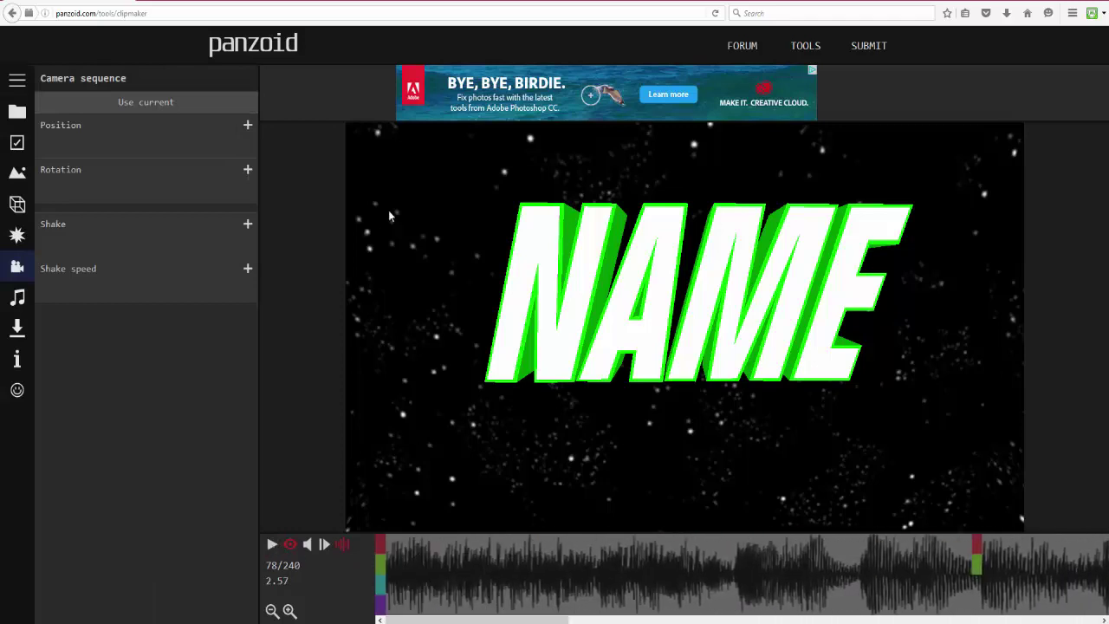
key(ctrl+t)
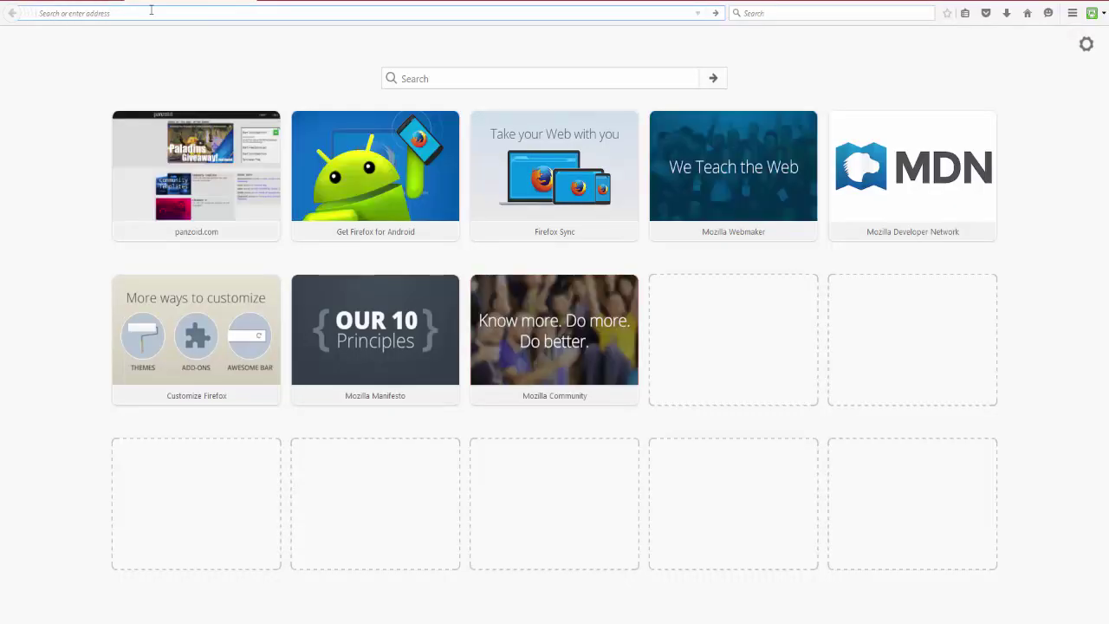
Open Clipmaker 2 from panzoid in the new tab, preview the purple template, then return to NAME
text(panzoid.com)
key(Return)
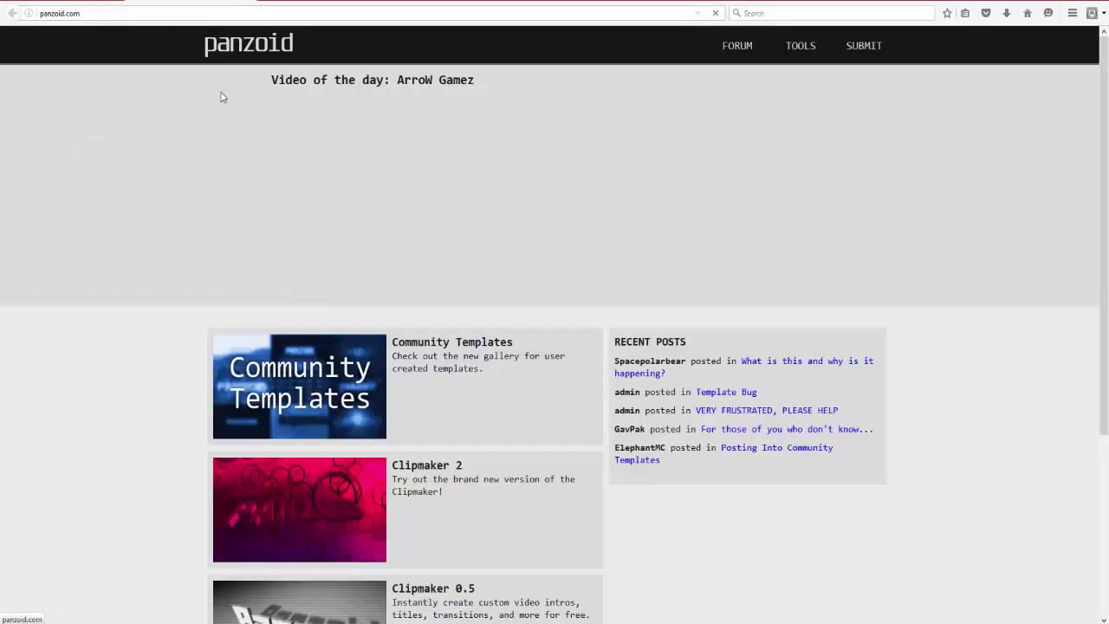
click(346, 512)
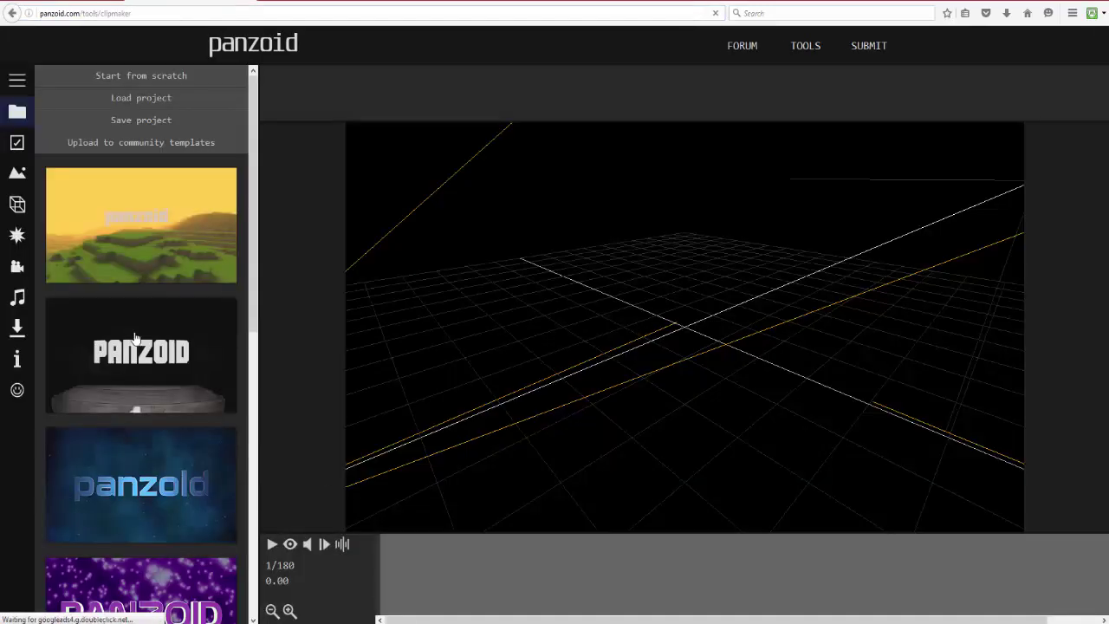
click(291, 546)
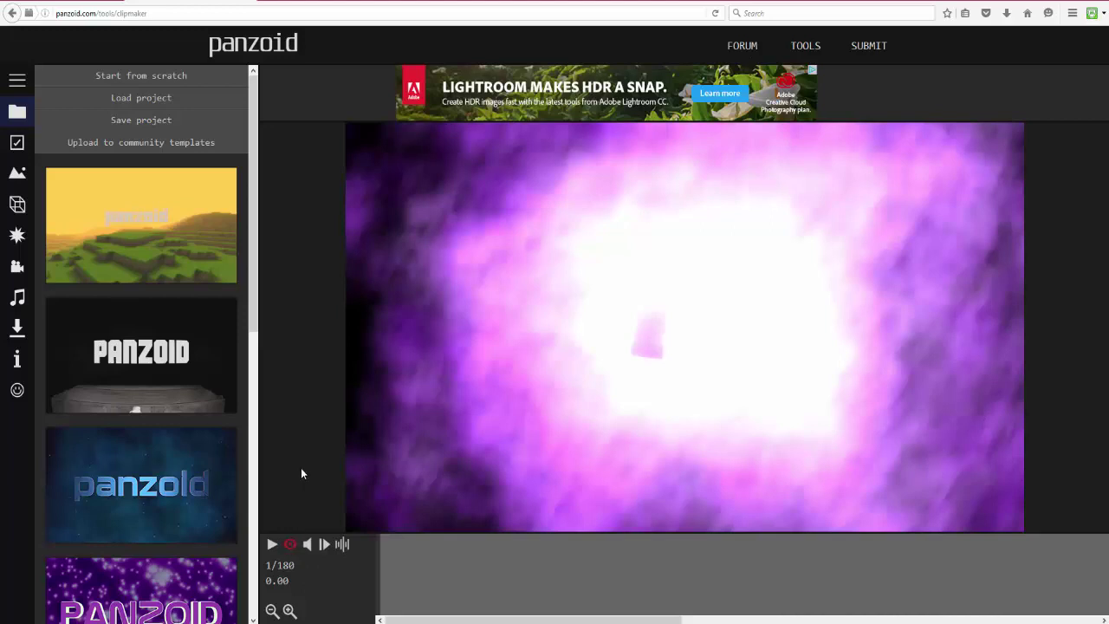
click(272, 546)
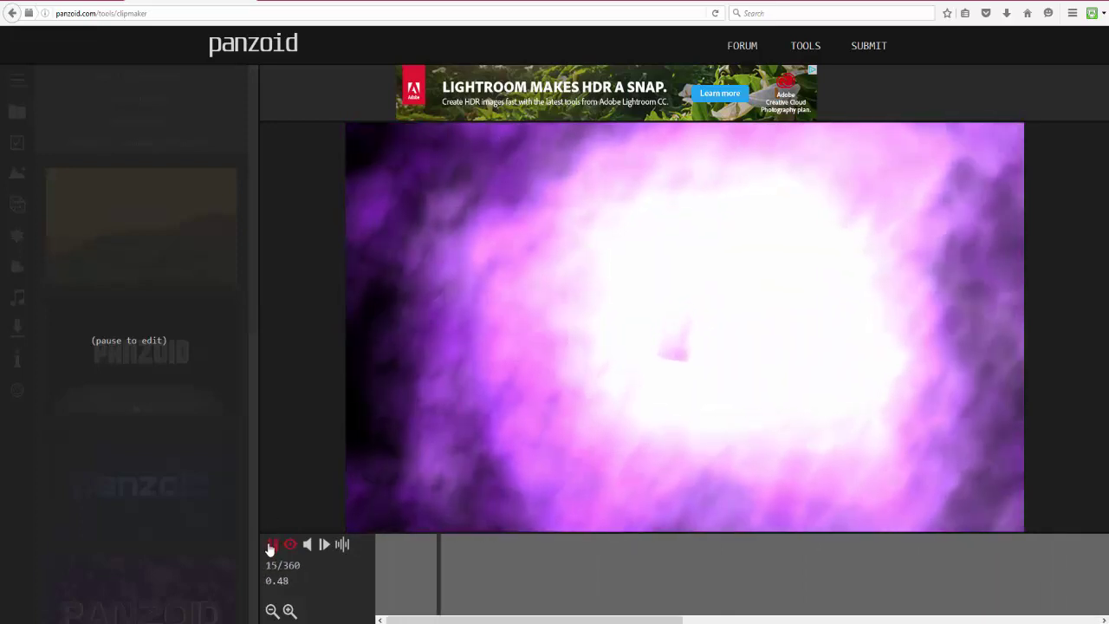
click(271, 544)
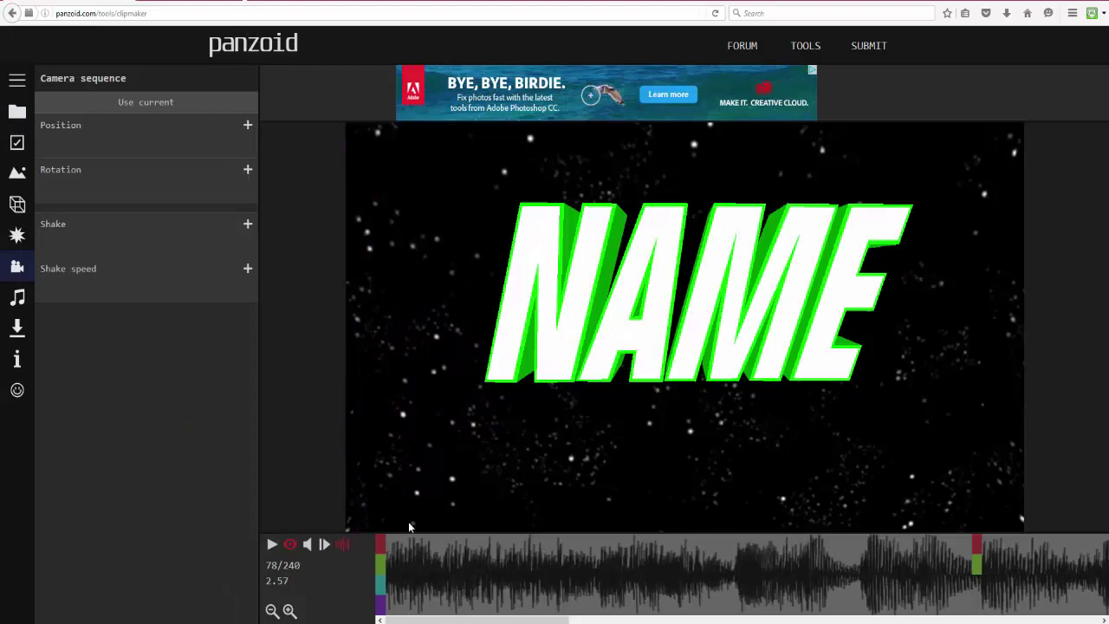
click(428, 565)
Replay the NAME intro preview and rewind it to the first frame
click(306, 546)
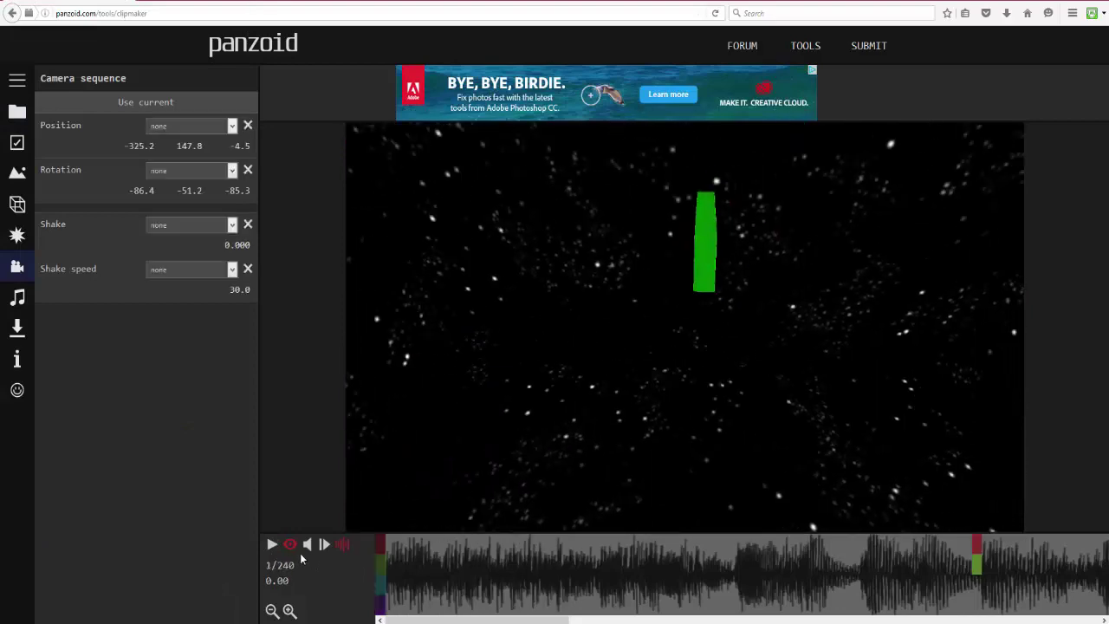
click(272, 546)
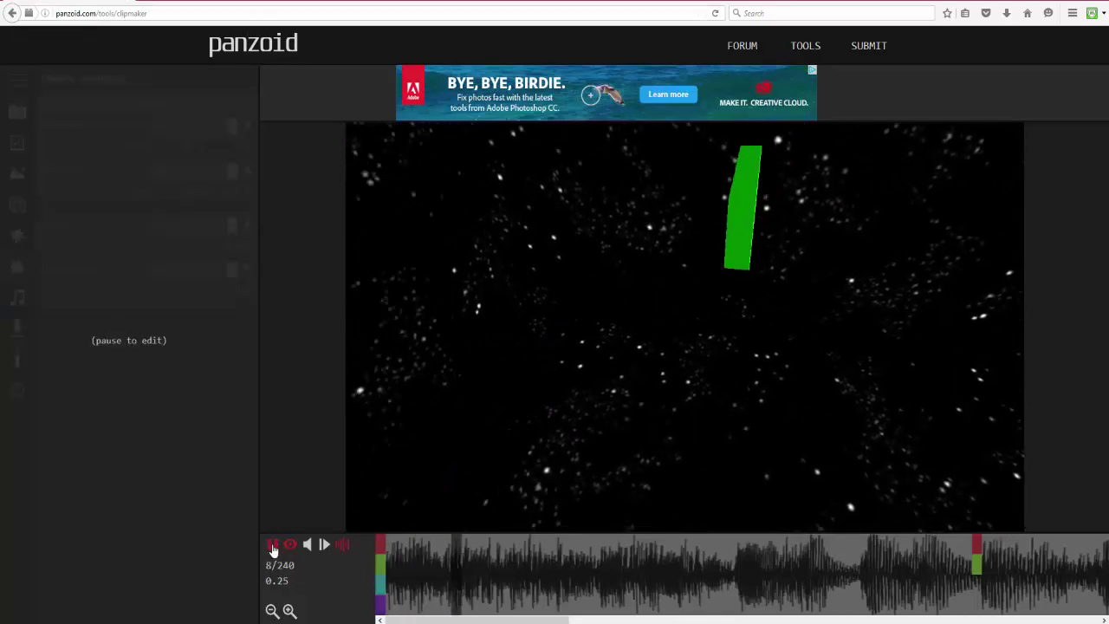
click(272, 546)
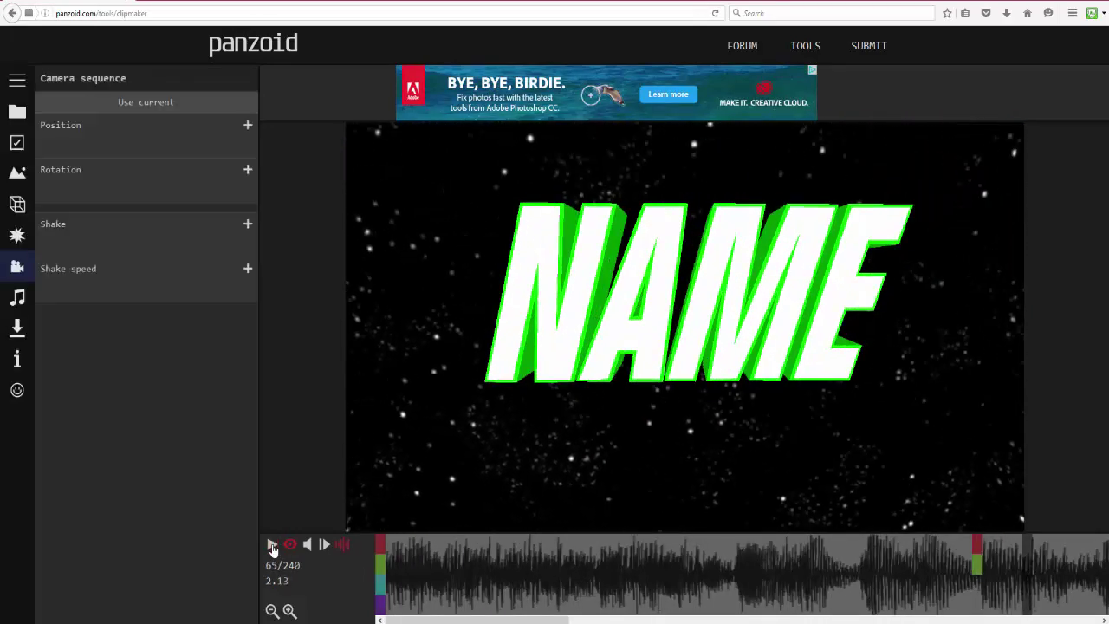
drag(685, 599, 343, 600)
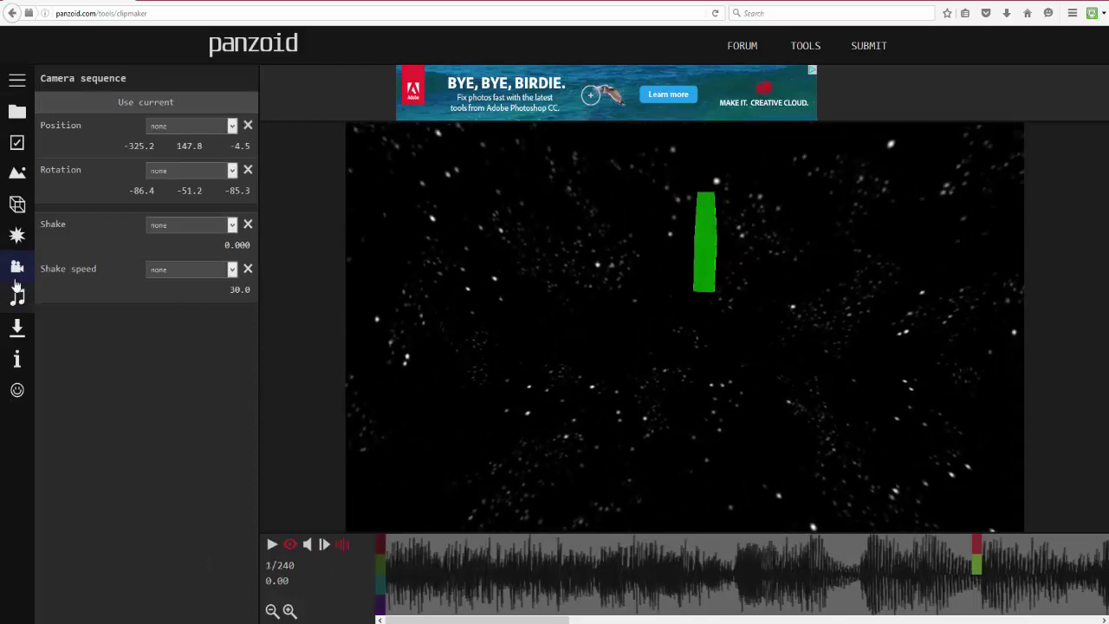
Add a Particles object to the scene and preview its default green-to-orange particles
click(17, 207)
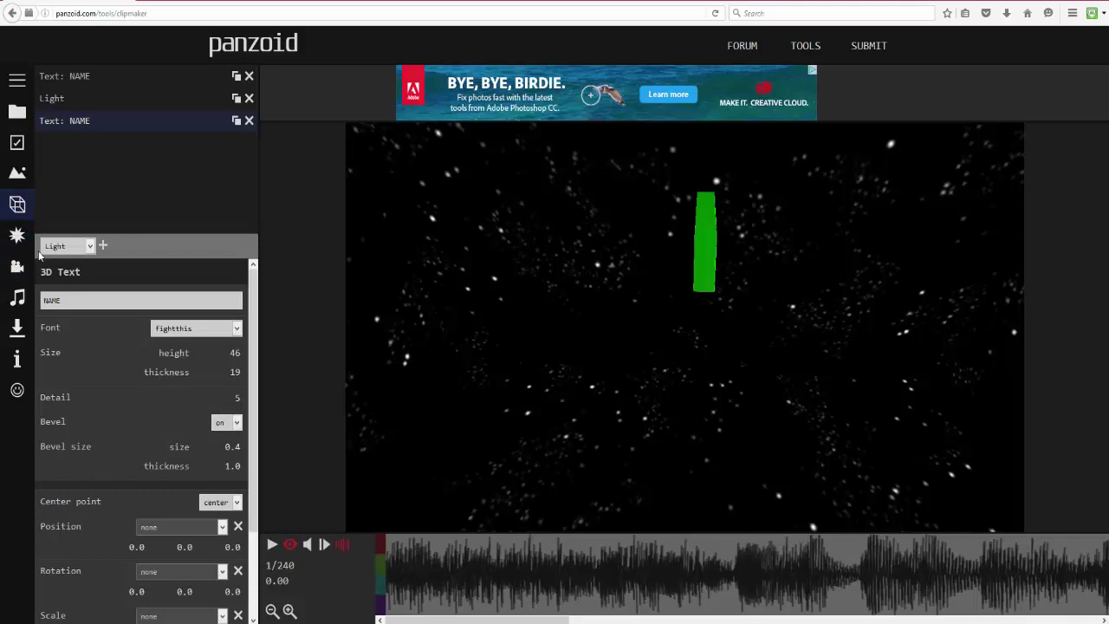
click(17, 234)
click(17, 204)
click(68, 246)
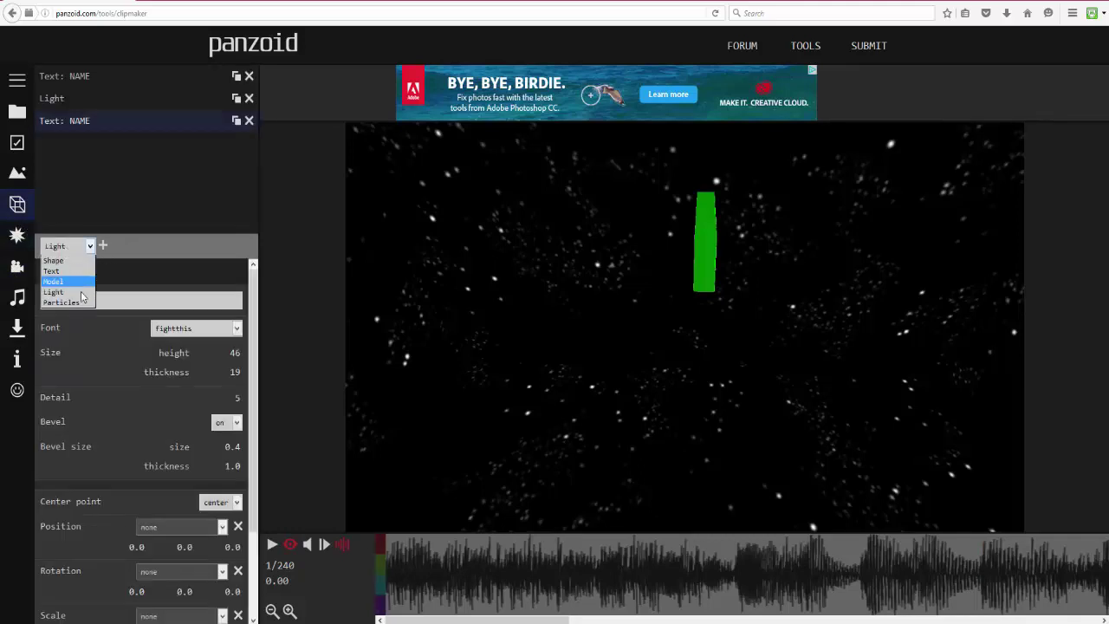
click(78, 302)
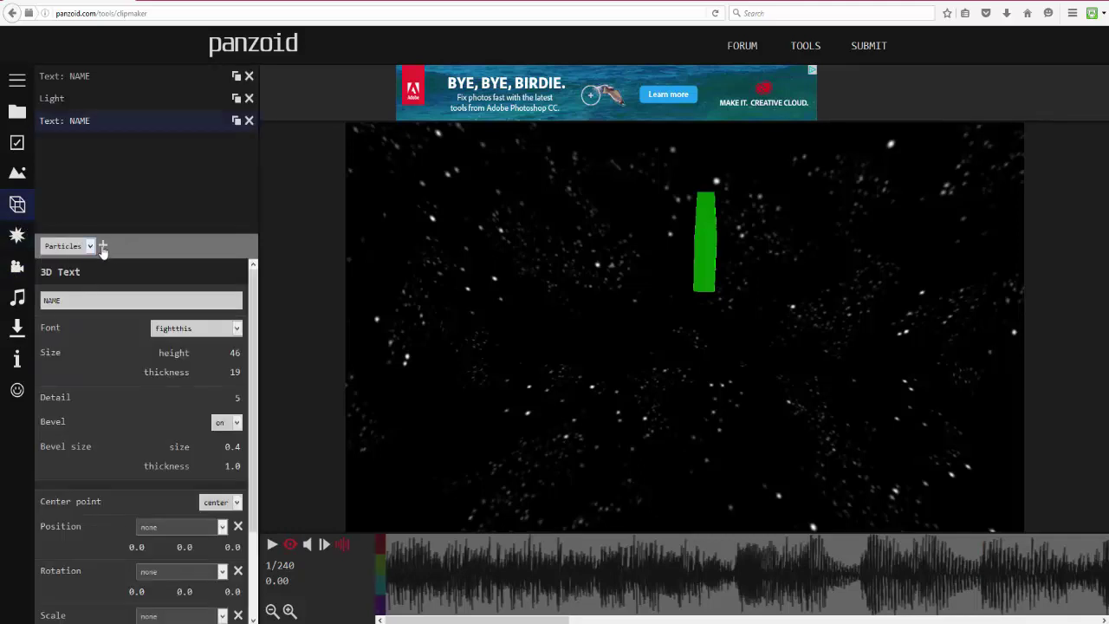
click(103, 246)
click(90, 146)
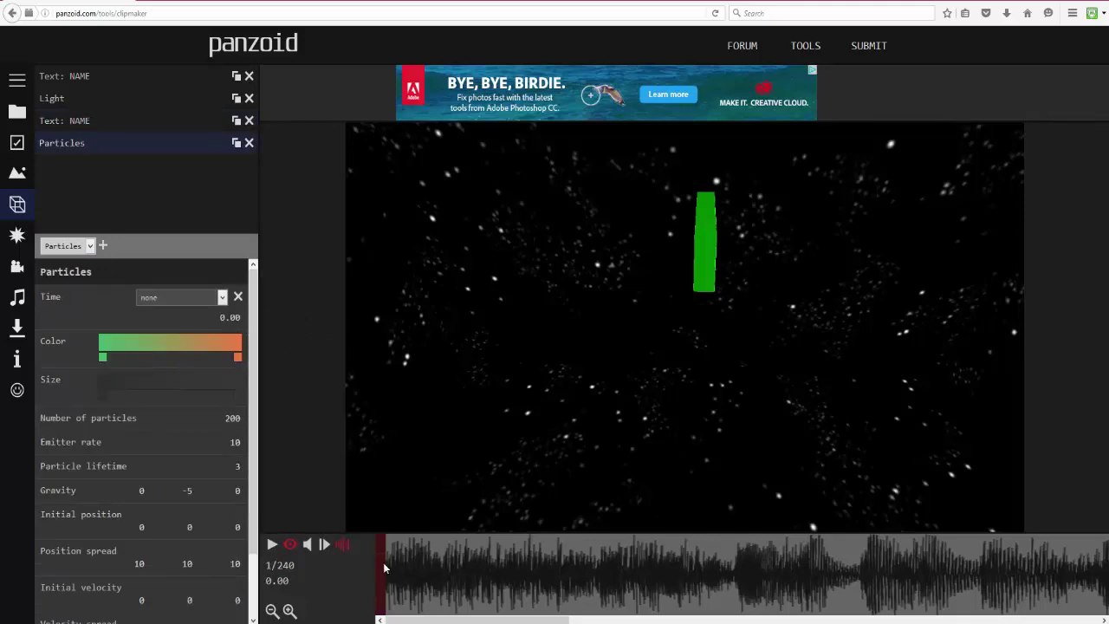
key(space)
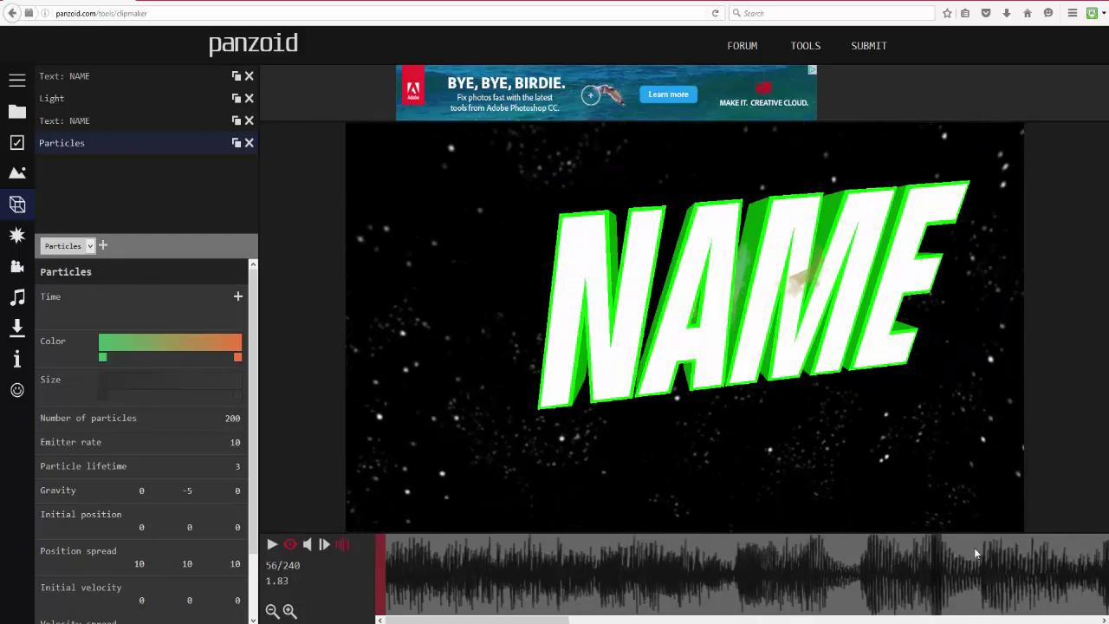
drag(1044, 555, 378, 553)
Add a Time setting and turn both particle colour gradient stops bright green
click(237, 297)
click(103, 357)
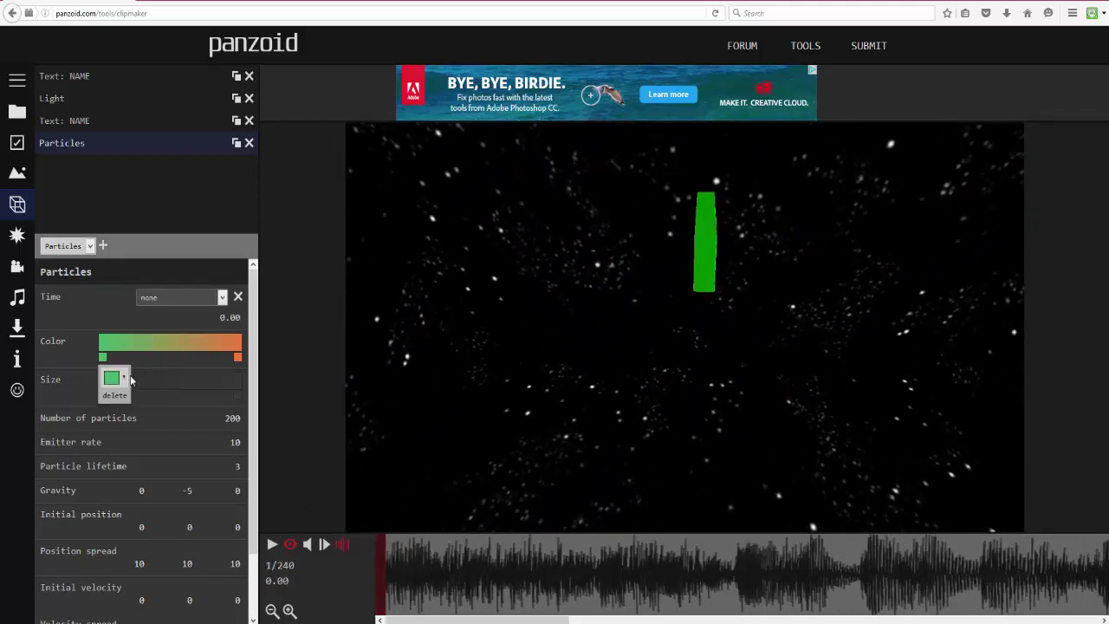
click(113, 379)
drag(314, 436, 277, 382)
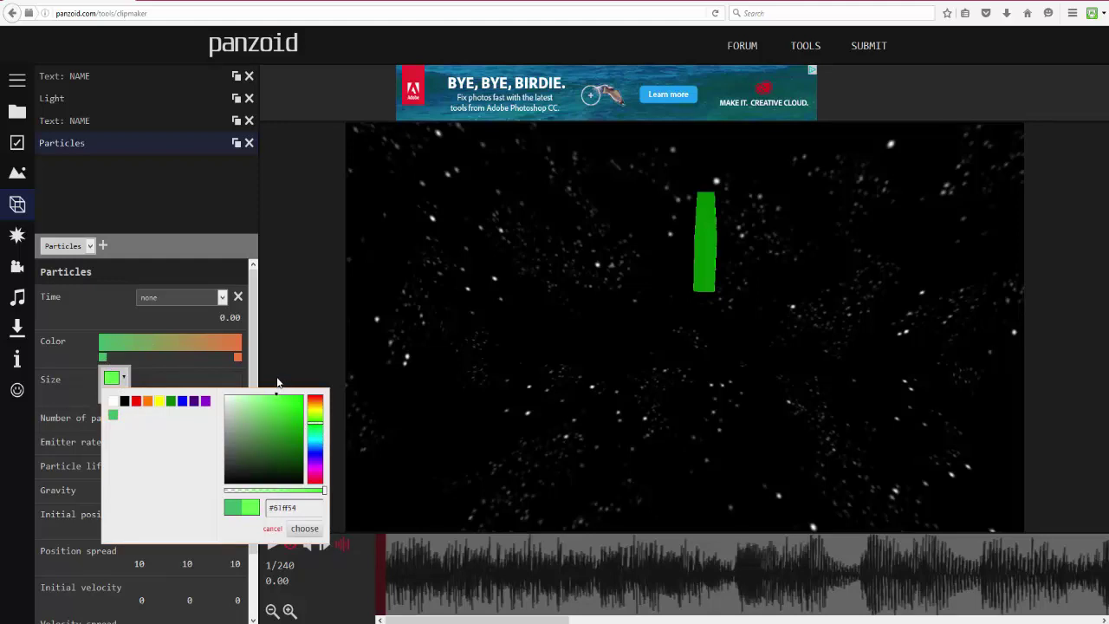
click(303, 529)
click(238, 358)
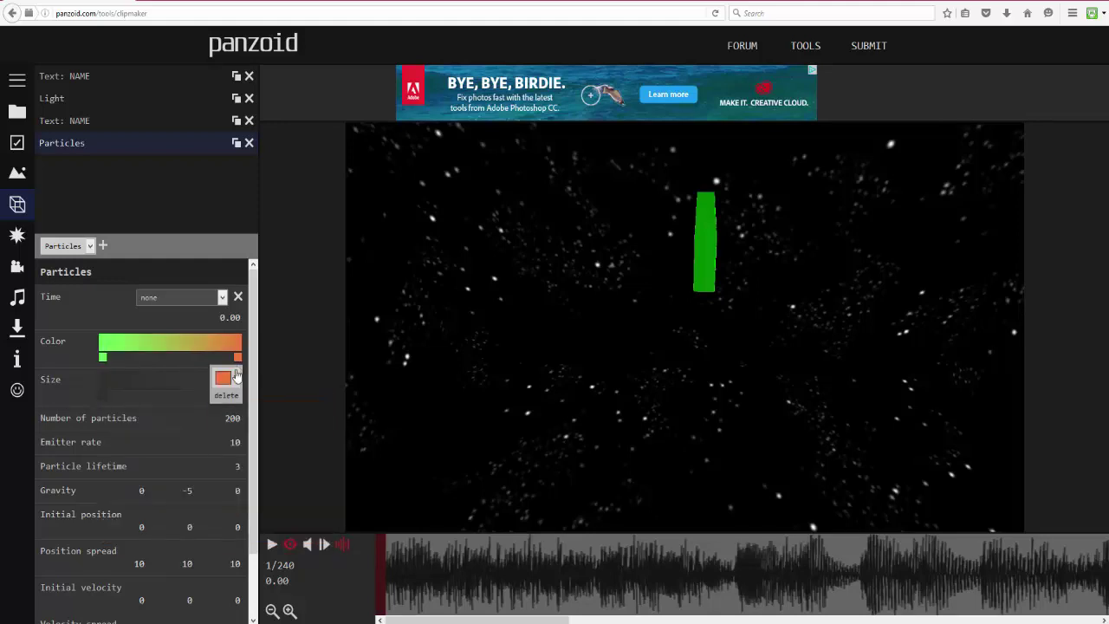
click(234, 376)
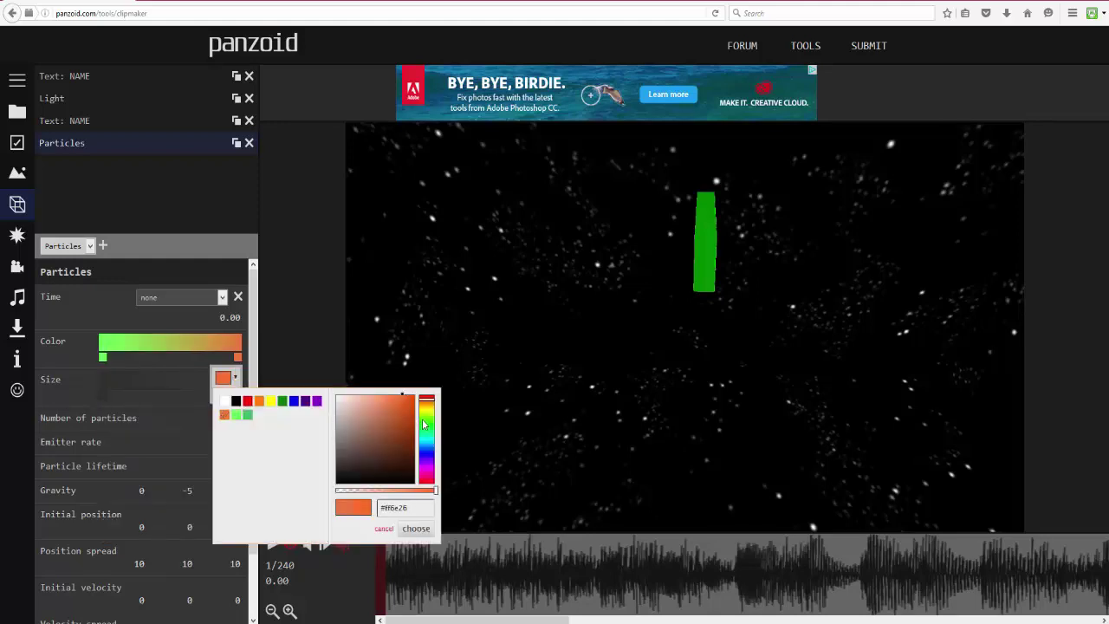
click(424, 419)
drag(397, 419, 394, 397)
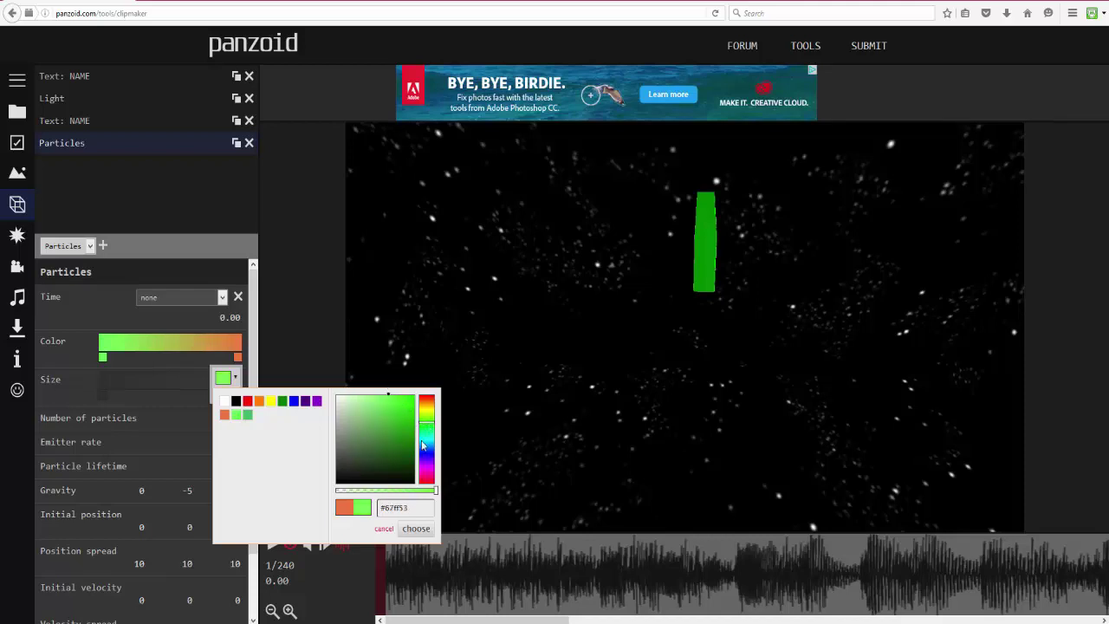
click(416, 529)
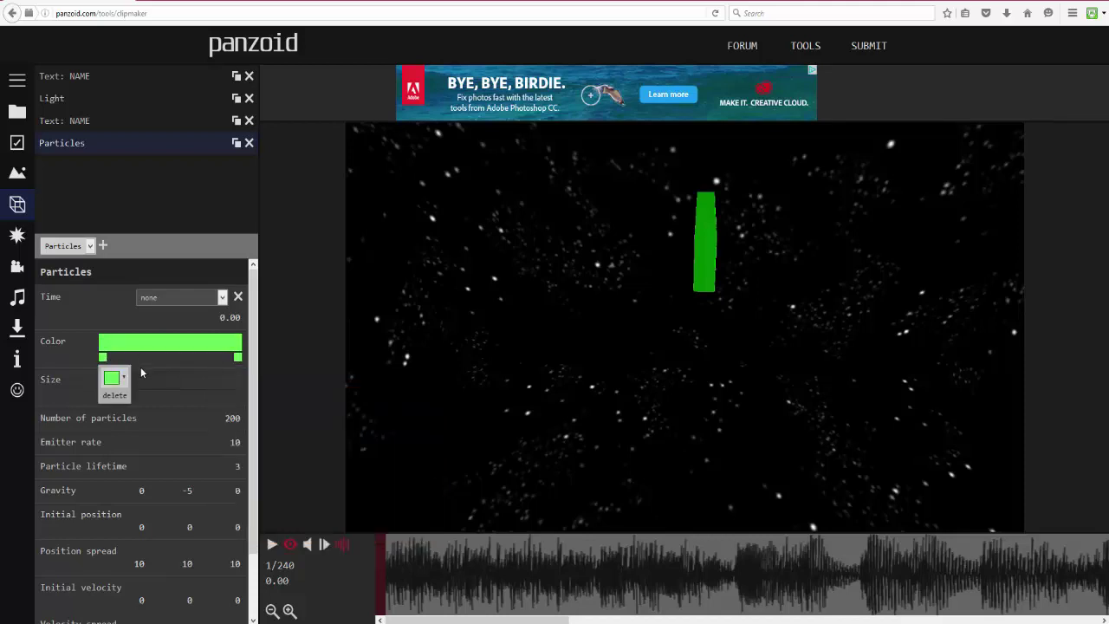
Make the colour gradient start white and set both Size gradient stops to white
mouse_move(102, 358)
click(112, 378)
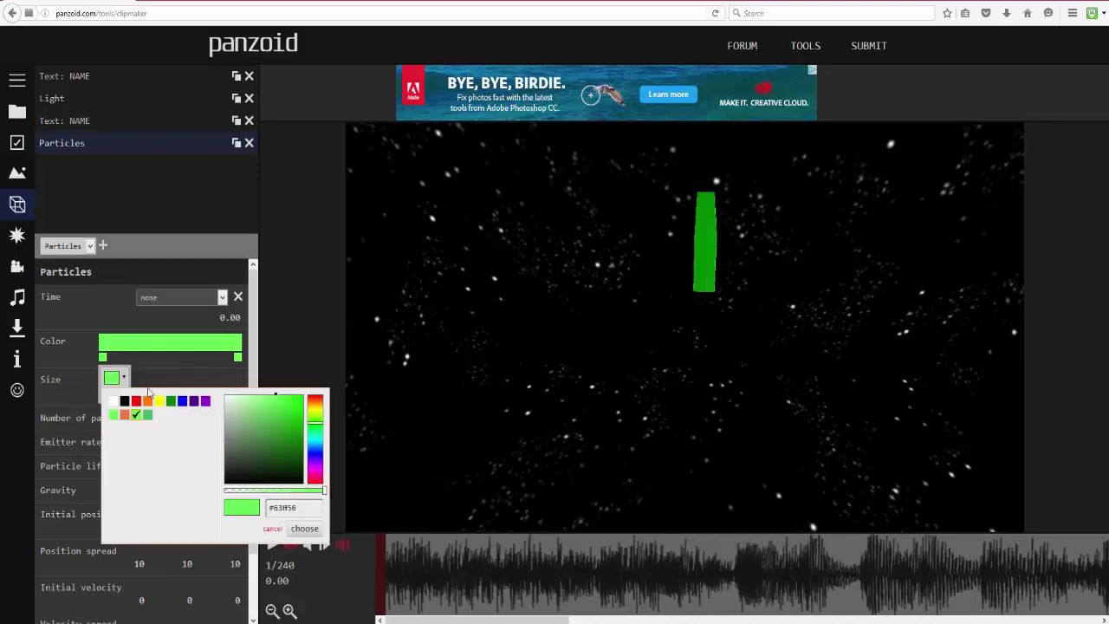
click(317, 530)
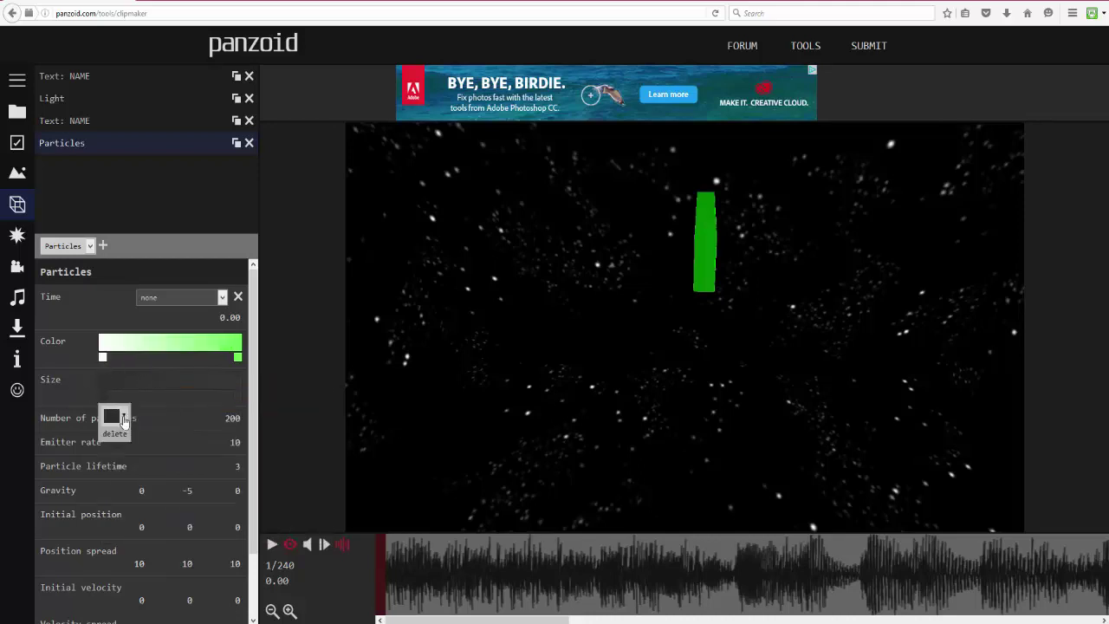
click(112, 416)
mouse_move(222, 424)
mouse_down()
mouse_move(224, 523)
mouse_move(224, 433)
mouse_up()
click(302, 566)
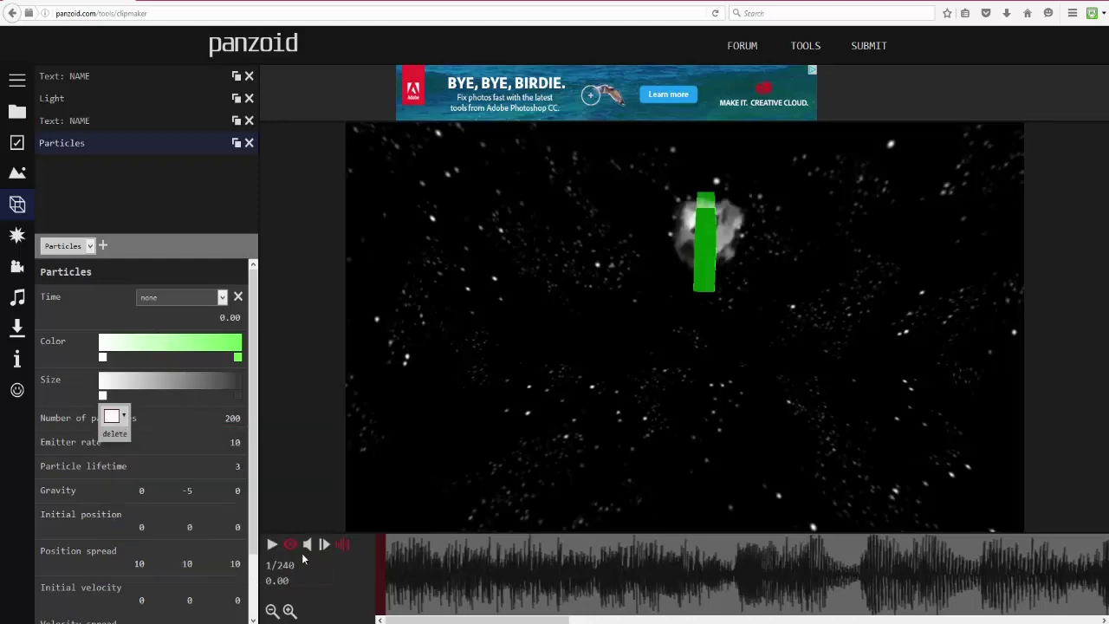
mouse_move(237, 399)
click(224, 416)
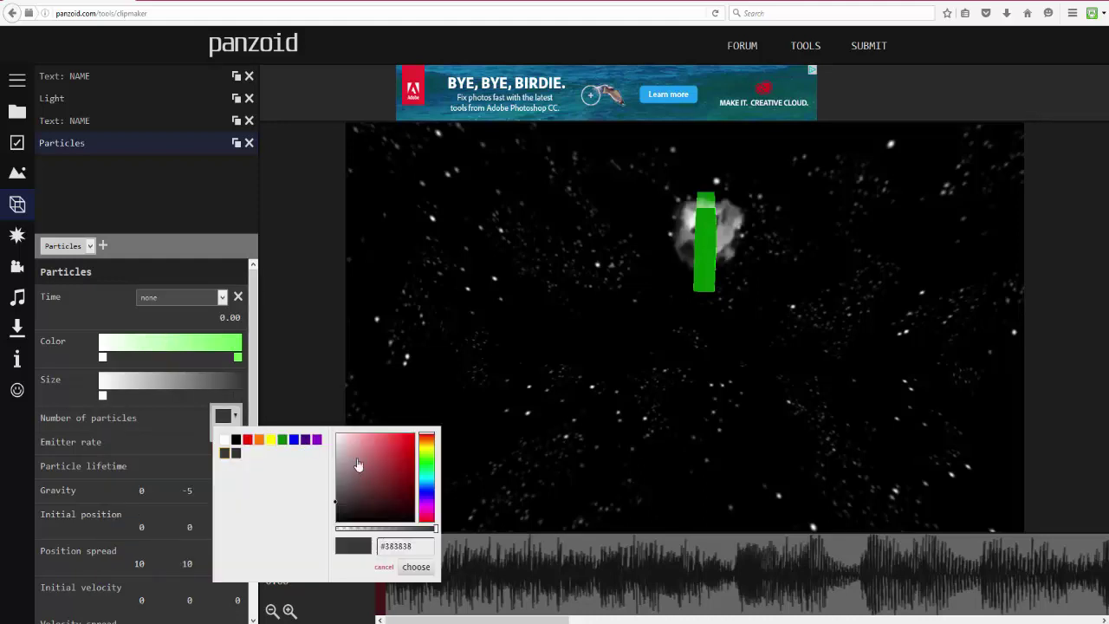
click(416, 566)
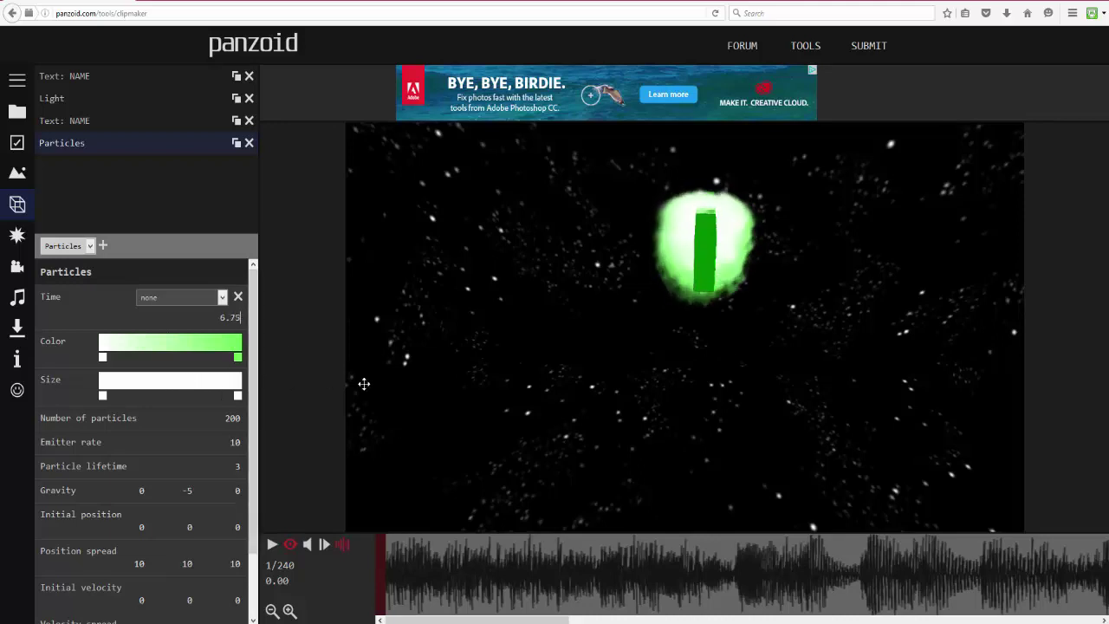
Weaken the particles' gravity from -5 to -2 and play the preview
drag(167, 496, 222, 502)
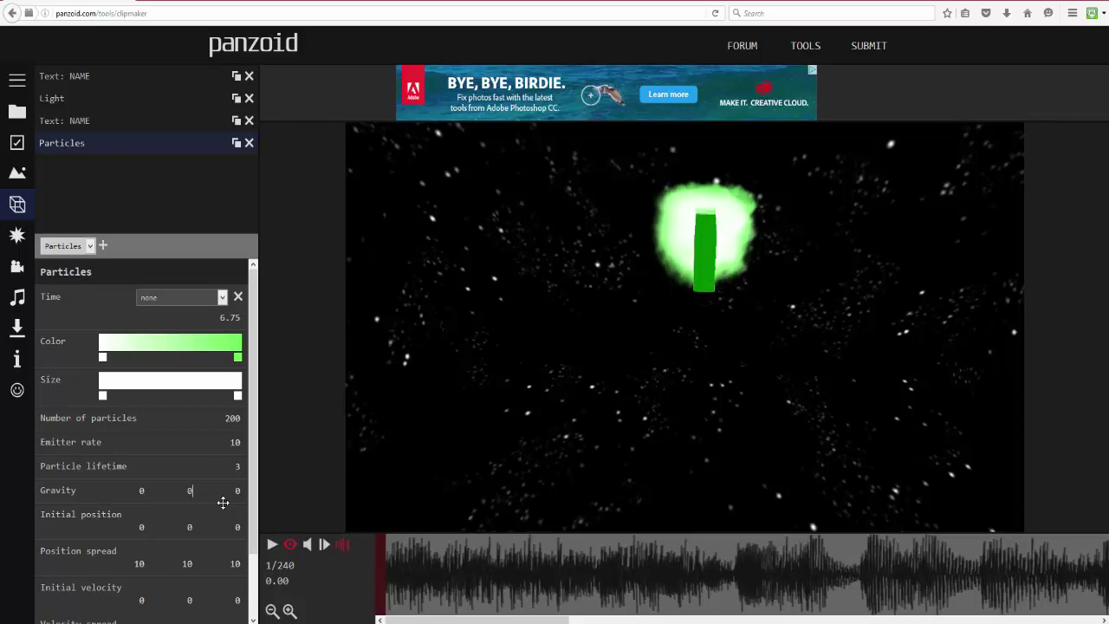
key(space)
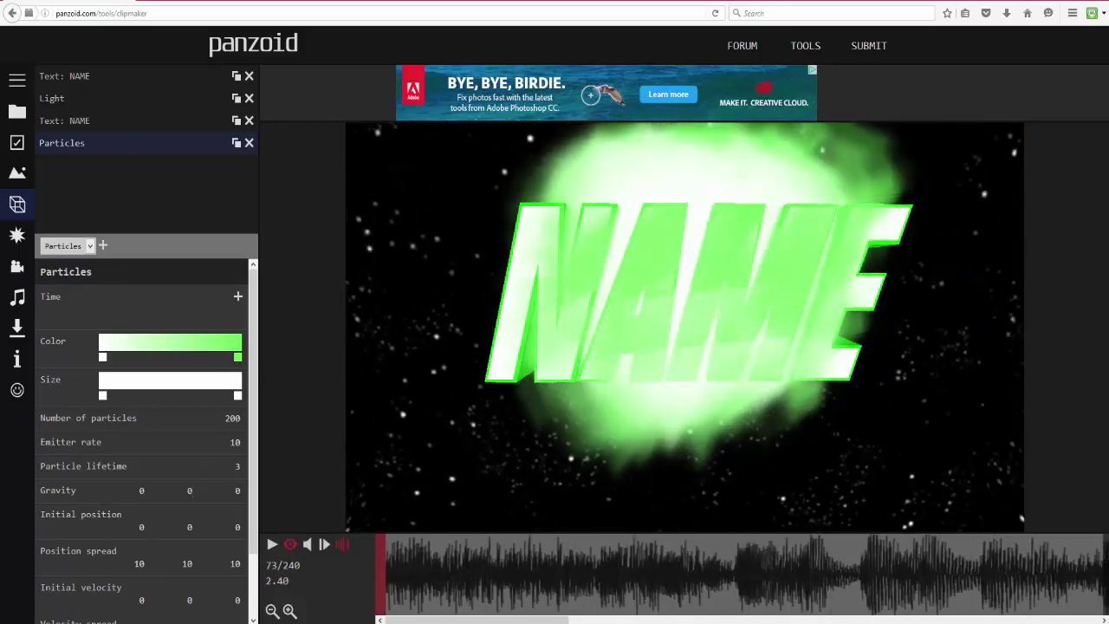
drag(867, 578, 386, 590)
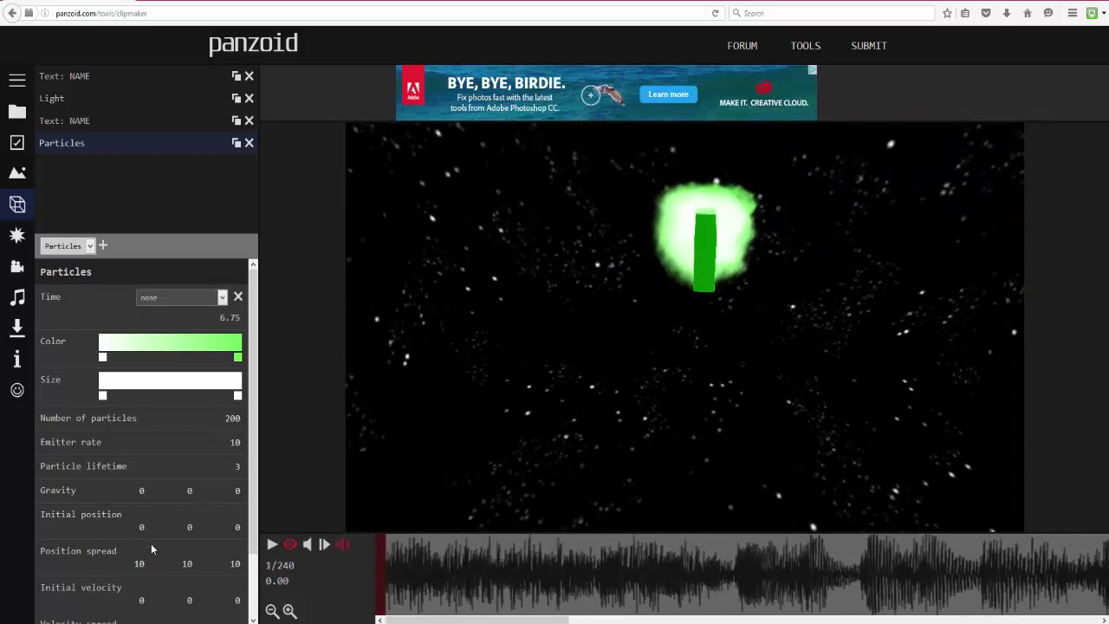
Try an initial X velocity of 167, then show the whole scene
scroll(151, 549, down, 1)
click(139, 563)
text(21)
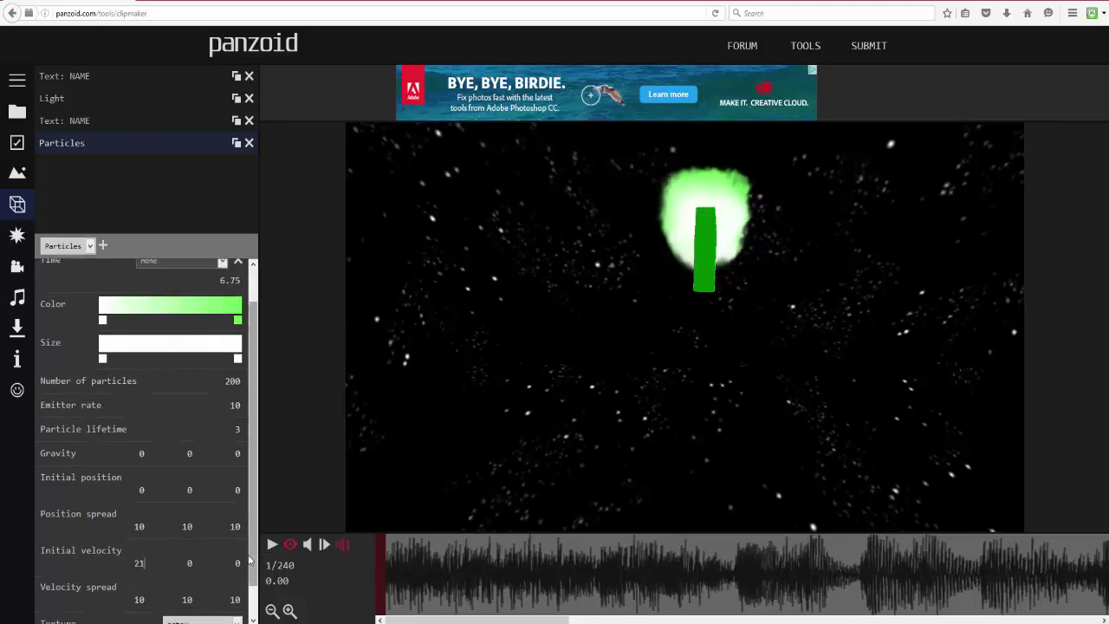
drag(248, 561, 1010, 456)
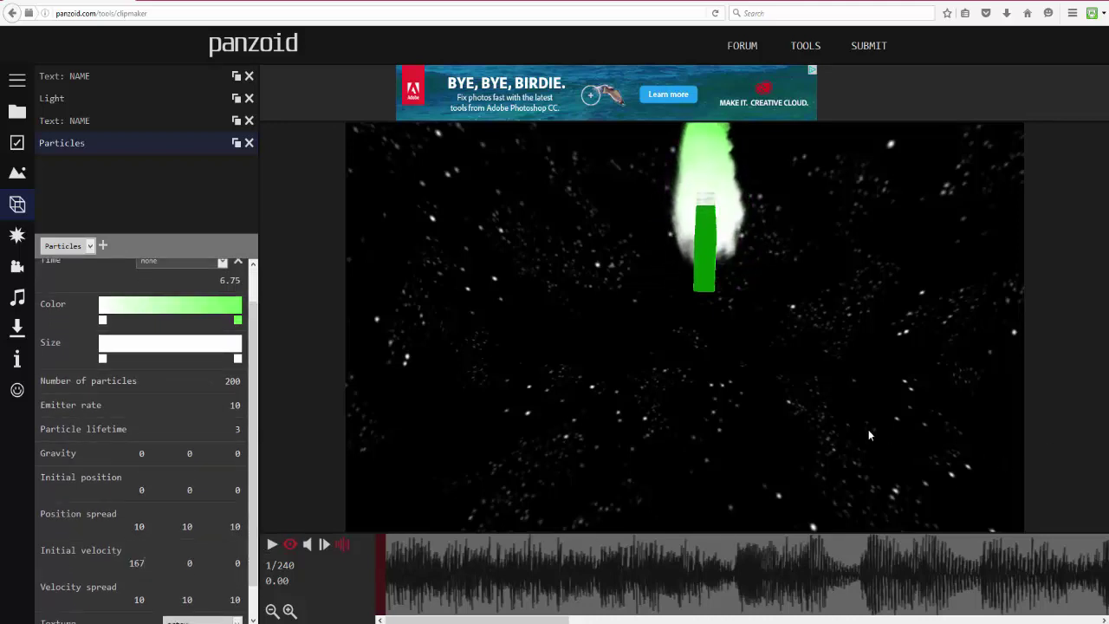
click(290, 545)
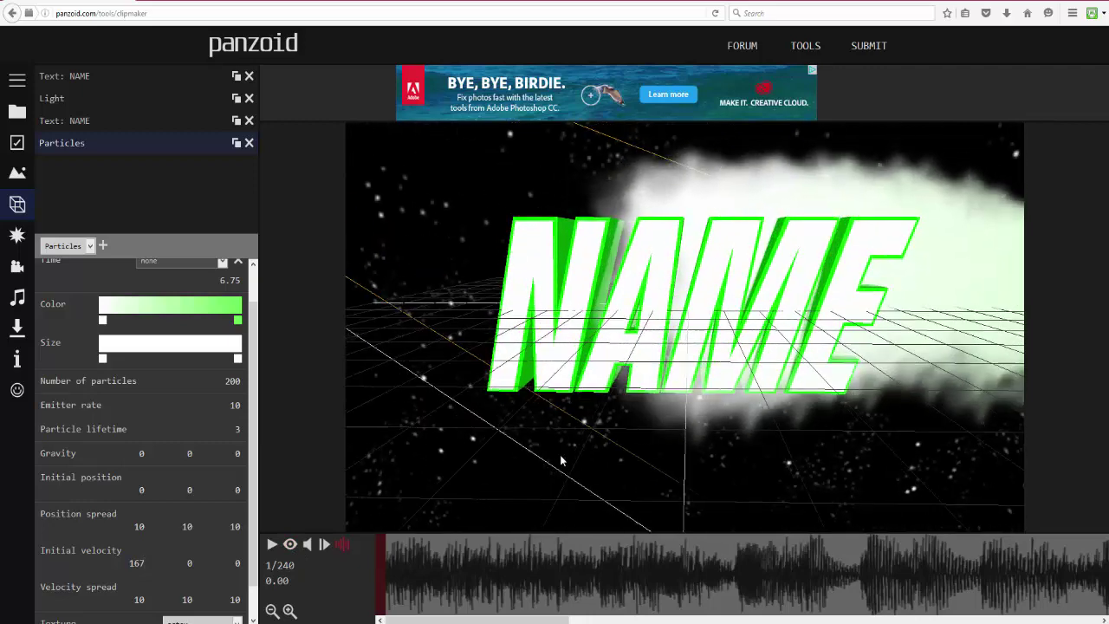
Reset initial velocity X to 0 and select the Velocity spread X field
scroll(550, 433, down, 5)
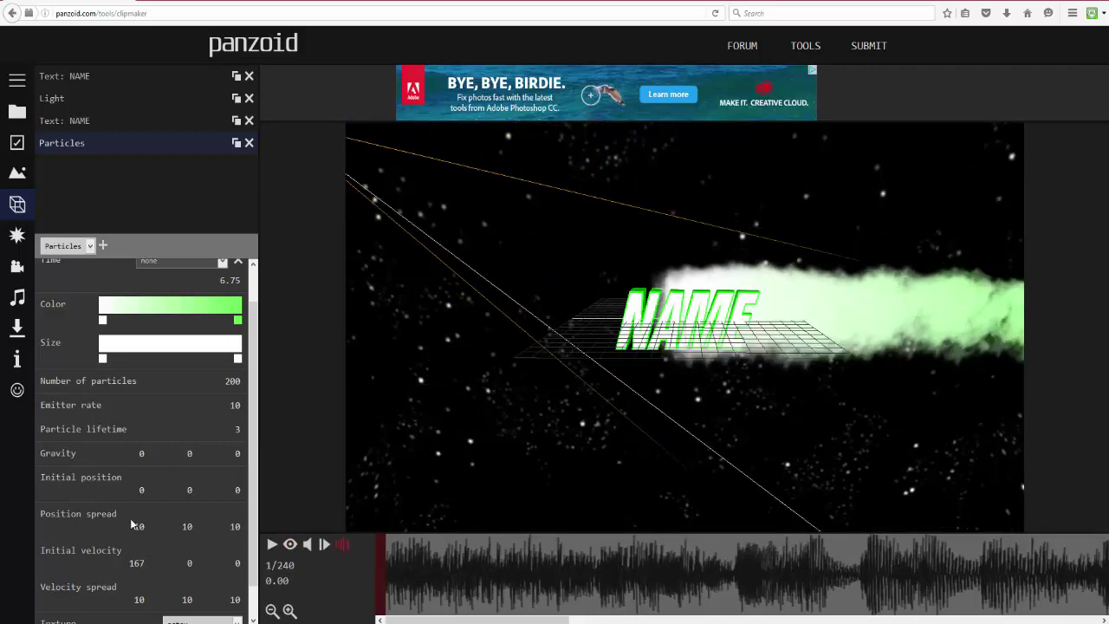
click(137, 562)
text(0)
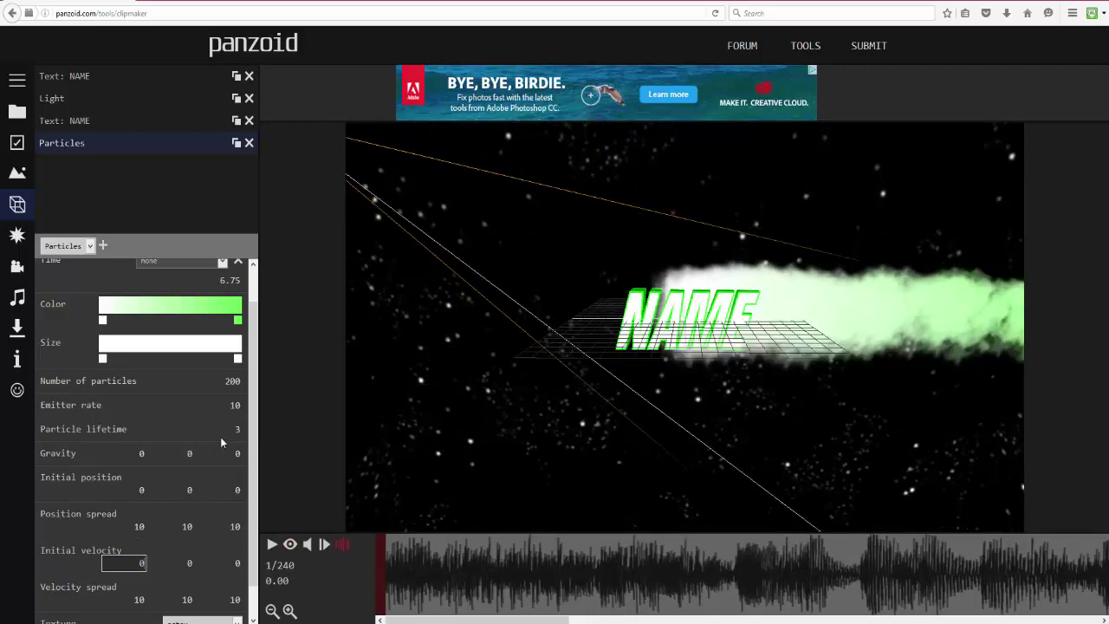
key(Return)
click(138, 598)
Widen the particle velocity spread to X 386 and Z 552
text(185)
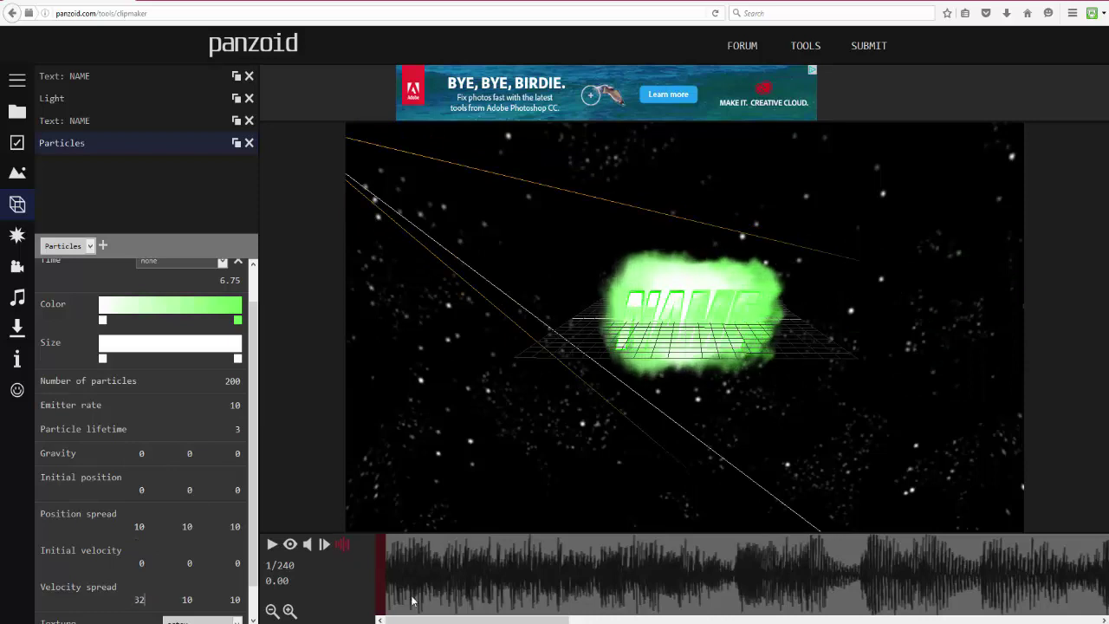
drag(1080, 415, 344, 533)
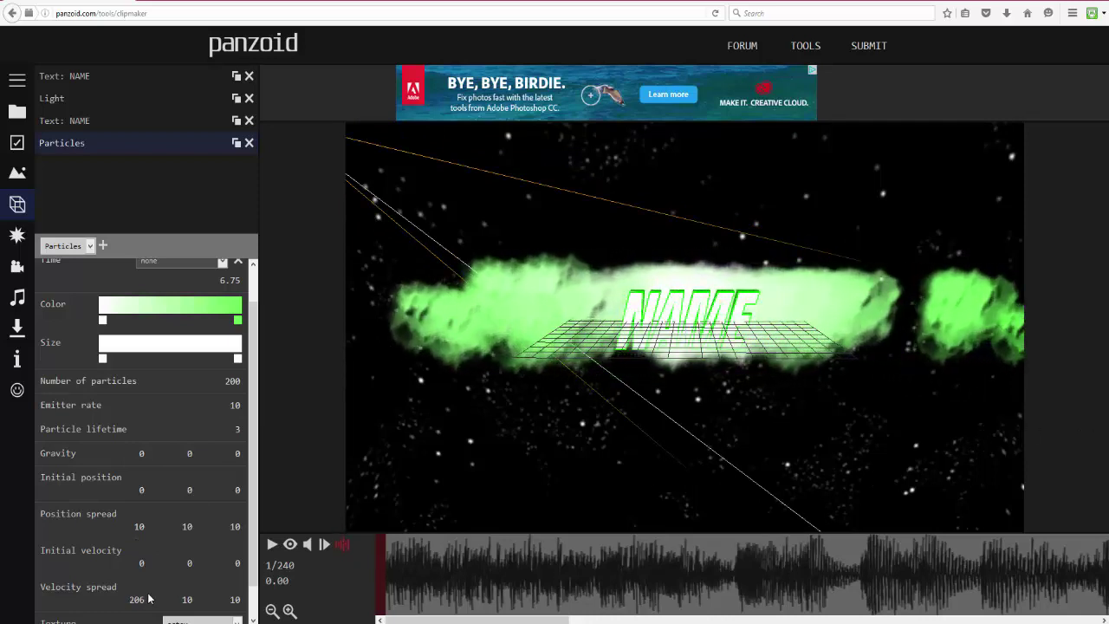
drag(148, 598, 890, 583)
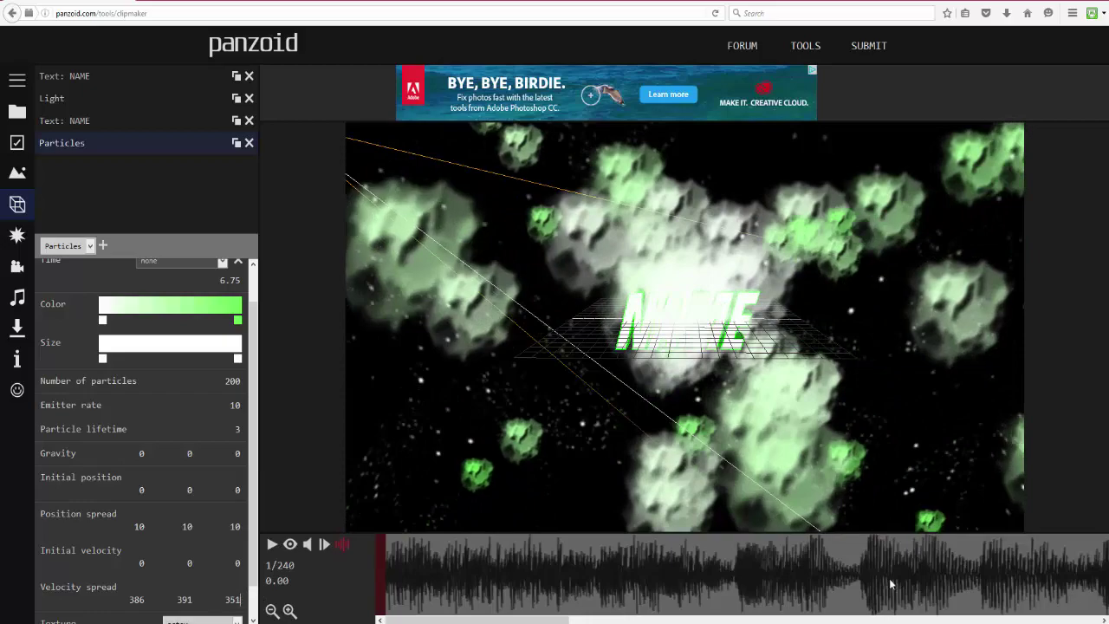
drag(234, 598, 472, 529)
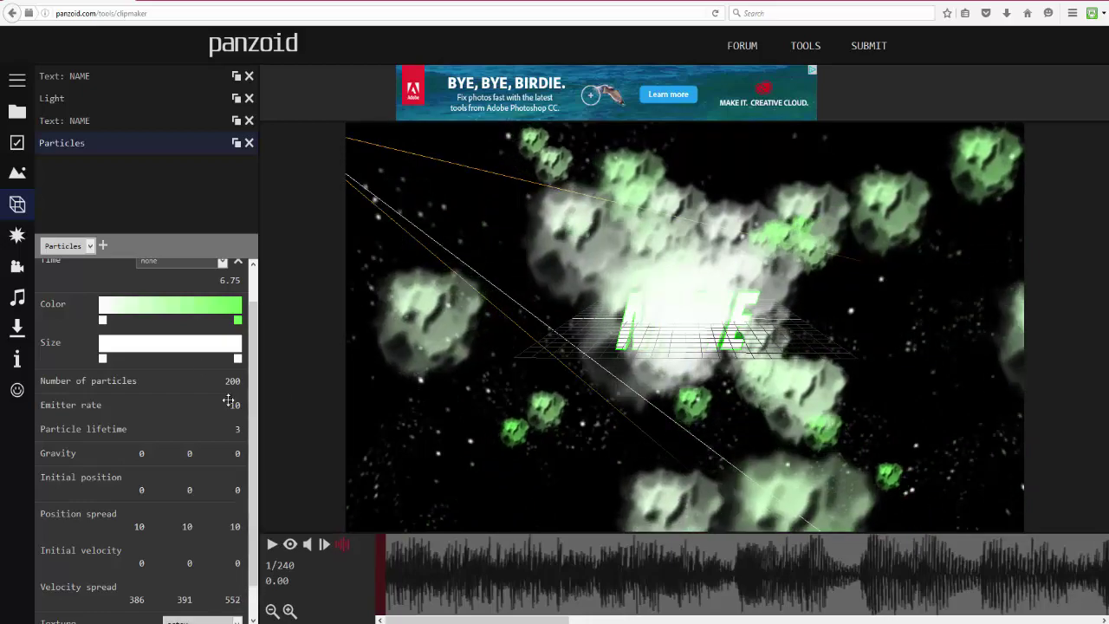
Raise the emitter rate to 326 and the number of particles to 1667
drag(232, 404, 814, 413)
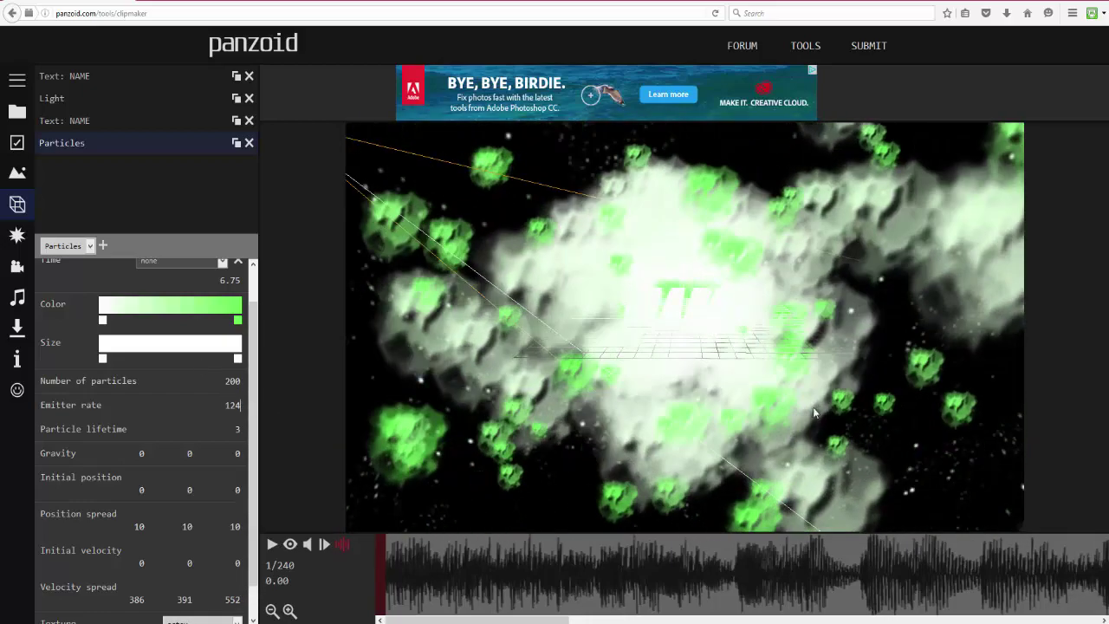
drag(218, 382, 175, 433)
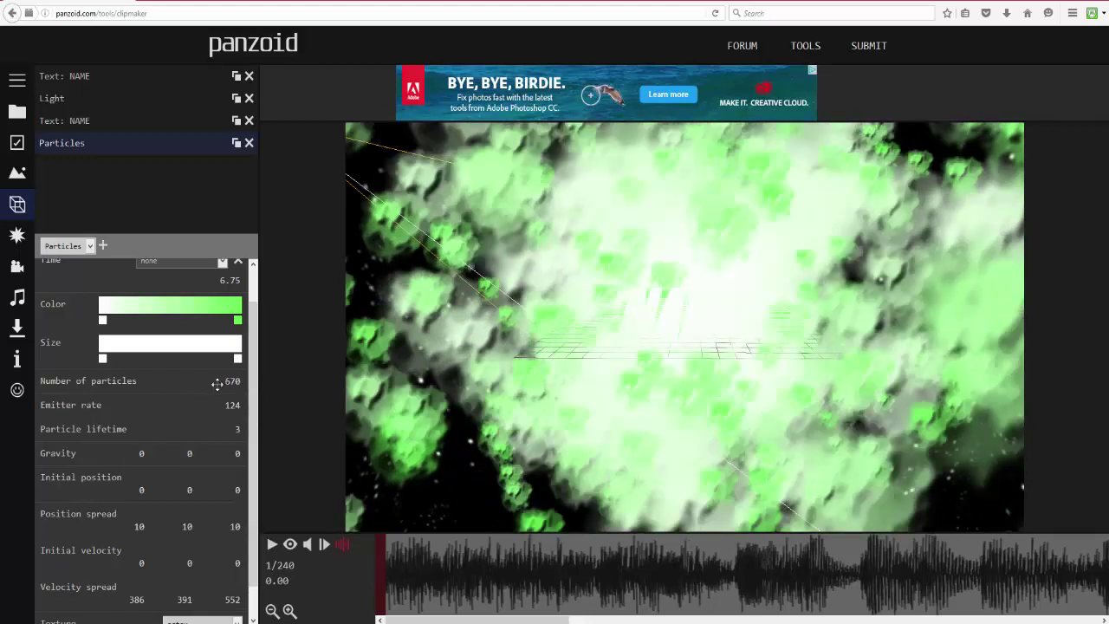
drag(220, 382, 445, 383)
drag(227, 404, 575, 402)
drag(225, 378, 504, 578)
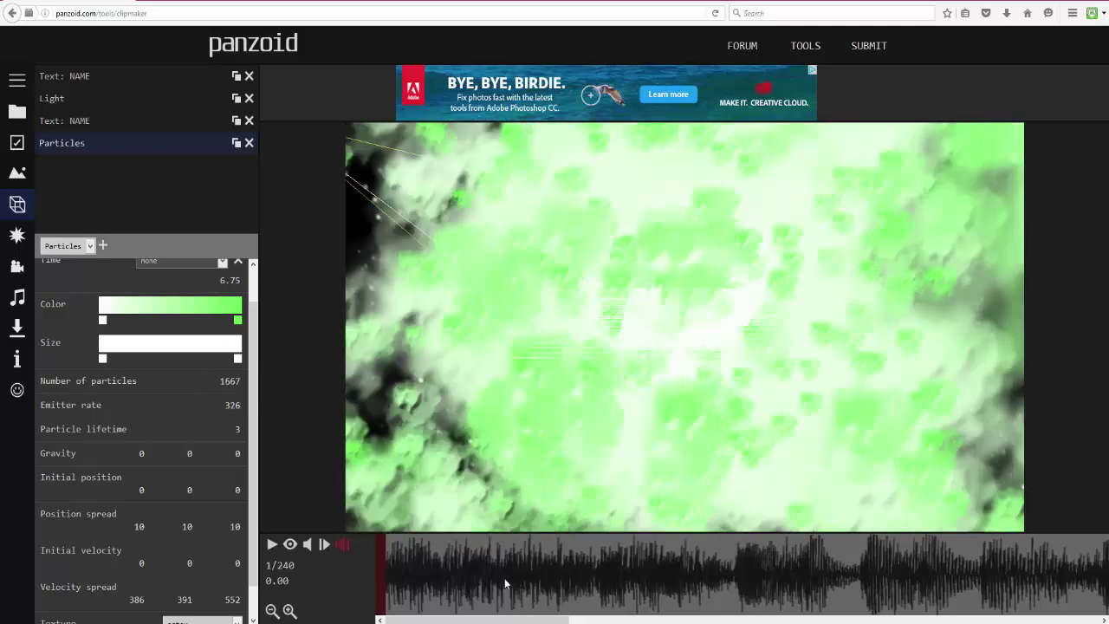
Preview the particle-only layer's dense smoke, then pick the gradient's starting colour stop
click(290, 545)
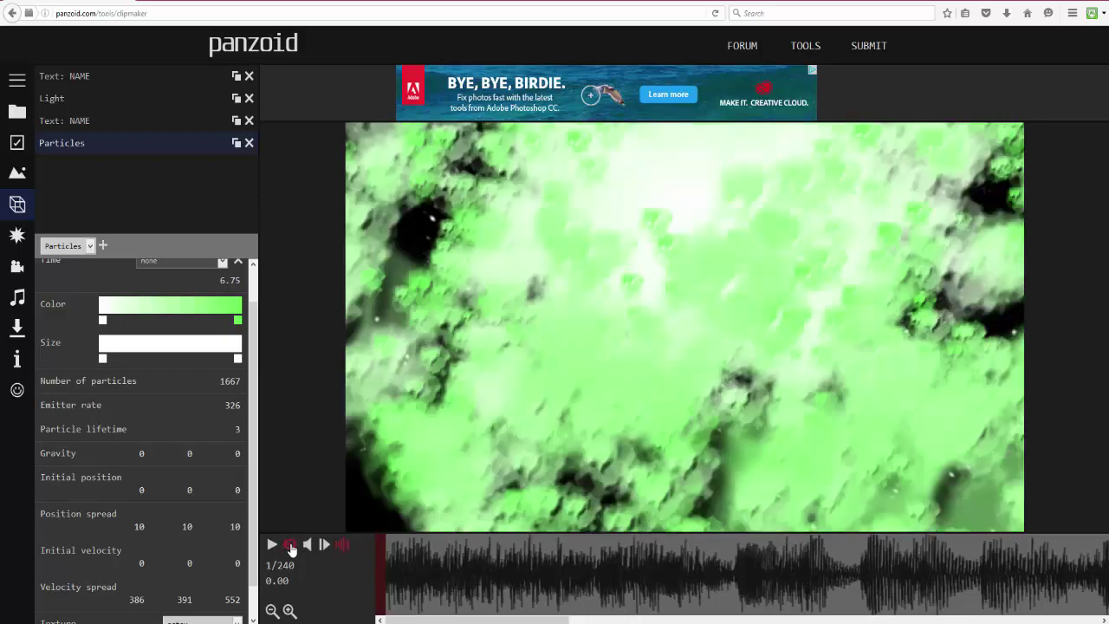
click(272, 546)
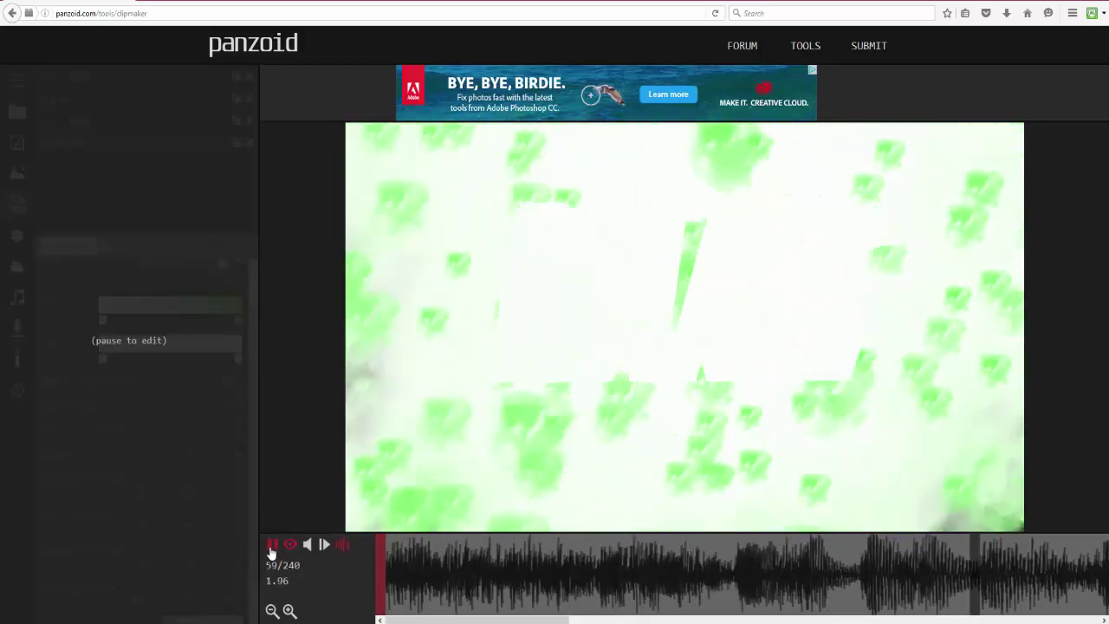
click(271, 546)
scroll(656, 596, left, 5)
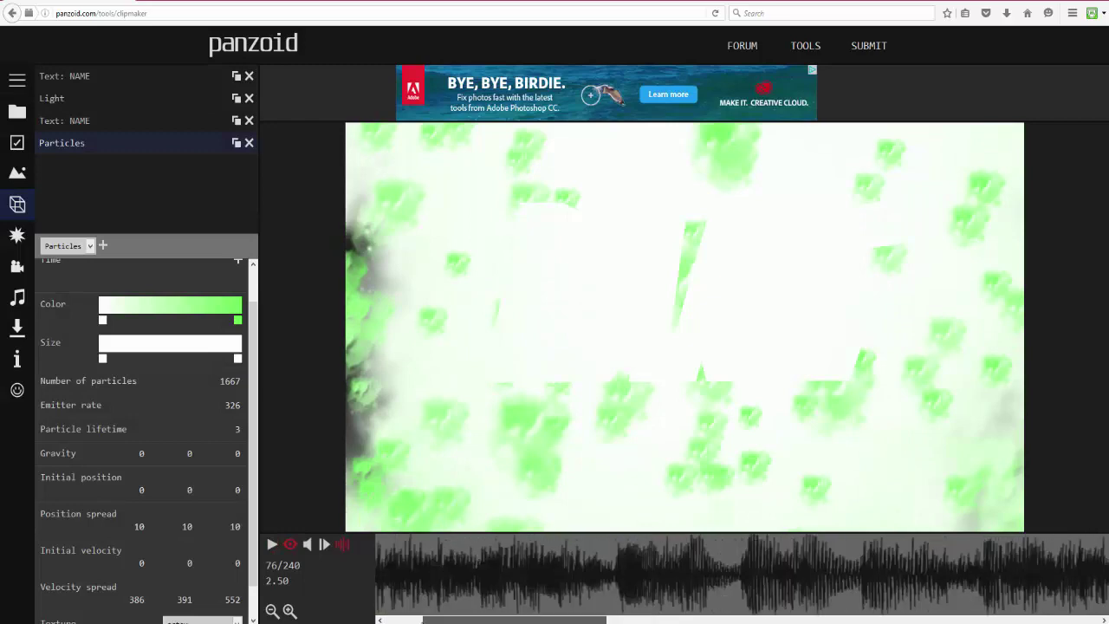
scroll(475, 587, left, 3)
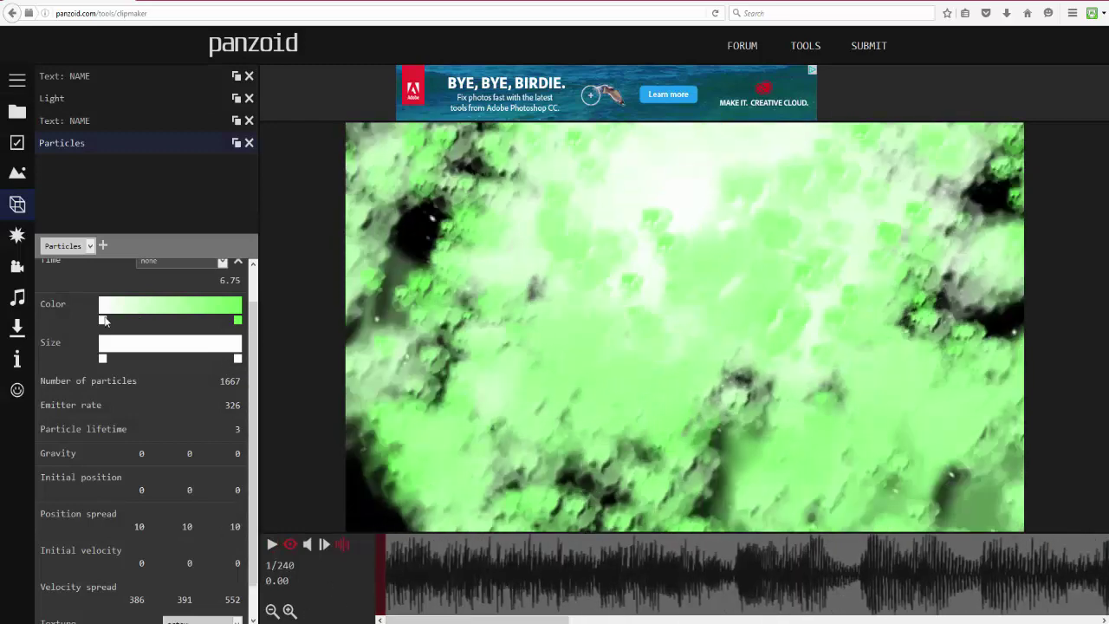
click(103, 320)
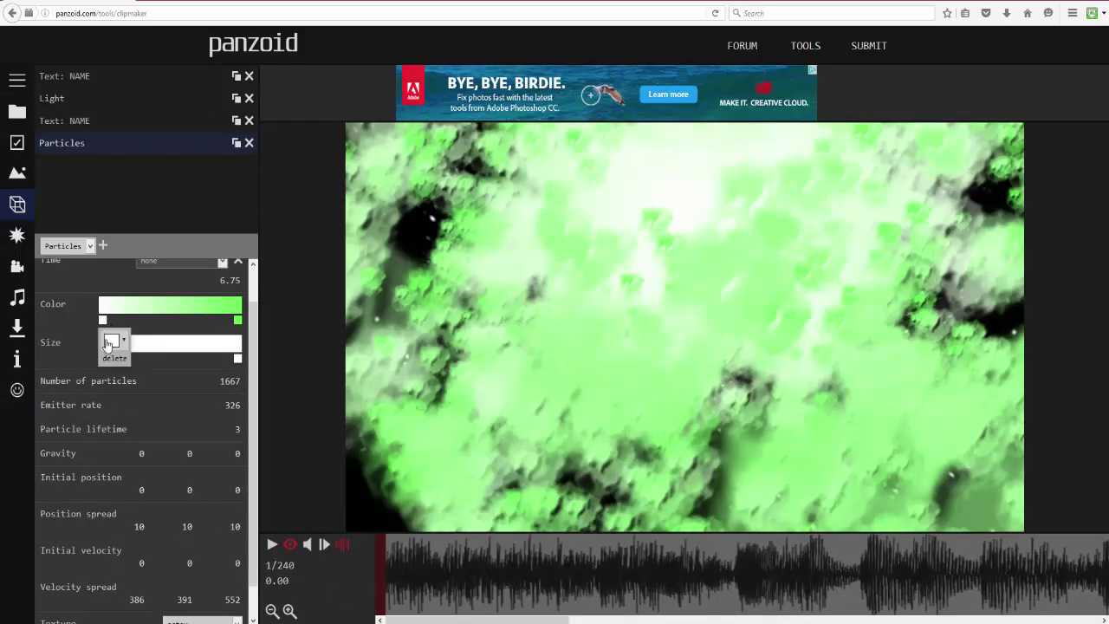
click(119, 343)
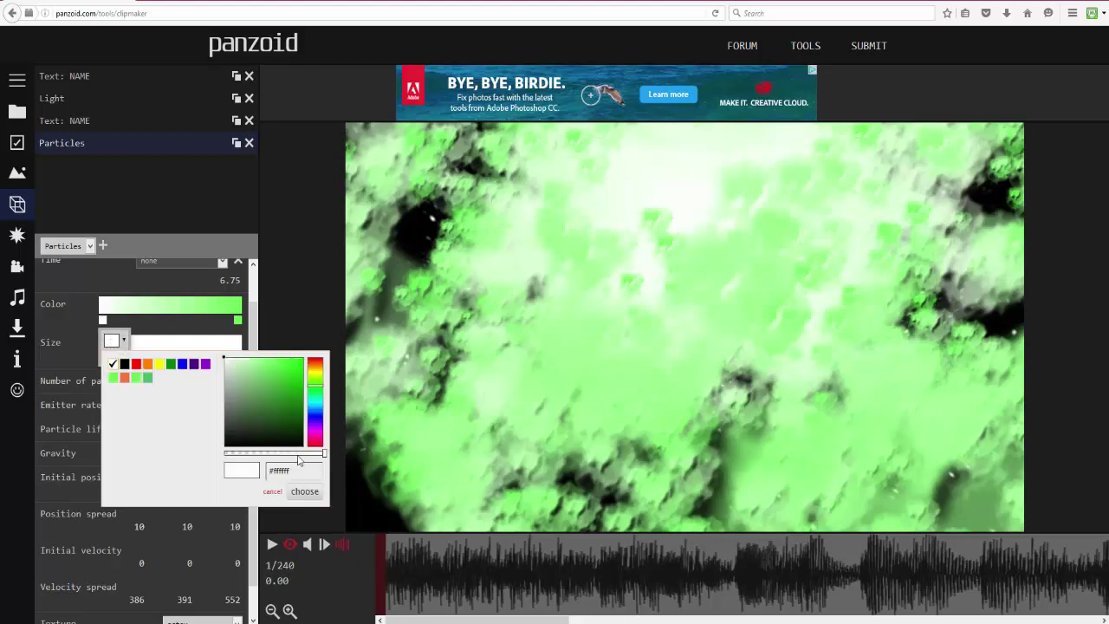
Lower the opacity of both particle colour gradient stops so the smoke is see-through
click(255, 454)
click(304, 491)
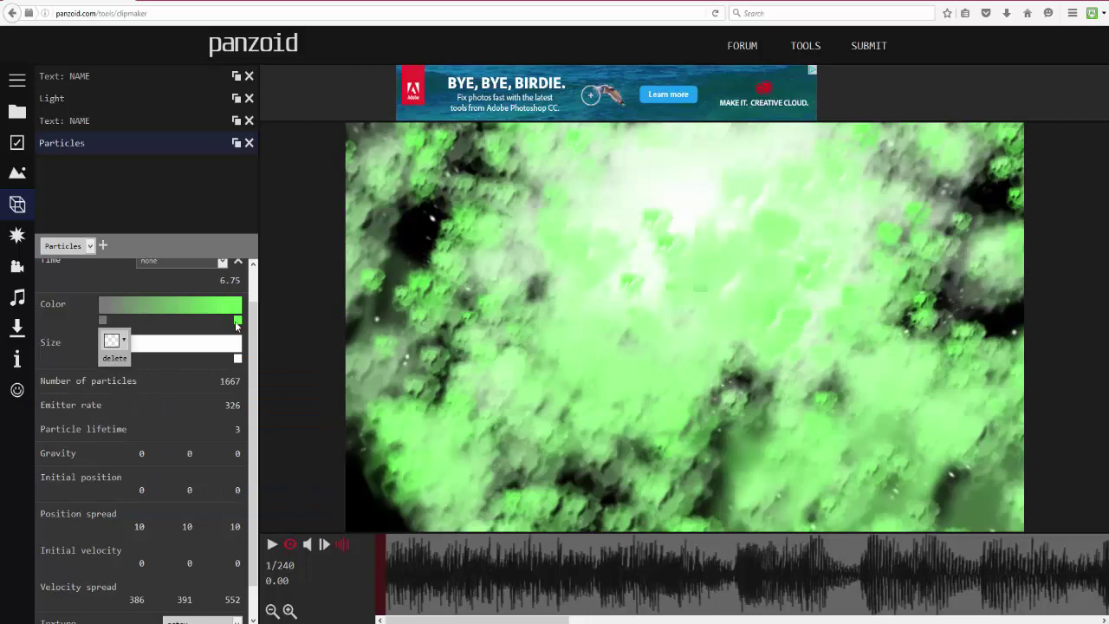
click(238, 321)
click(223, 341)
click(360, 455)
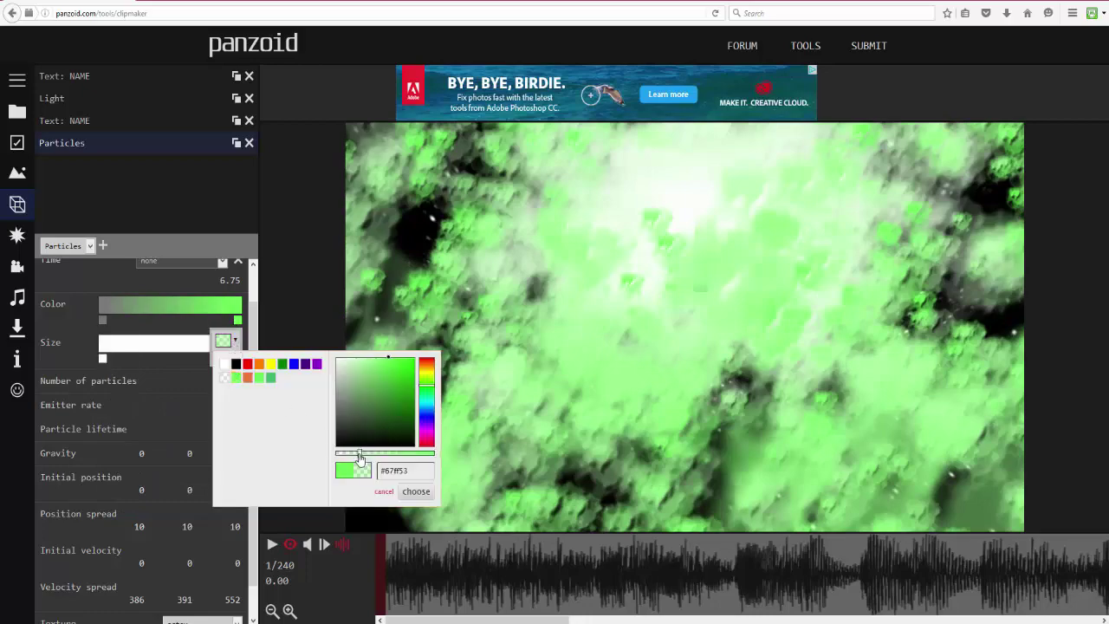
click(416, 491)
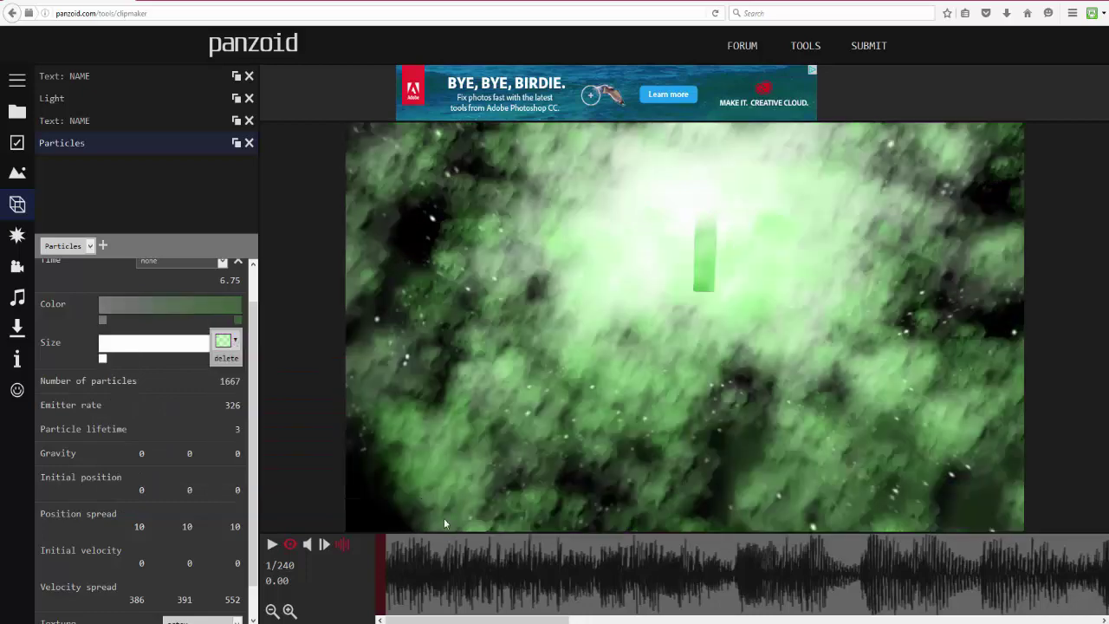
Play and pause the smoke preview, then jump back to the first frame
click(272, 546)
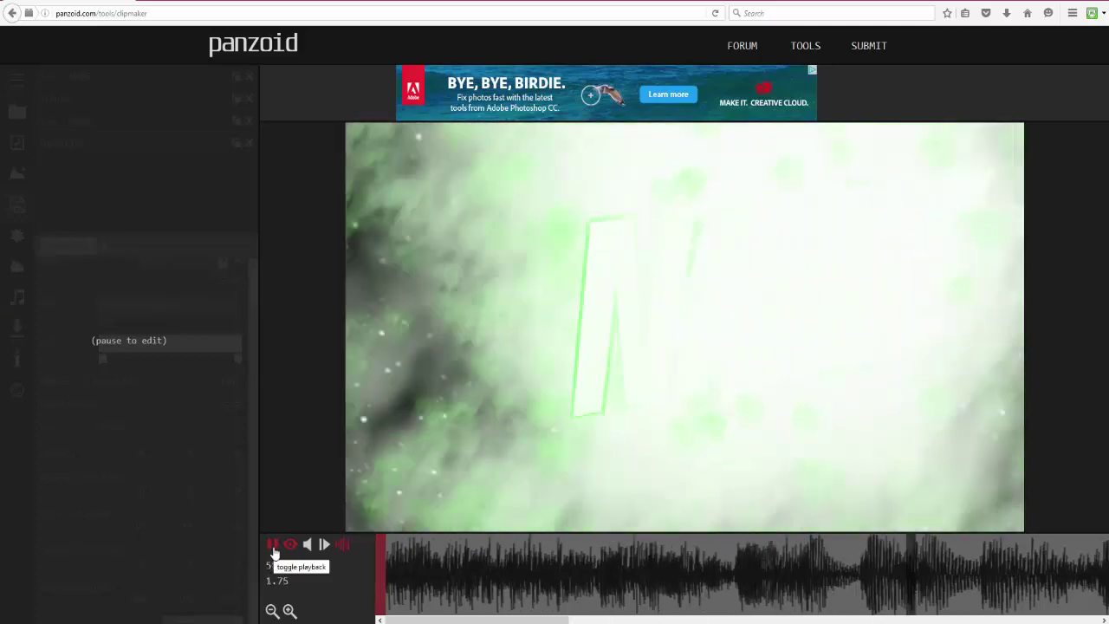
click(273, 546)
click(272, 545)
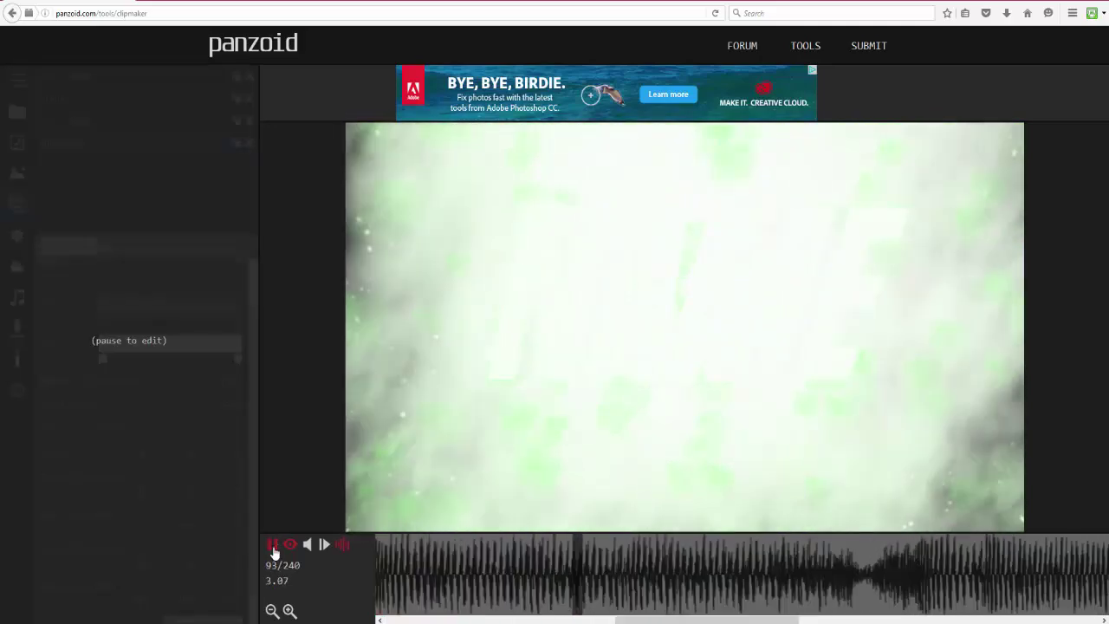
click(272, 546)
drag(686, 611, 364, 607)
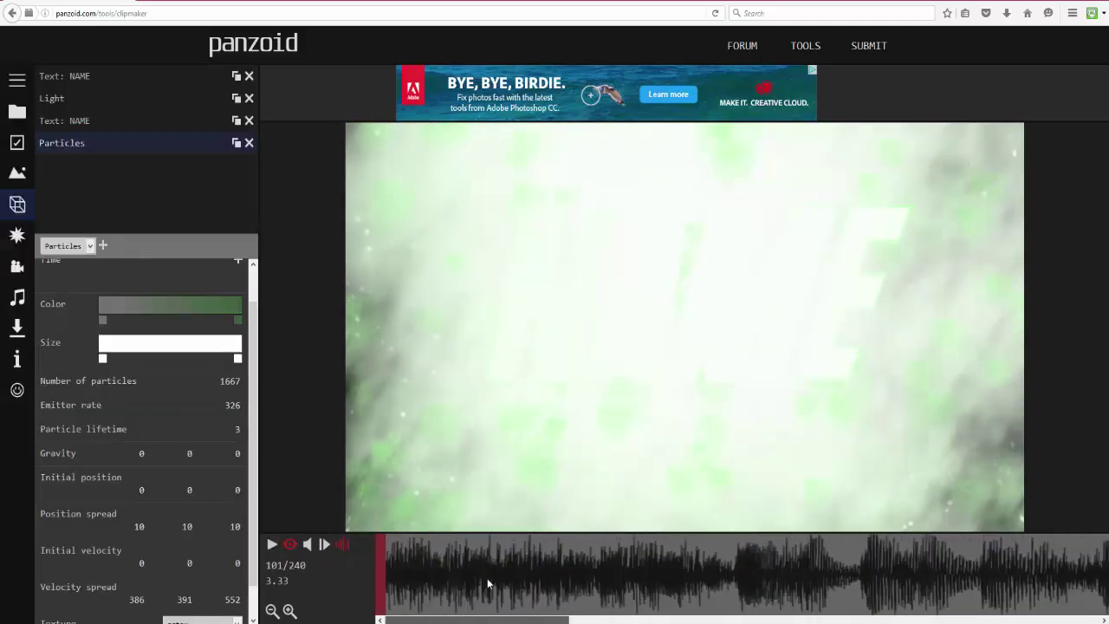
click(488, 585)
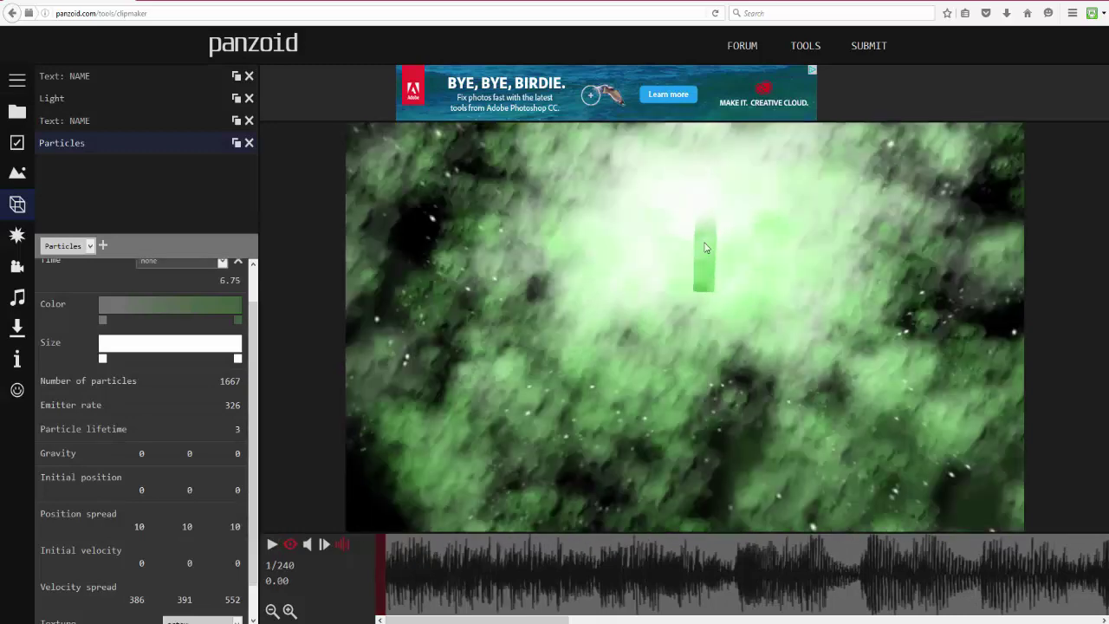
click(271, 546)
Add an Antialiasing post effect to the clip
click(87, 248)
click(16, 235)
click(52, 247)
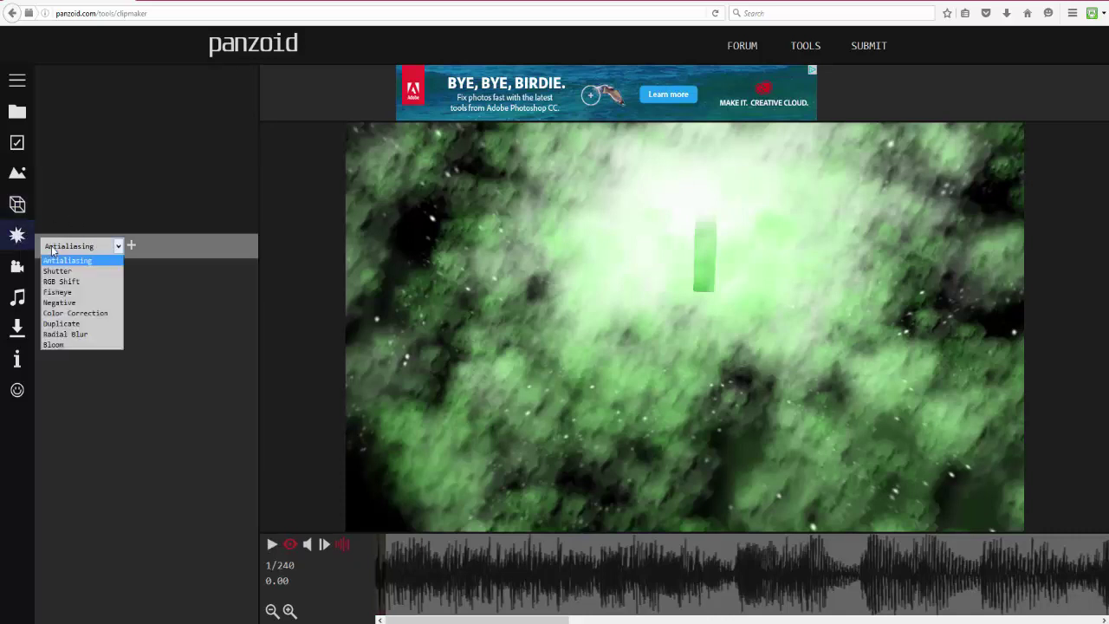
click(143, 209)
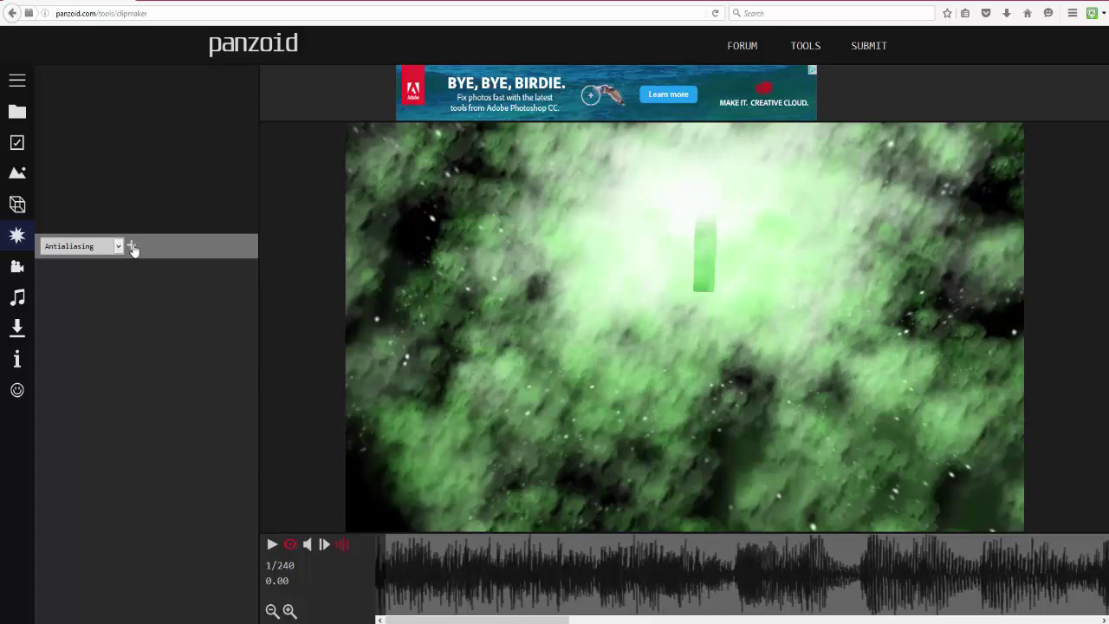
click(132, 246)
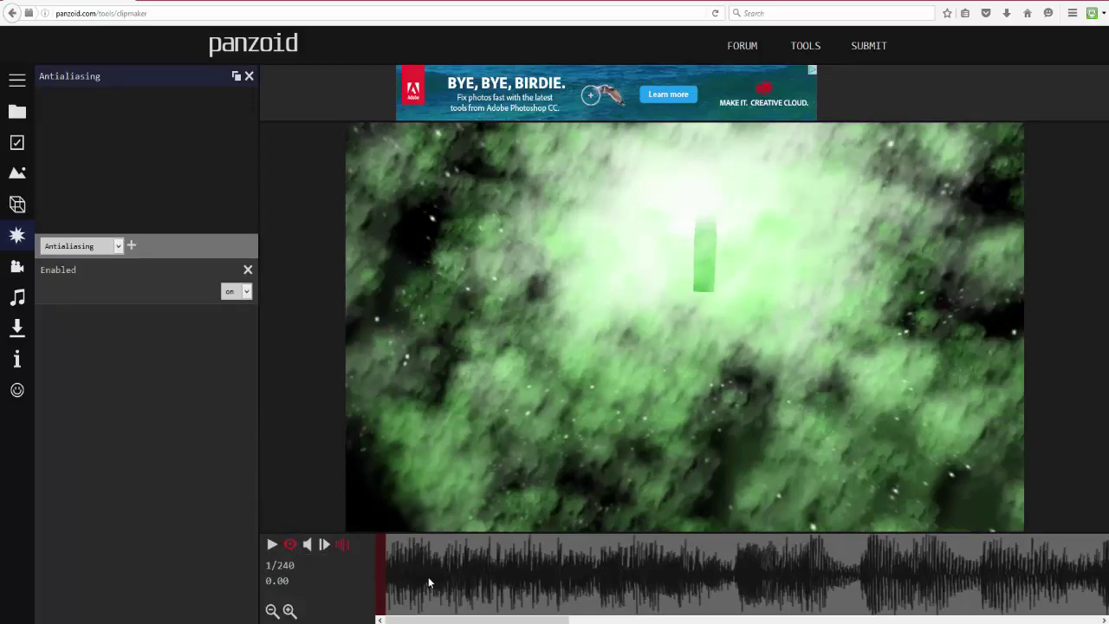
Preview the clip, stop at frame 73, and bring back the Particles layer settings
click(271, 545)
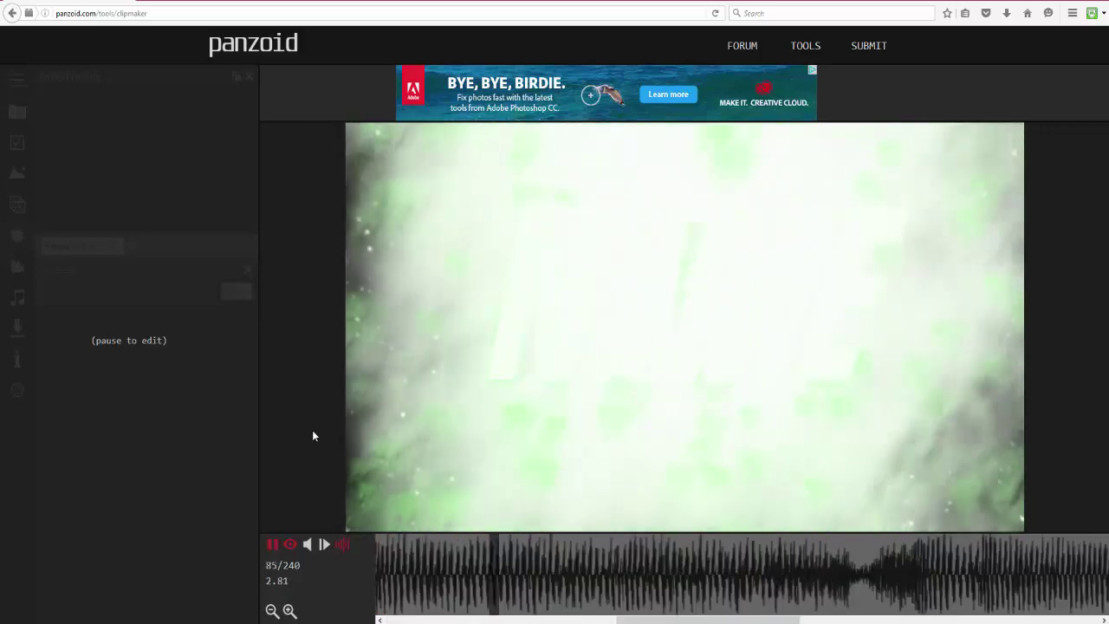
click(272, 544)
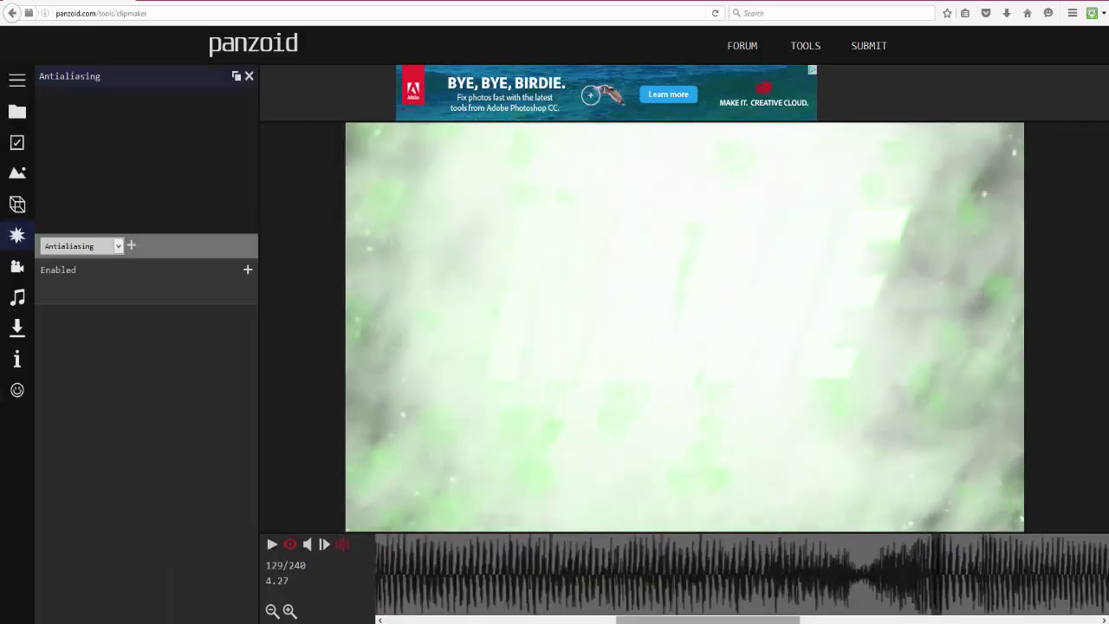
scroll(640, 583, left, 3)
click(651, 576)
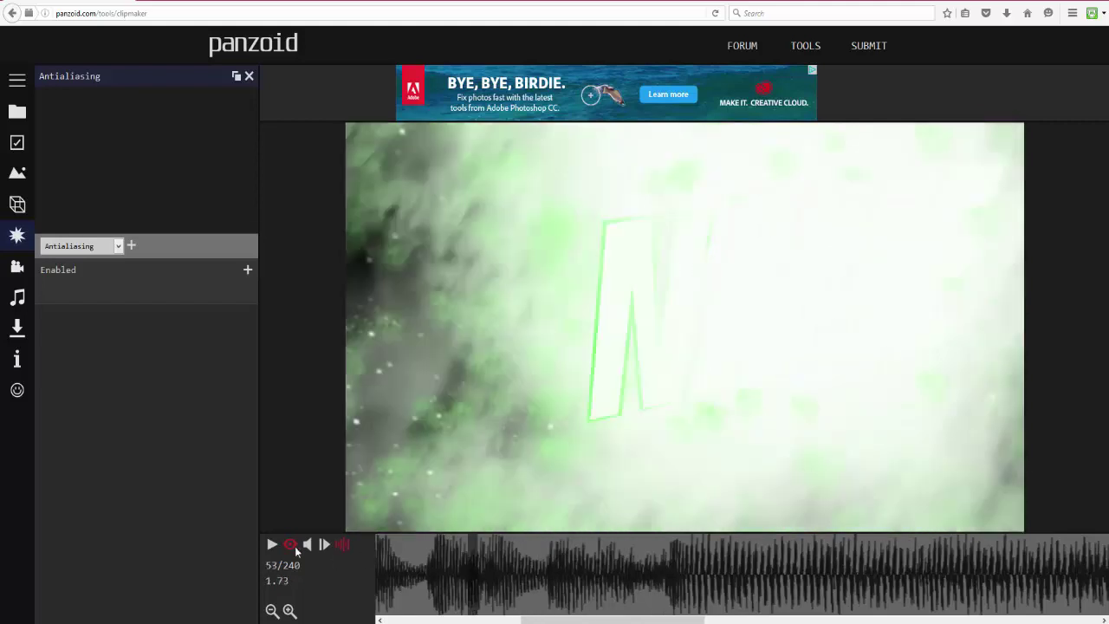
click(676, 559)
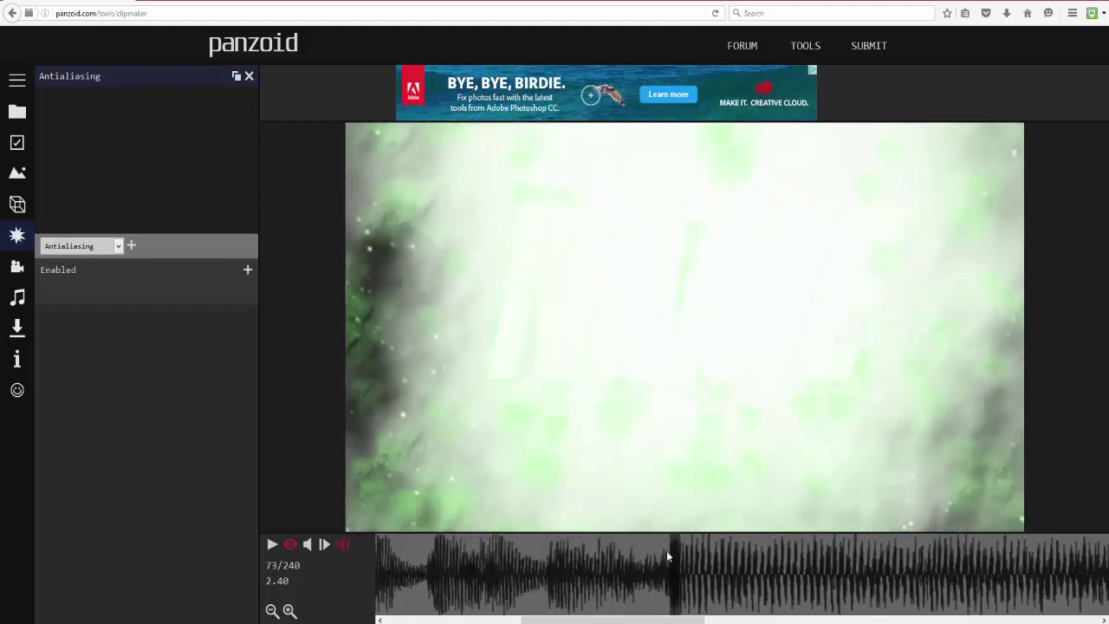
click(17, 203)
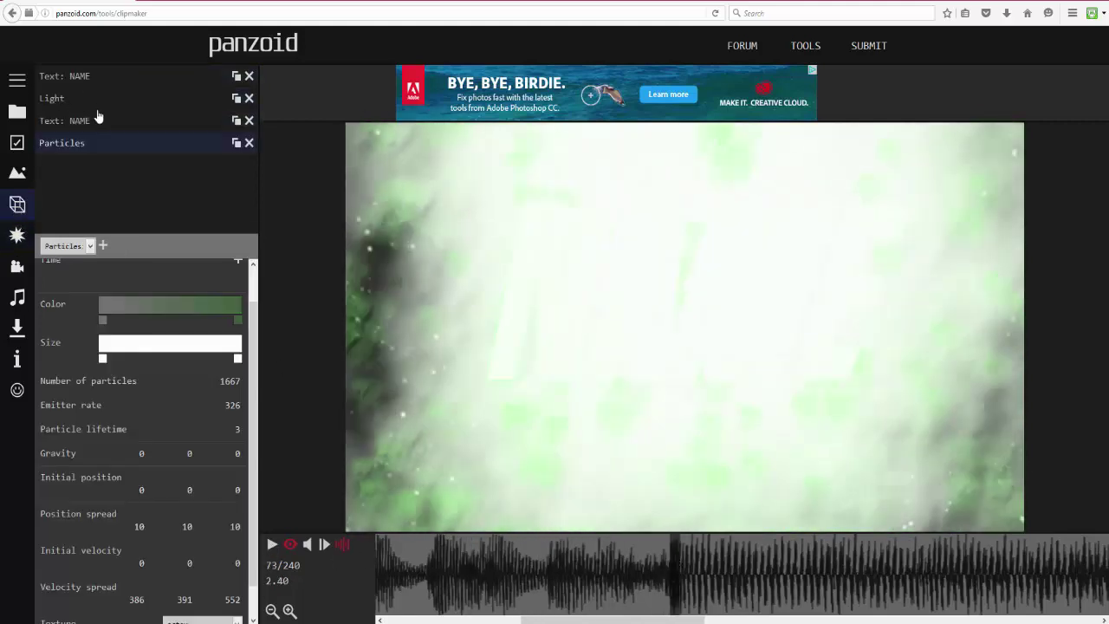
Add a Time keyframe of -0.12 to the green smoke particles at frame 73
click(664, 556)
scroll(238, 281, up, 1)
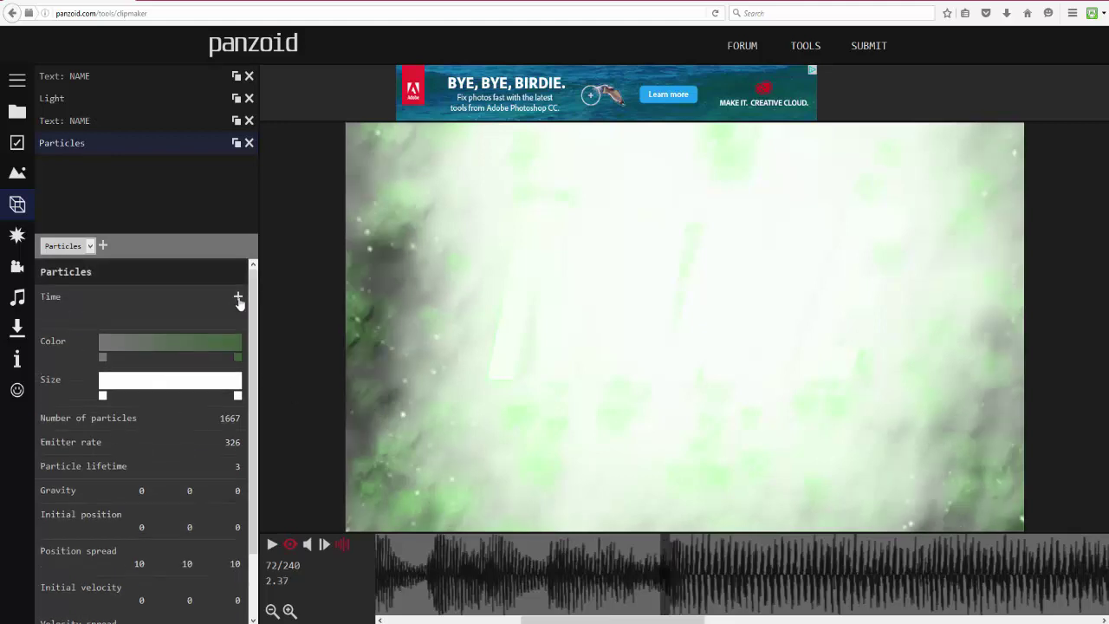
click(238, 296)
click(678, 583)
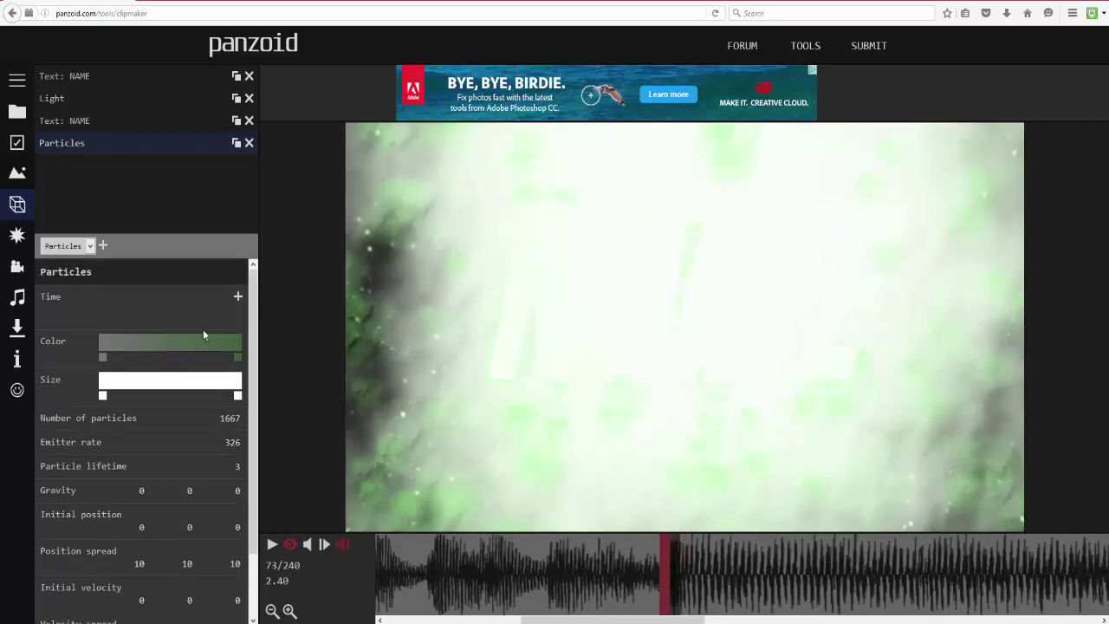
click(239, 297)
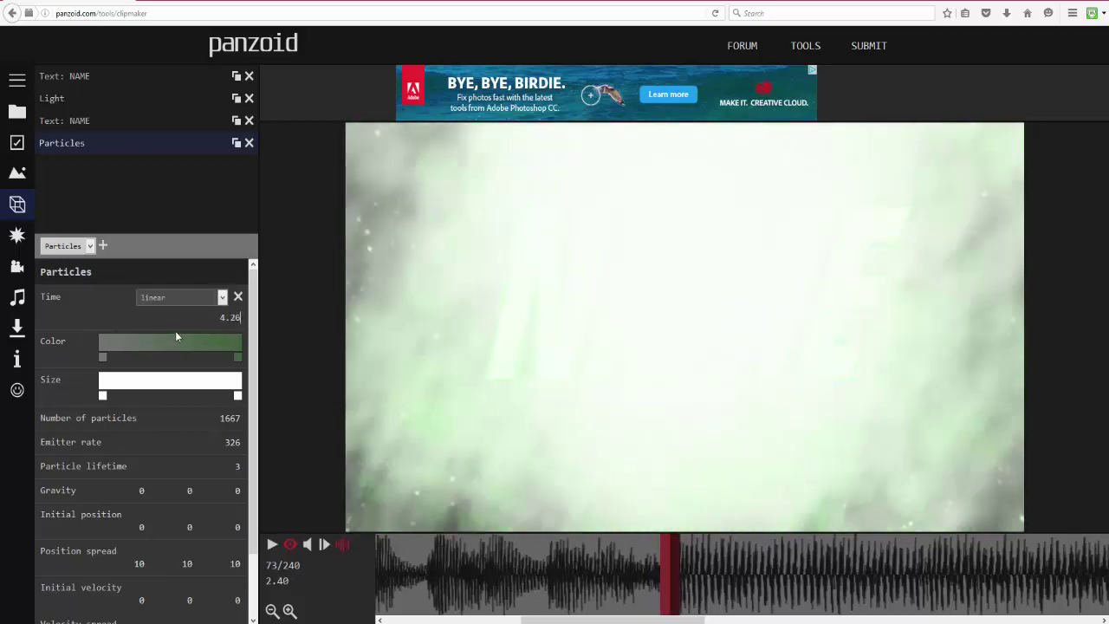
drag(246, 317, 206, 324)
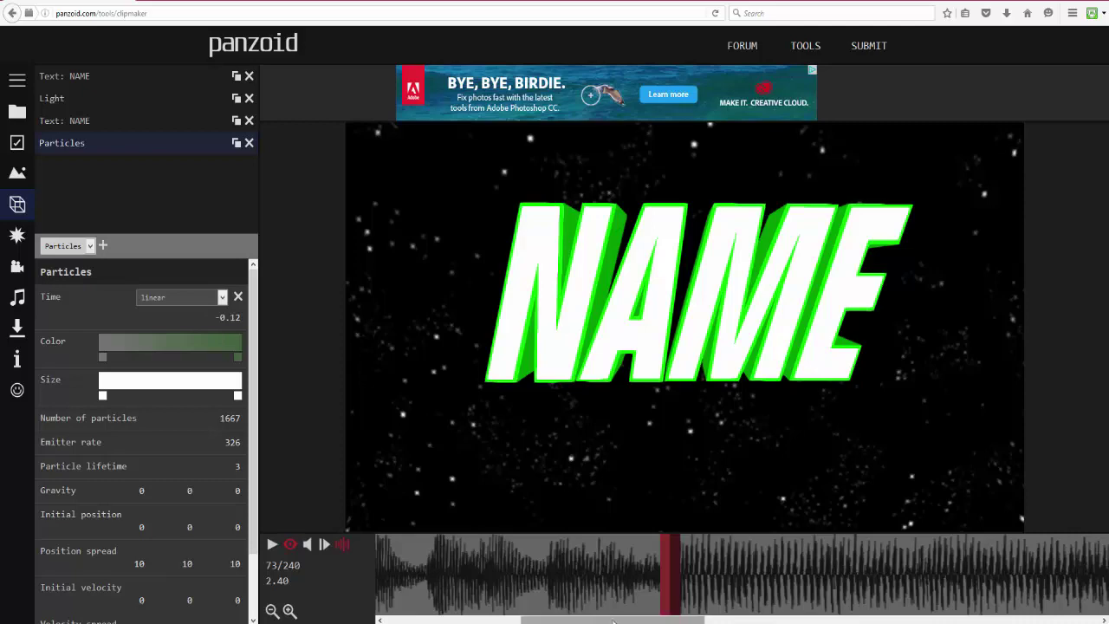
Add a Time keyframe of about -0.35 at the clip's final frame
drag(613, 619, 1010, 620)
click(1106, 565)
click(238, 297)
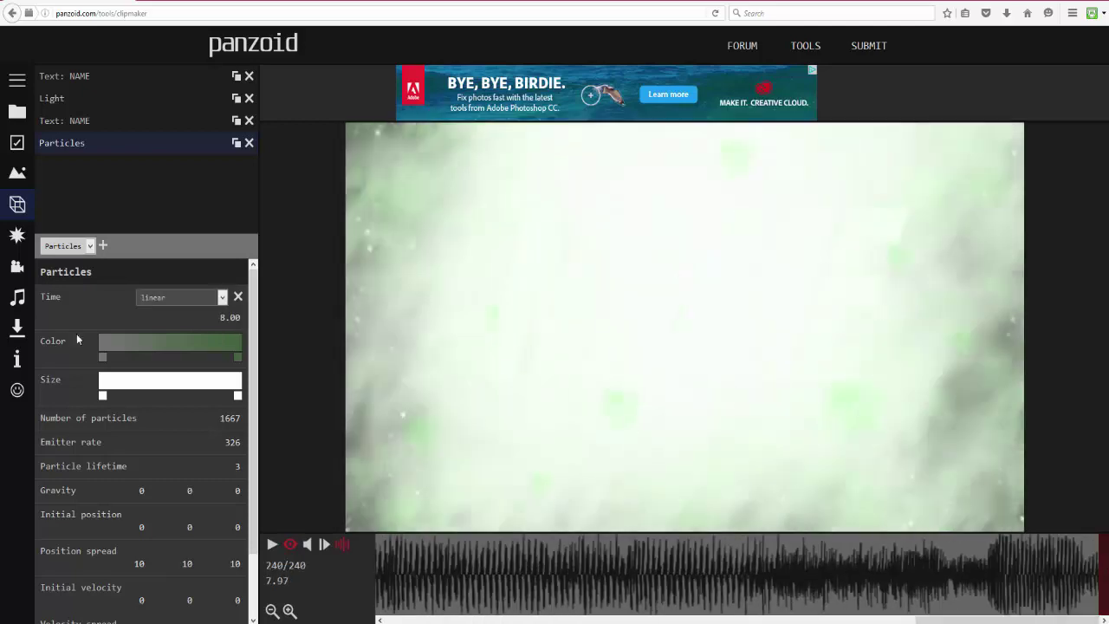
mouse_move(229, 317)
mouse_down()
mouse_move(173, 331)
mouse_move(162, 317)
mouse_move(228, 318)
mouse_up()
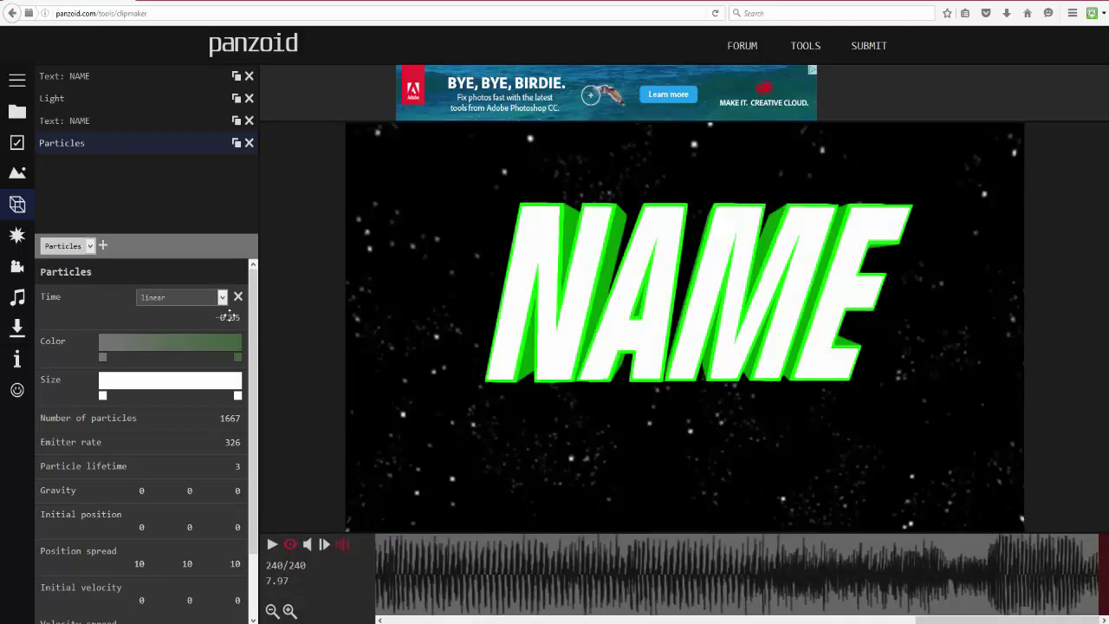
Play the smoke animation from the start and around frame 79, returning to frame 72
drag(945, 620, 408, 621)
click(382, 570)
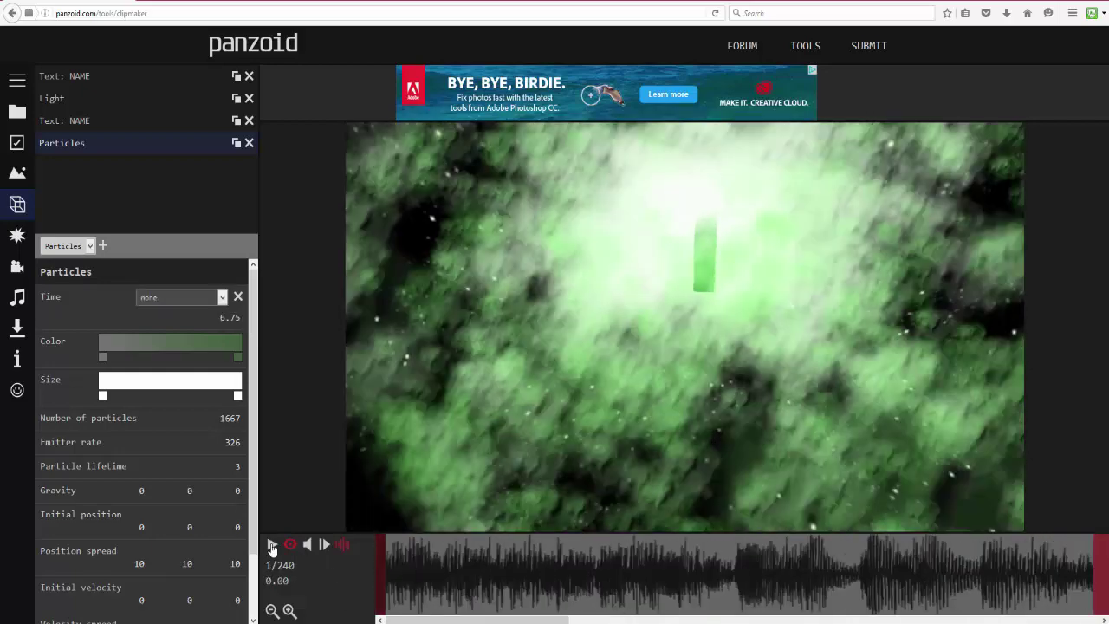
click(272, 546)
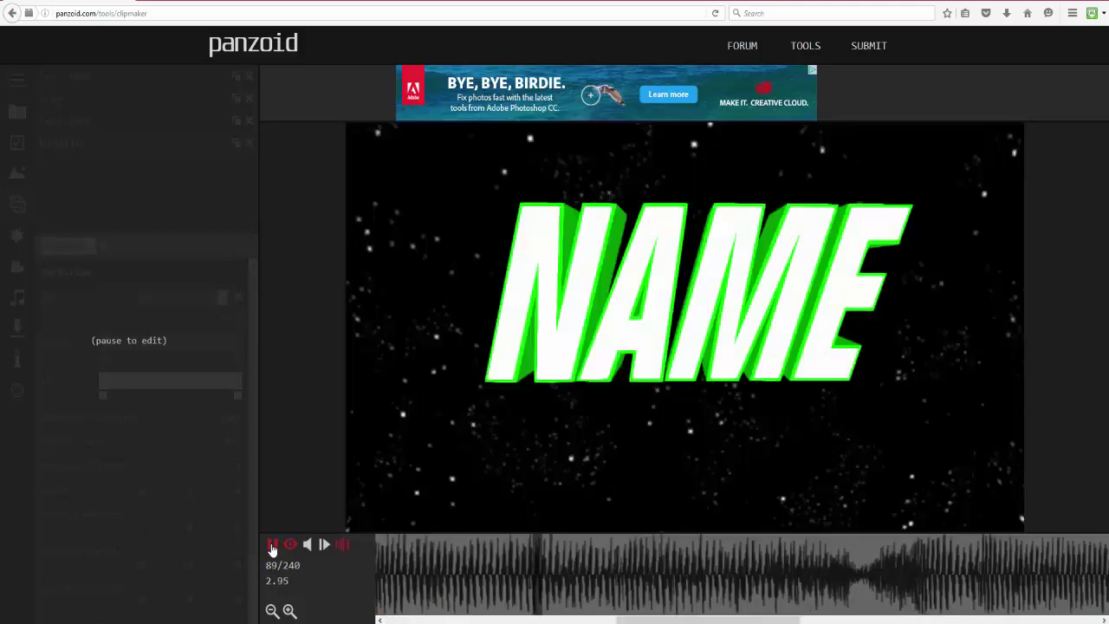
click(272, 545)
scroll(699, 594, up, 3)
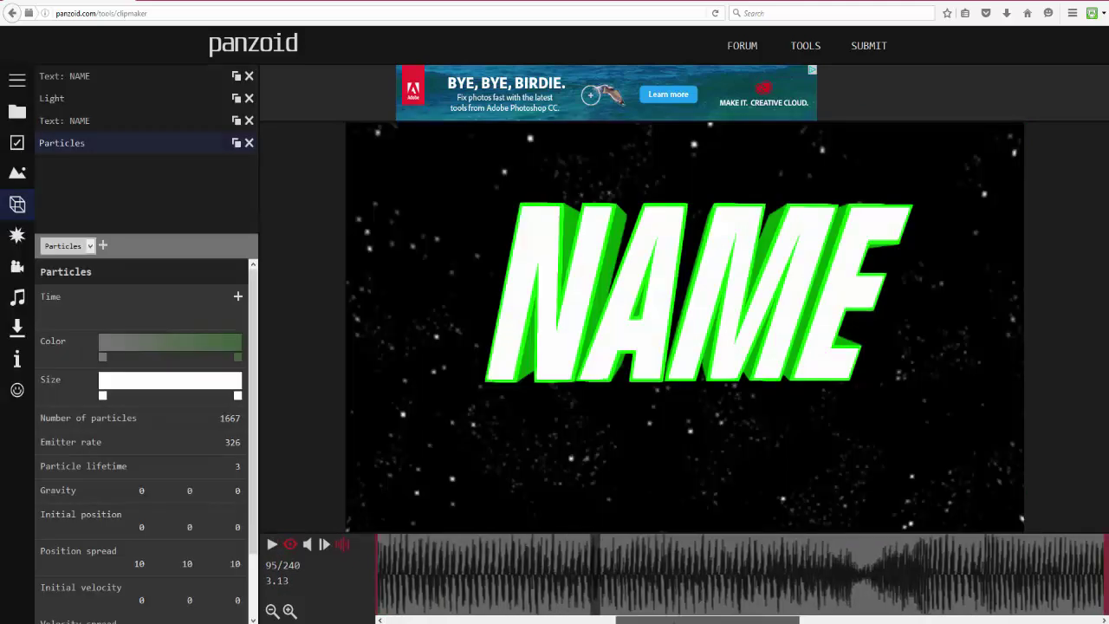
drag(594, 580, 582, 580)
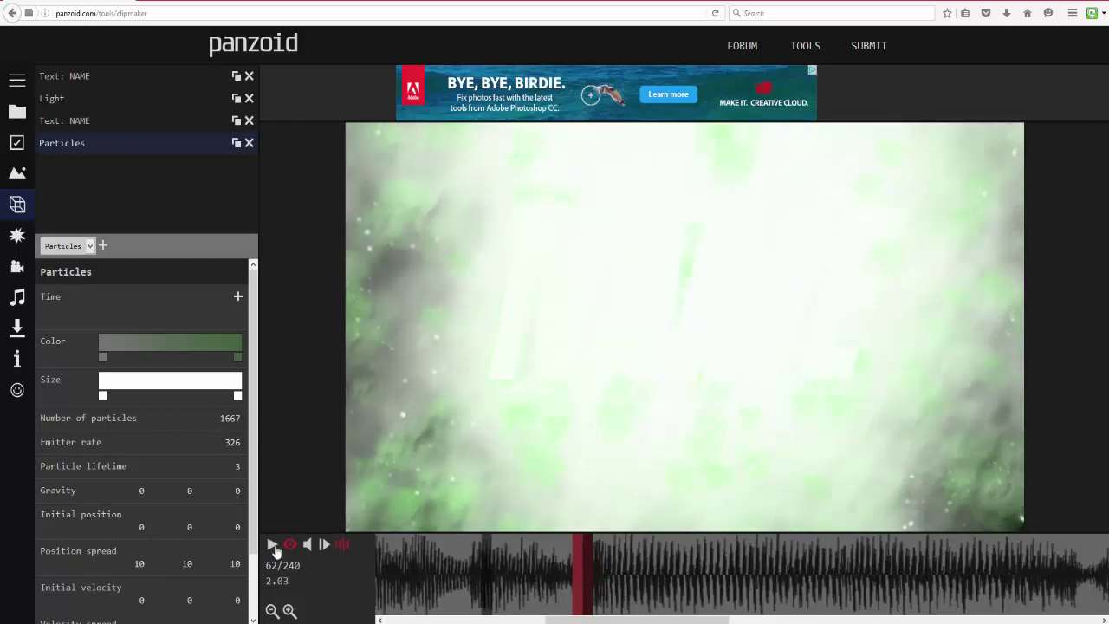
click(272, 544)
click(273, 544)
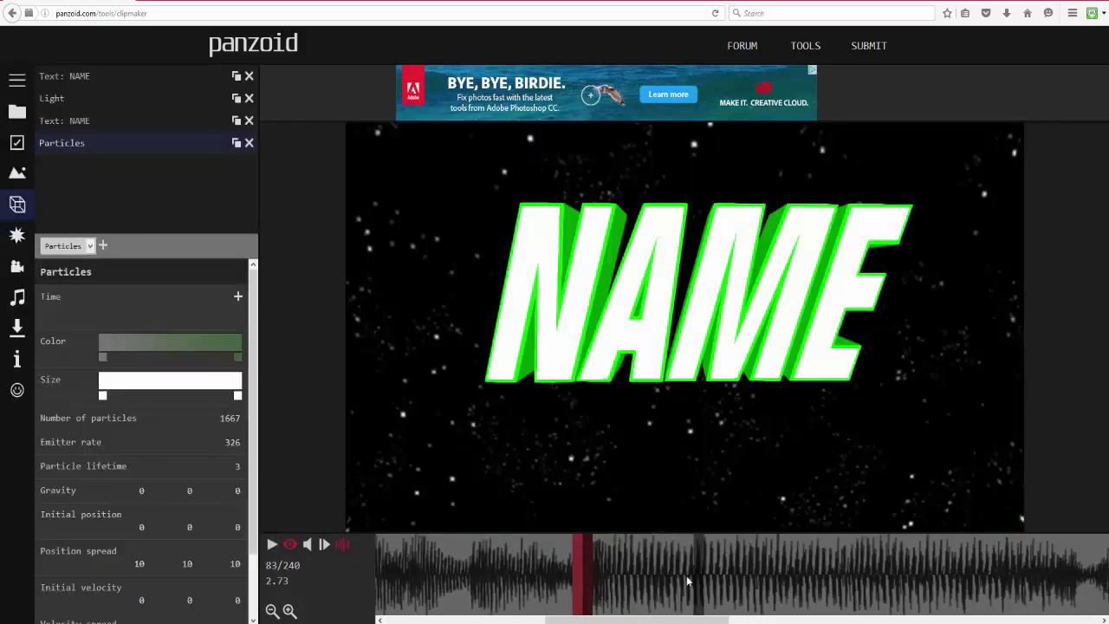
click(589, 579)
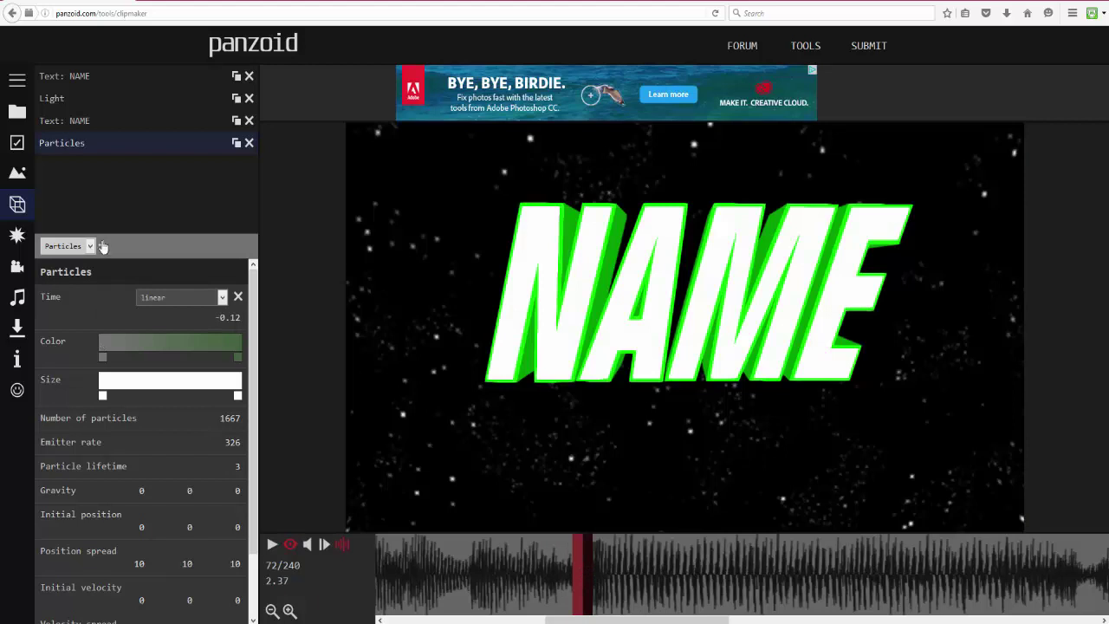
Add a second Particles layer: position z -13, velocity spread 124/119/0, 432 particles, emitter rate 218
click(103, 246)
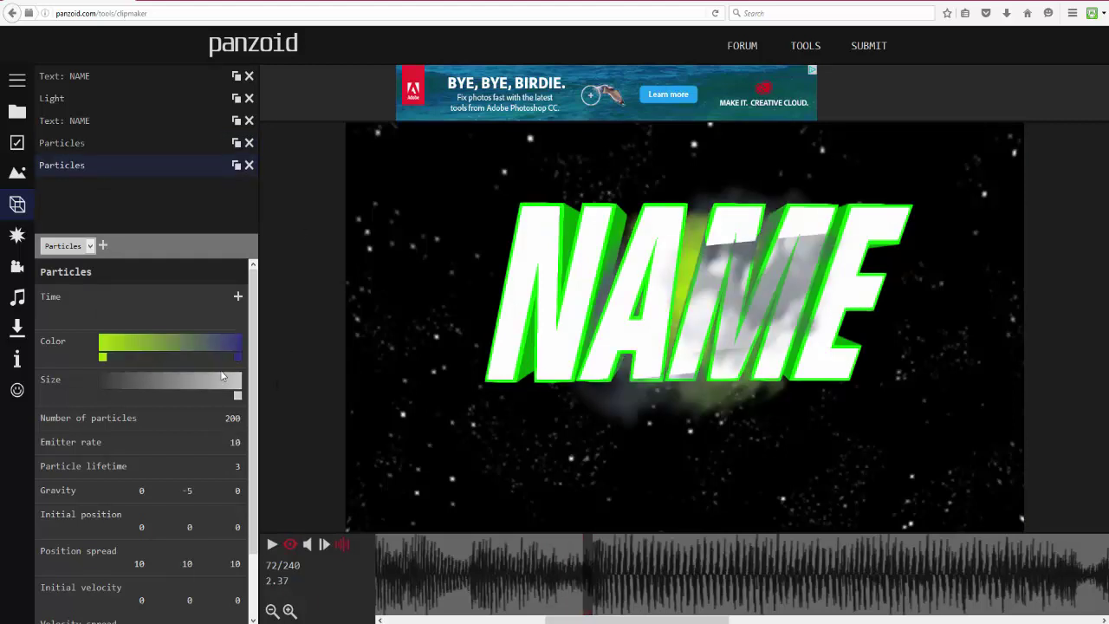
drag(233, 529, 173, 537)
scroll(147, 514, down, 2)
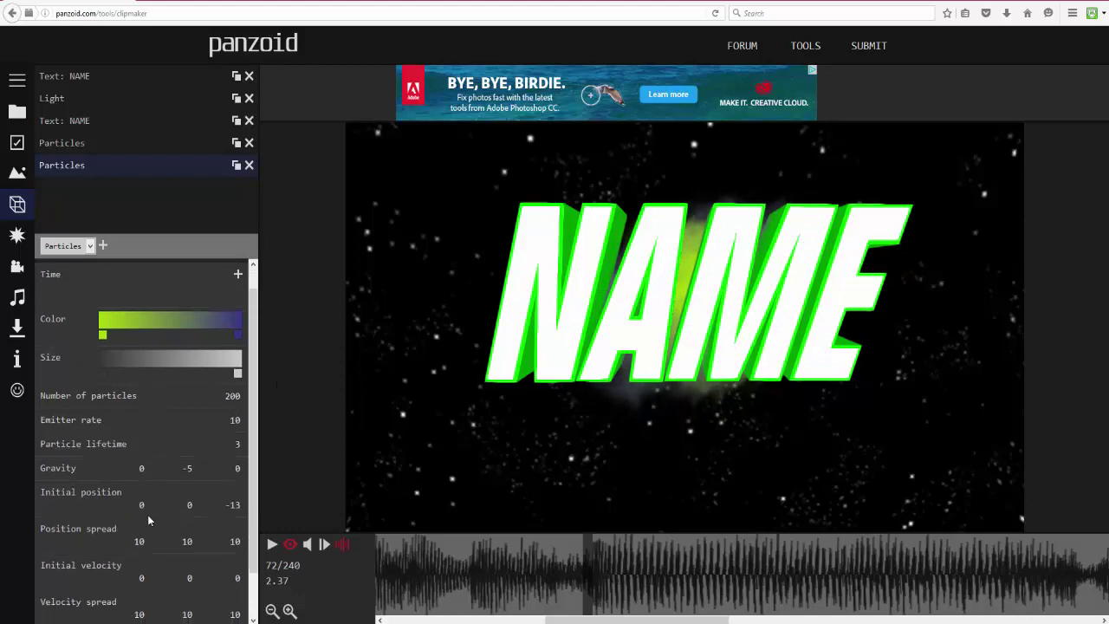
drag(236, 565, 181, 581)
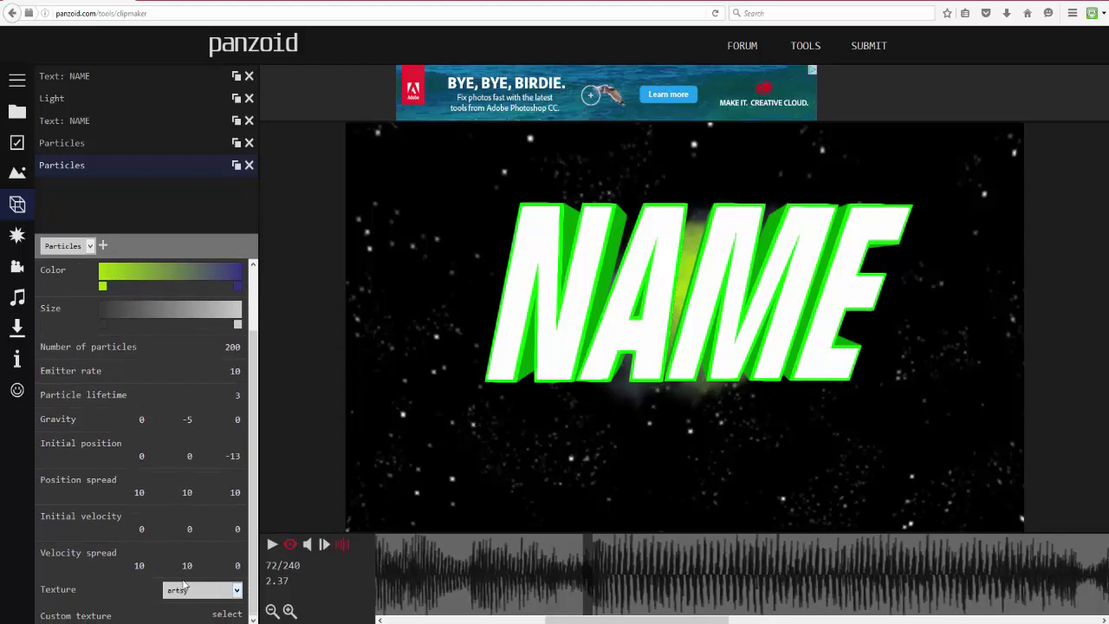
drag(187, 567, 545, 565)
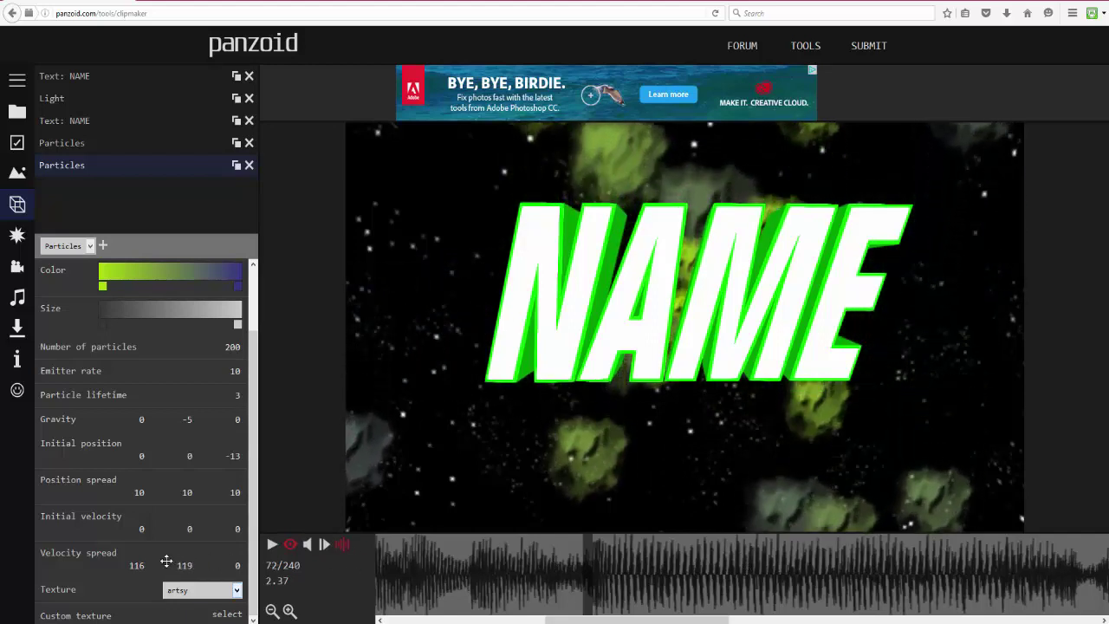
drag(140, 565, 183, 565)
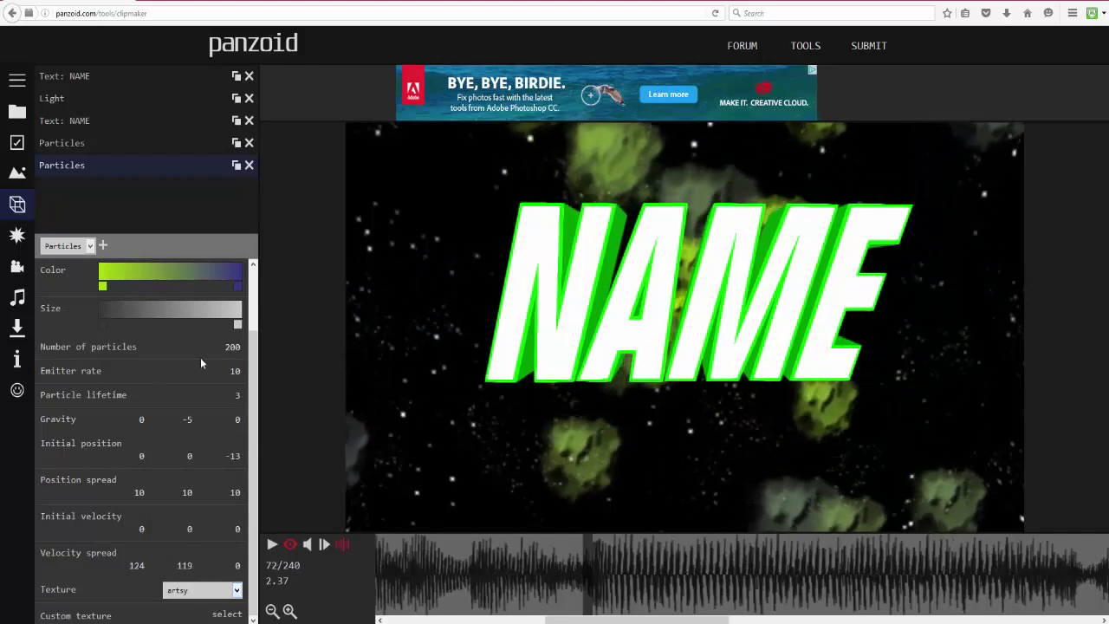
drag(231, 345, 460, 347)
drag(233, 370, 463, 365)
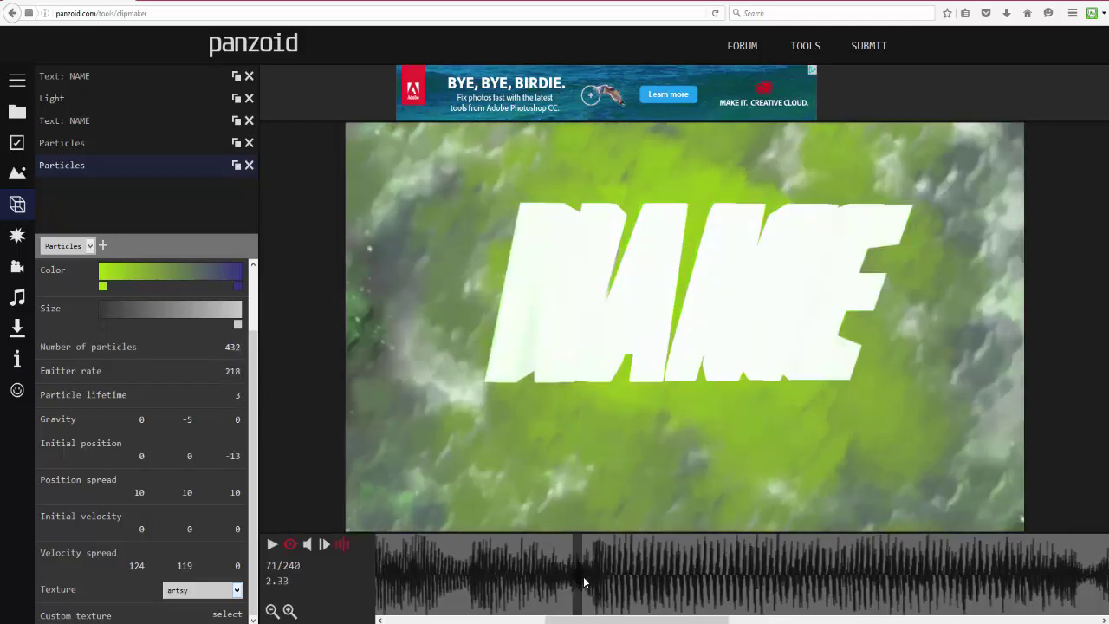
Check the smoke around frame 72 and add a Time keyframe of -1.00 at frame 71
click(592, 581)
click(584, 576)
click(570, 574)
click(585, 572)
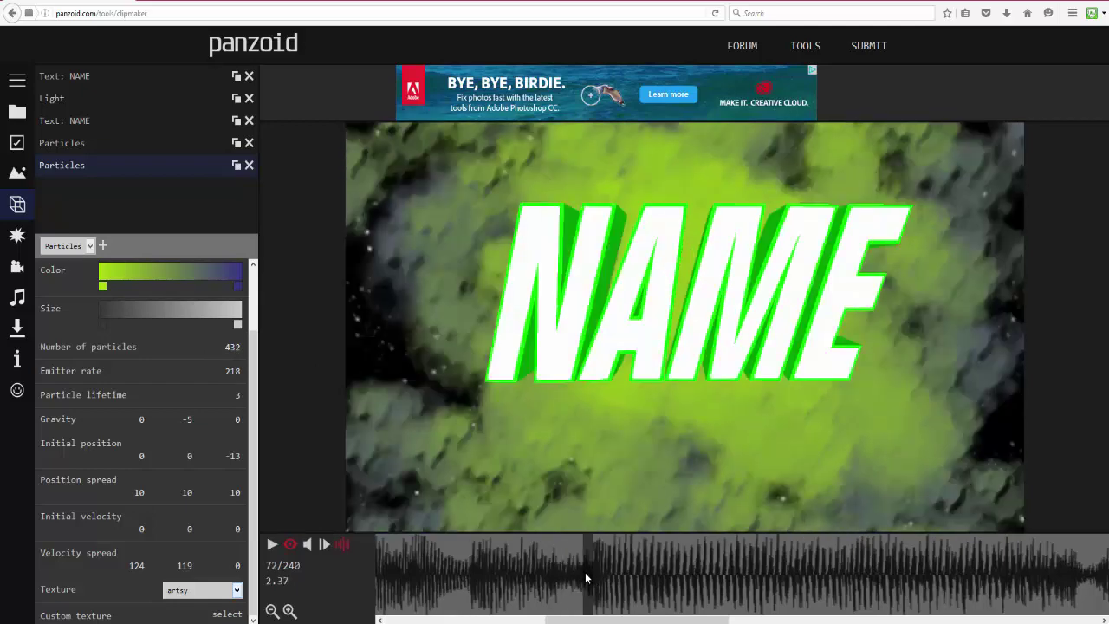
scroll(236, 331, up, 2)
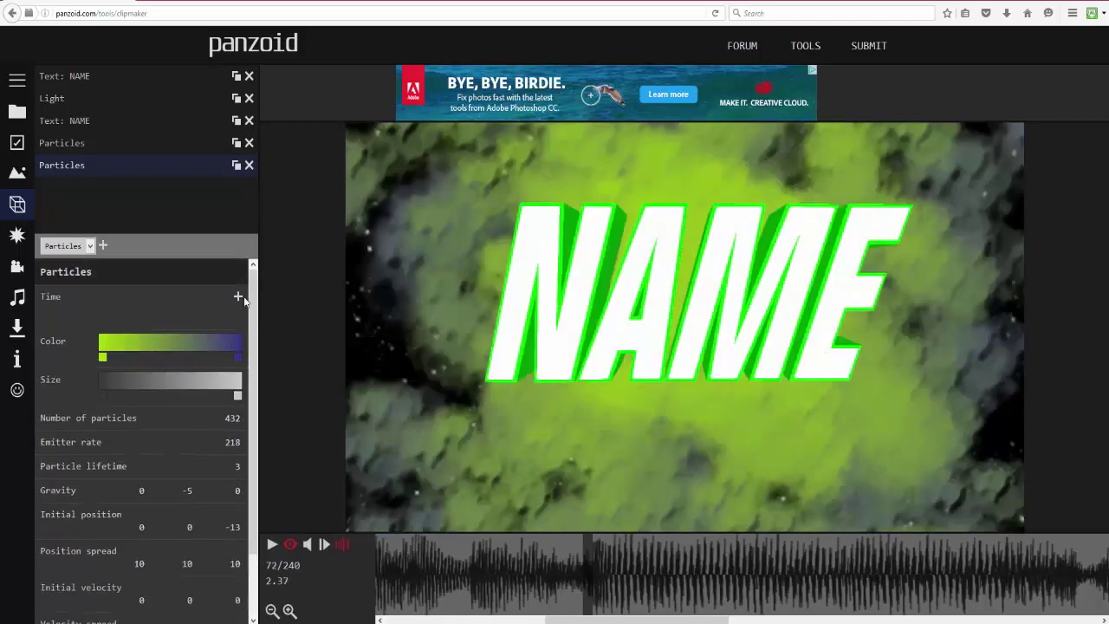
click(238, 297)
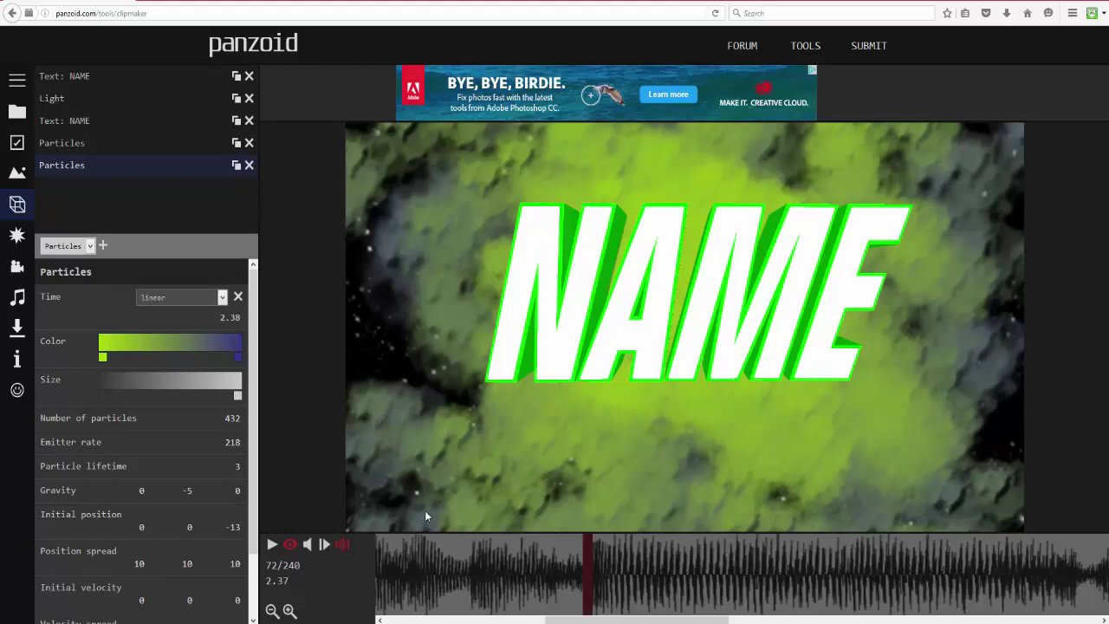
click(579, 574)
click(239, 296)
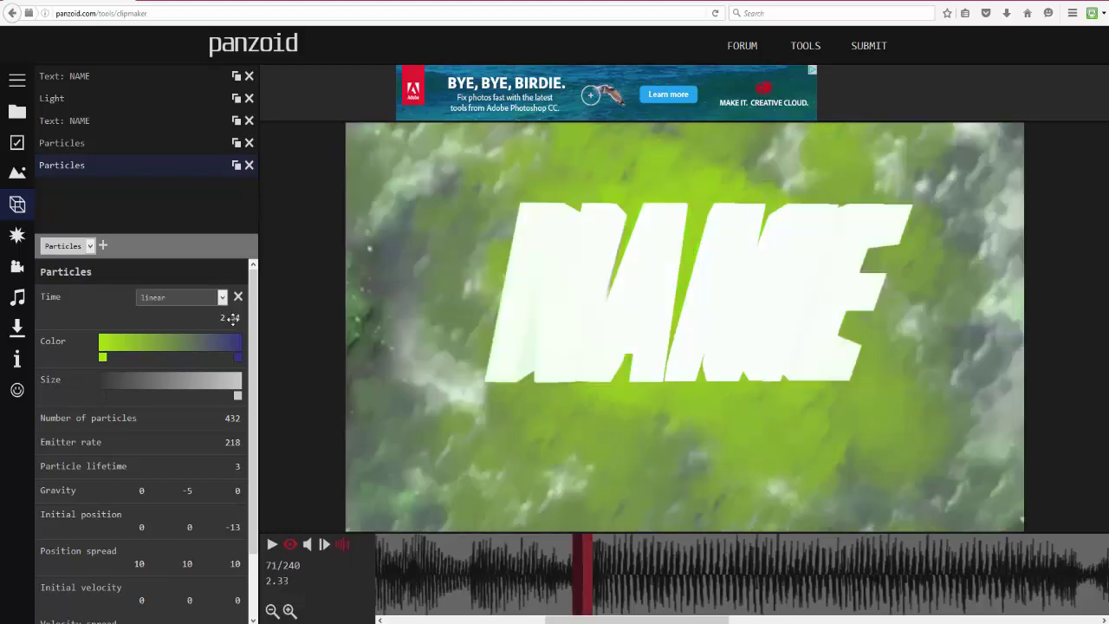
drag(231, 317, 48, 329)
Set the yellow-green smoke's Time to -0.19 at frame 1
drag(637, 619, 475, 620)
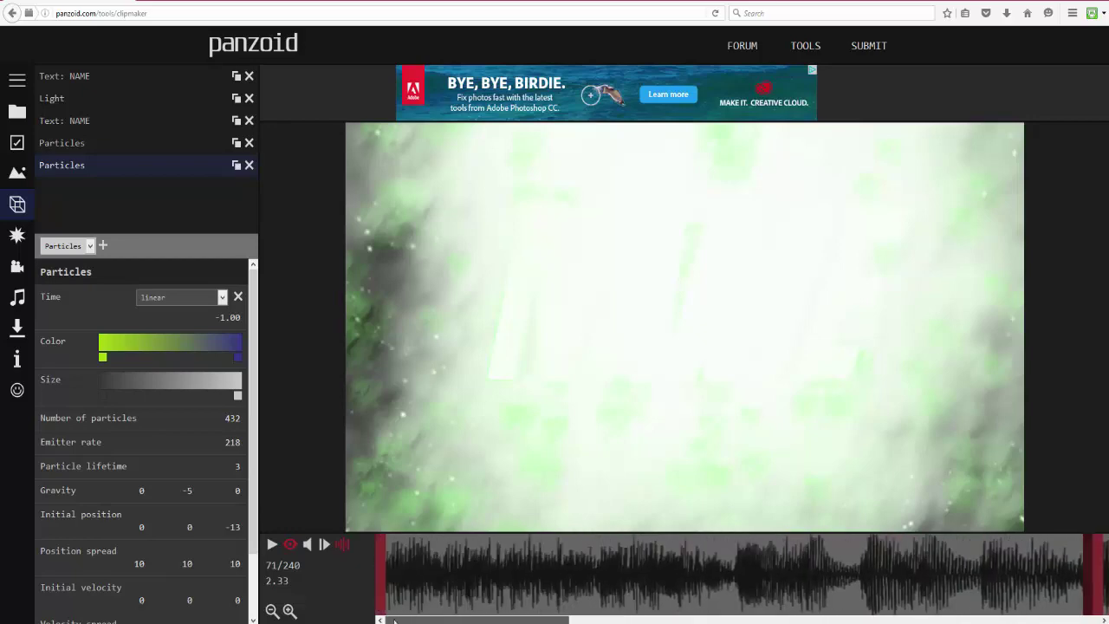
click(381, 572)
drag(223, 319, 378, 587)
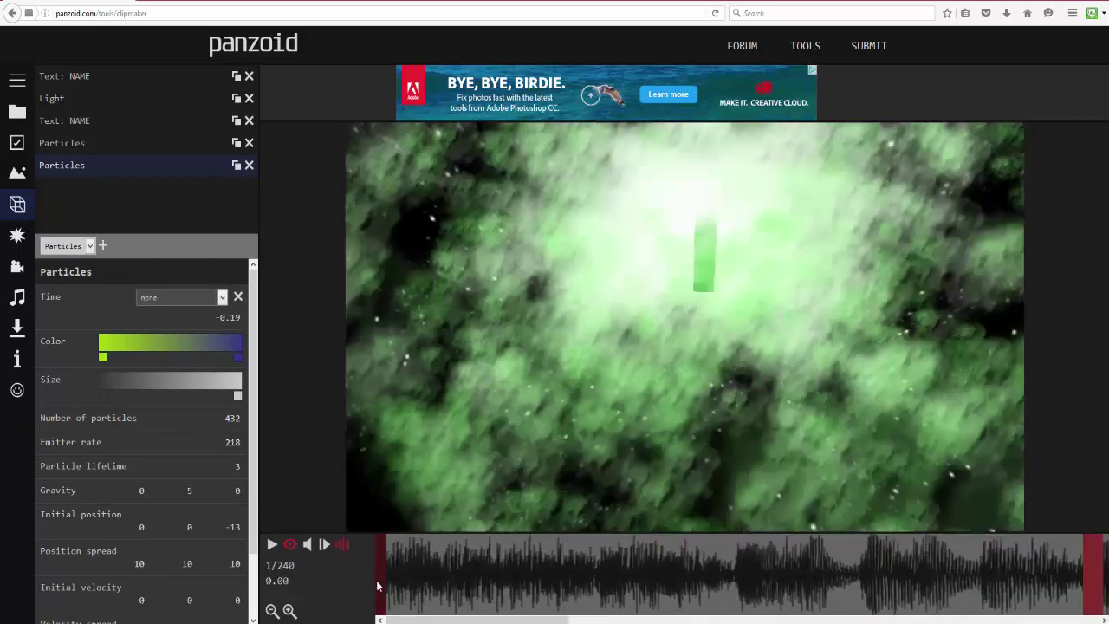